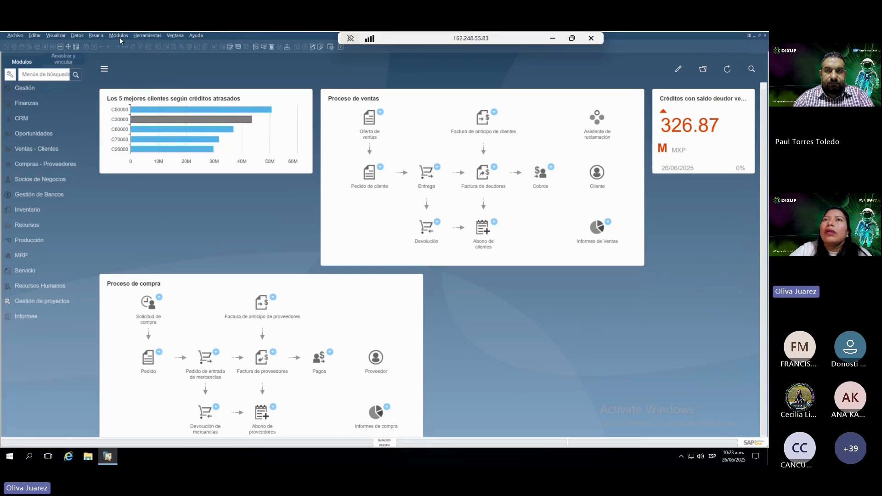
# Step: Open Parametrizaciones generales and view how Contabilidad de costos displays distribution rules
pyautogui.click(119, 36)
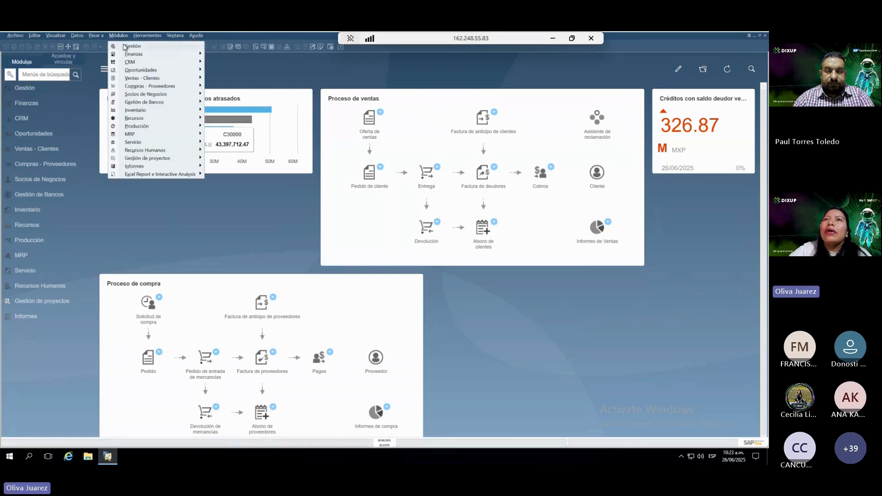
pyautogui.moveTo(124, 47)
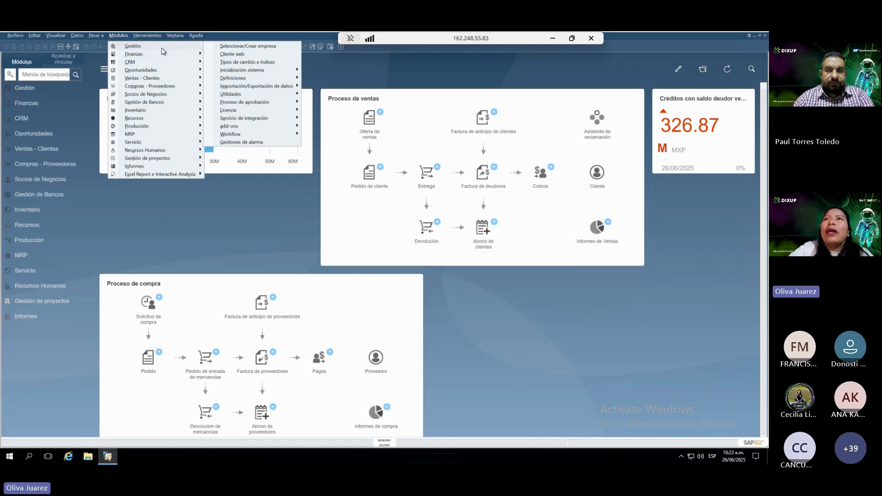
pyautogui.moveTo(240, 74)
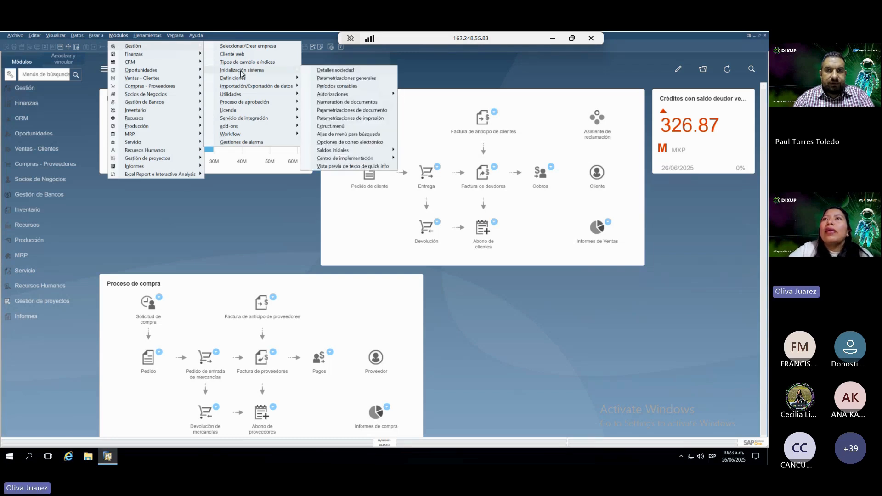
pyautogui.click(361, 79)
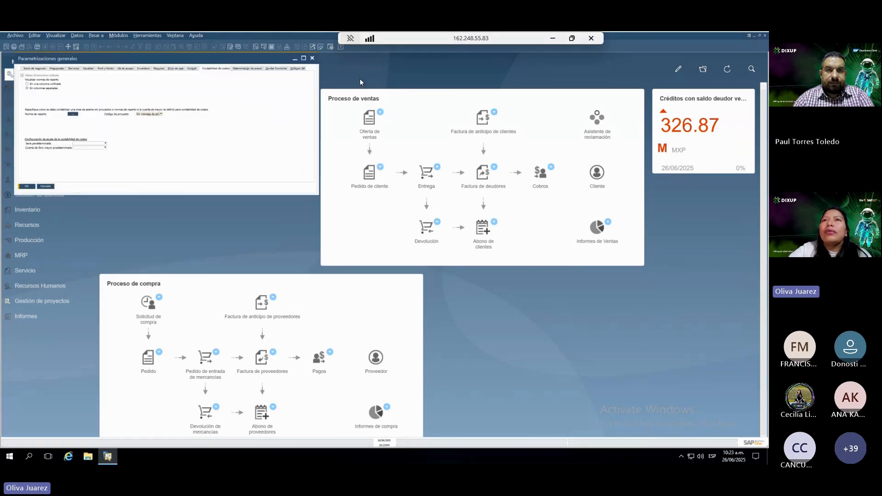
pyautogui.doubleClick(244, 60)
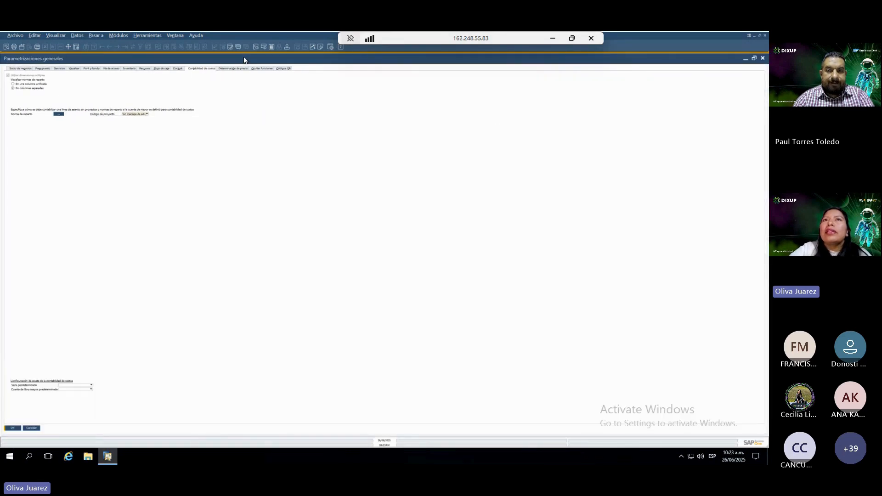
pyautogui.doubleClick(353, 61)
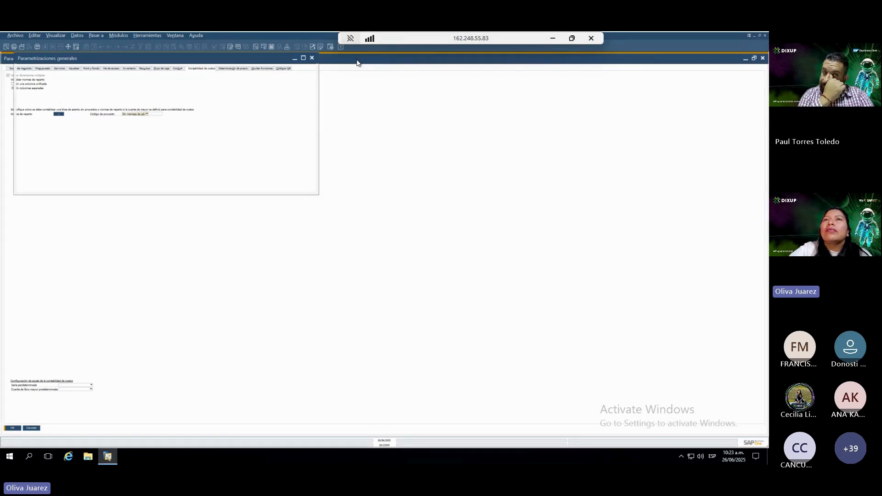
pyautogui.moveTo(219, 66); pyautogui.dragTo(384, 118)
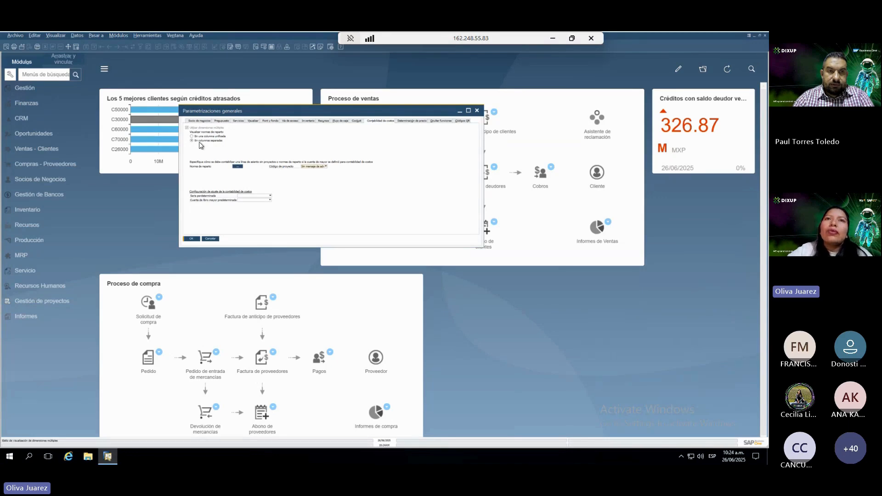
# Step: Open a blank Factura de proveedores to examine the dimension columns in its item rows, and close it
pyautogui.click(43, 164)
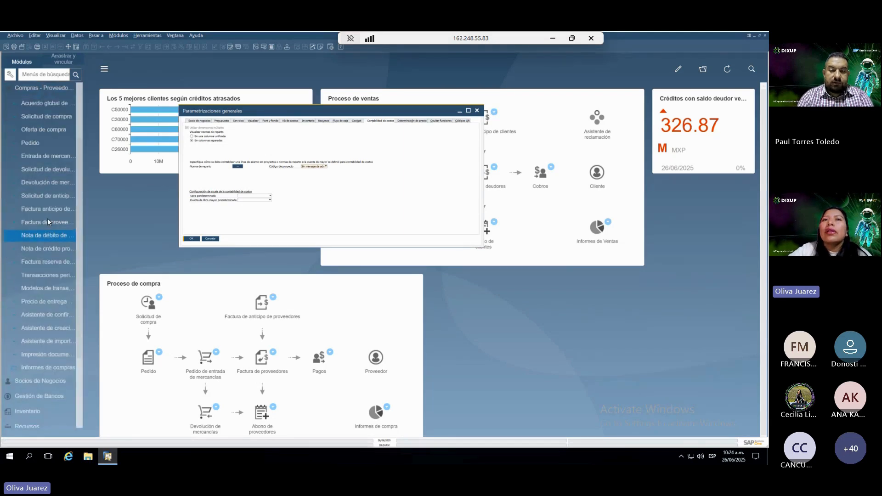
pyautogui.click(48, 221)
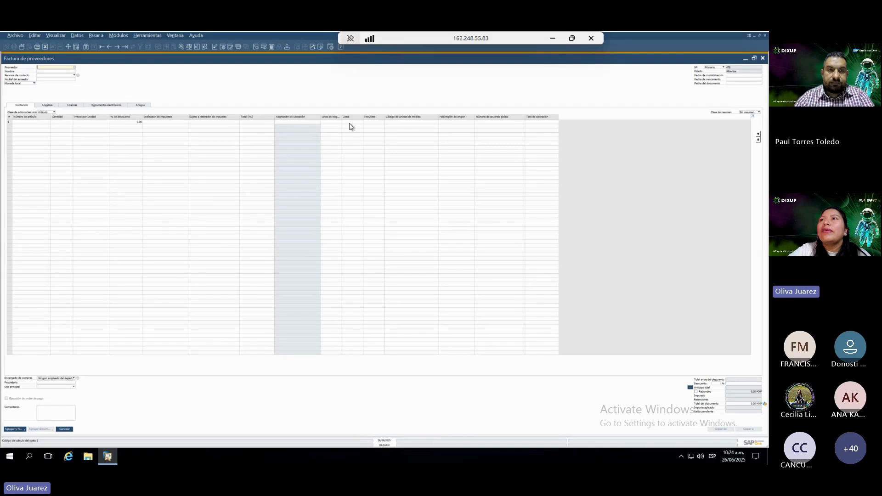
pyautogui.click(764, 58)
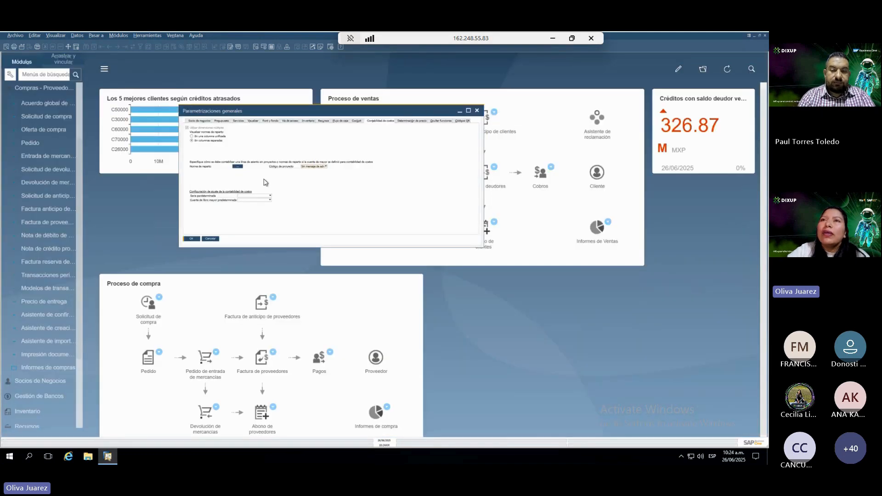
# Step: View the action assigned to each dimension under Norma de reparto and cancel without changes
pyautogui.click(239, 168)
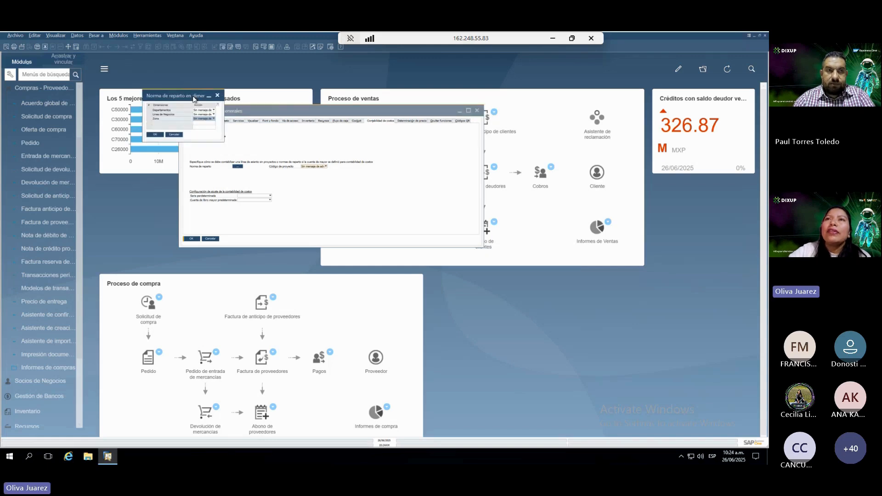
pyautogui.moveTo(189, 96); pyautogui.dragTo(410, 156)
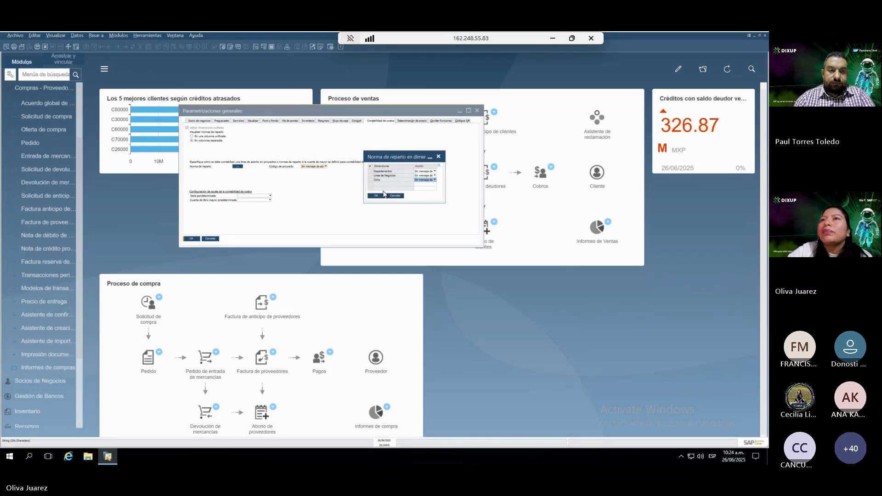
pyautogui.click(394, 196)
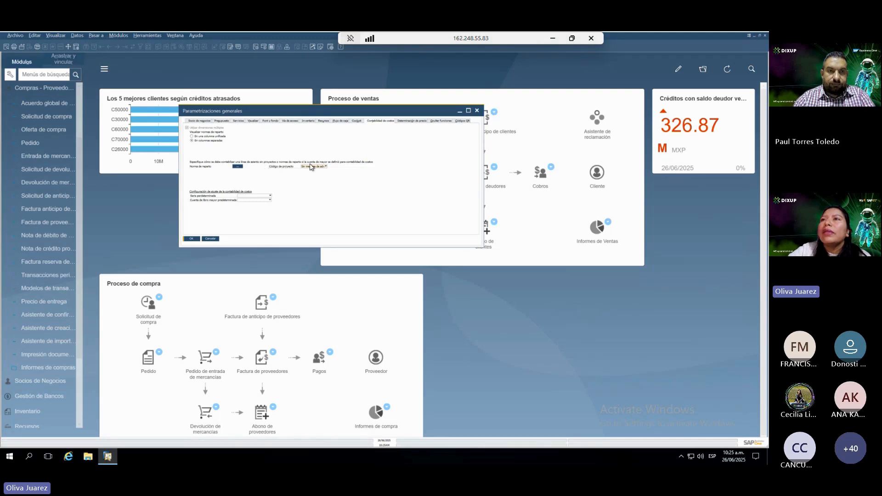
# Step: Examine the action choices available for the Norma de reparto dimensions, and cancel both the dimension window and Parametrizaciones generales
pyautogui.click(238, 168)
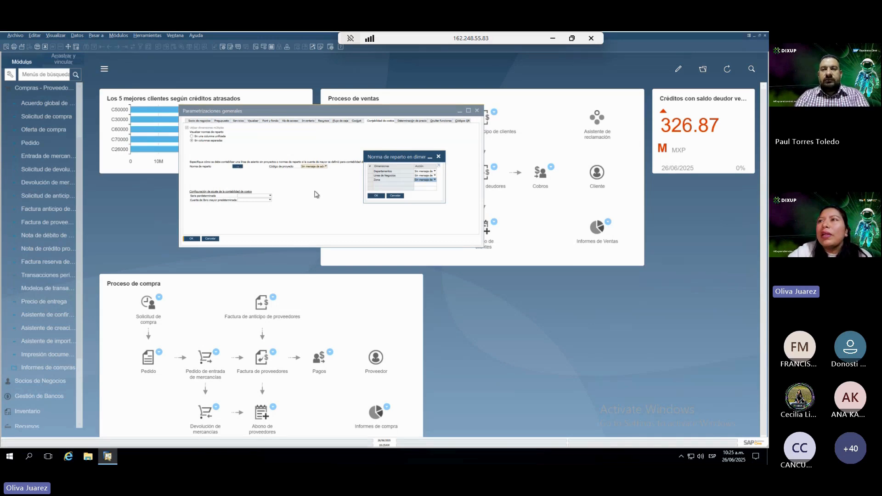
pyautogui.click(423, 172)
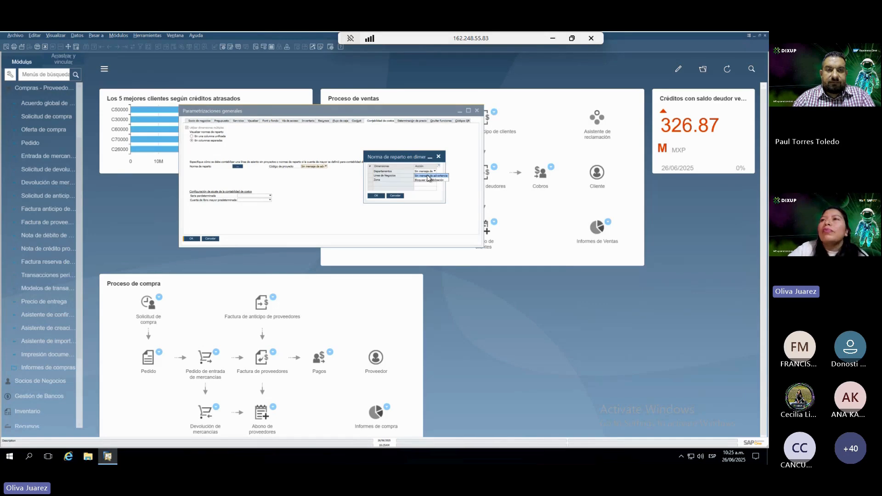
pyautogui.click(424, 176)
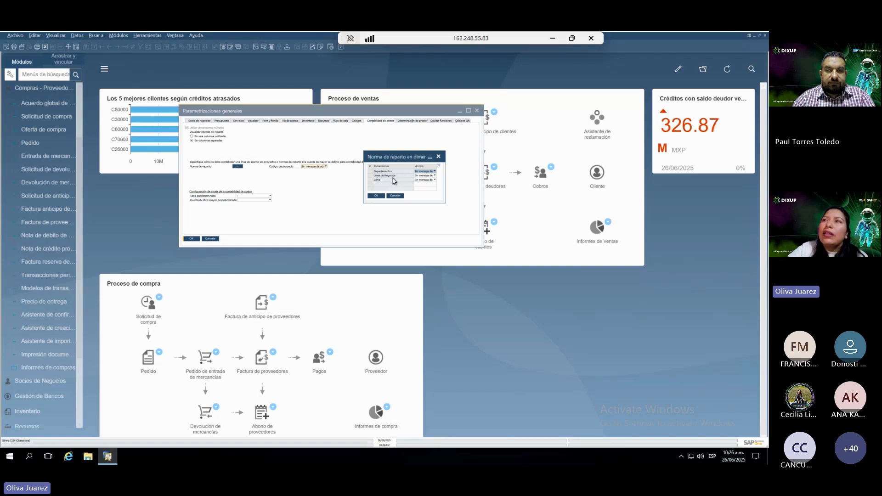
pyautogui.click(423, 180)
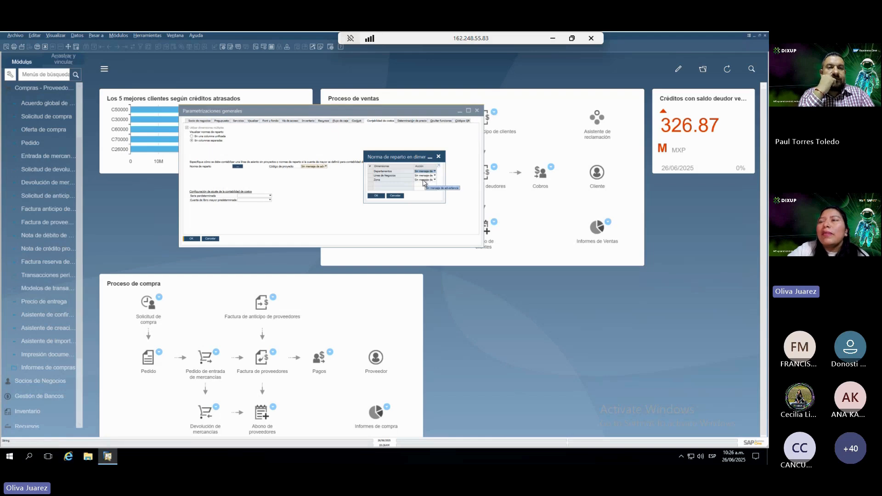
pyautogui.click(423, 183)
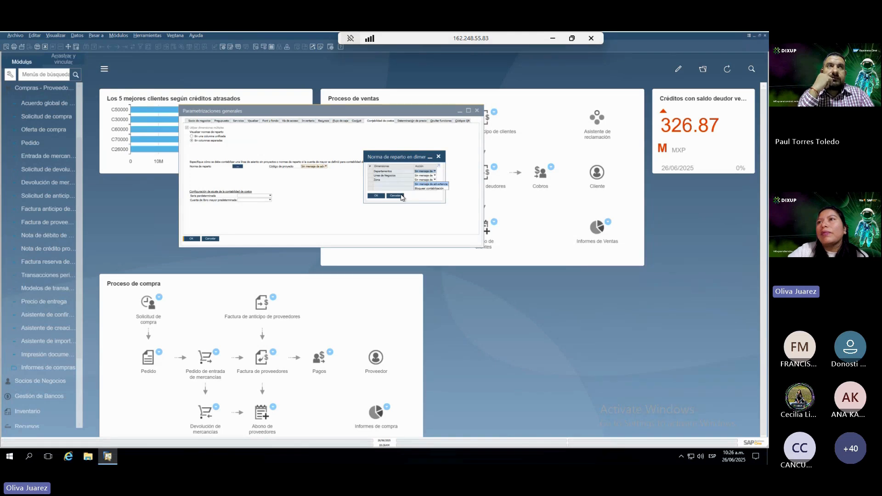
pyautogui.click(425, 183)
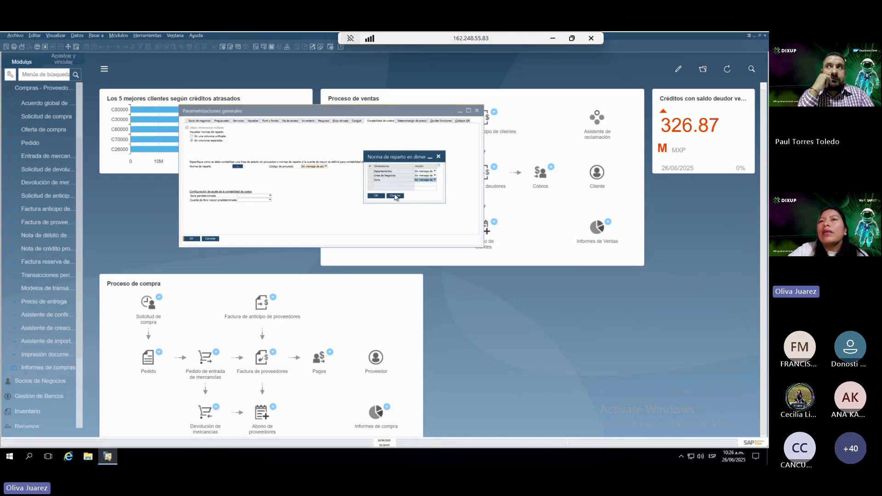
pyautogui.click(395, 197)
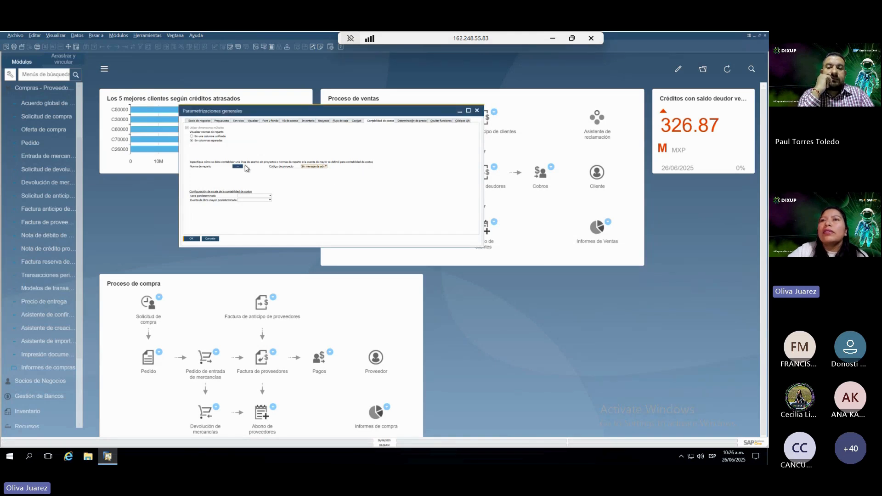
pyautogui.click(210, 239)
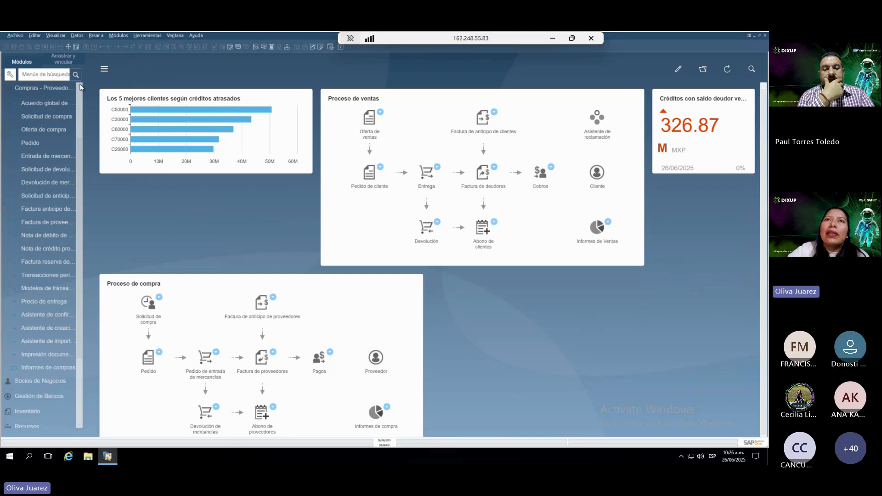
# Step: Open the Plan de cuentas from Finanzas and check the cost accounting fields of the Inventario - Productos Terminados account
pyautogui.click(63, 92)
pyautogui.click(37, 103)
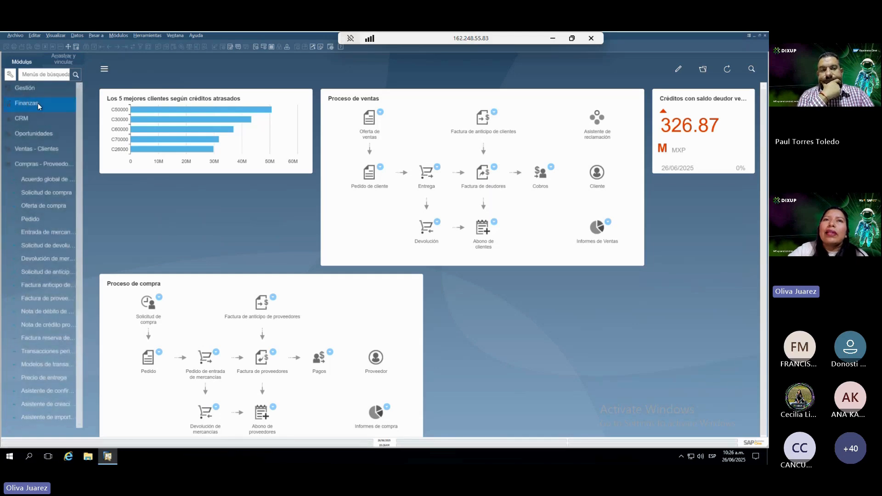
pyautogui.click(38, 108)
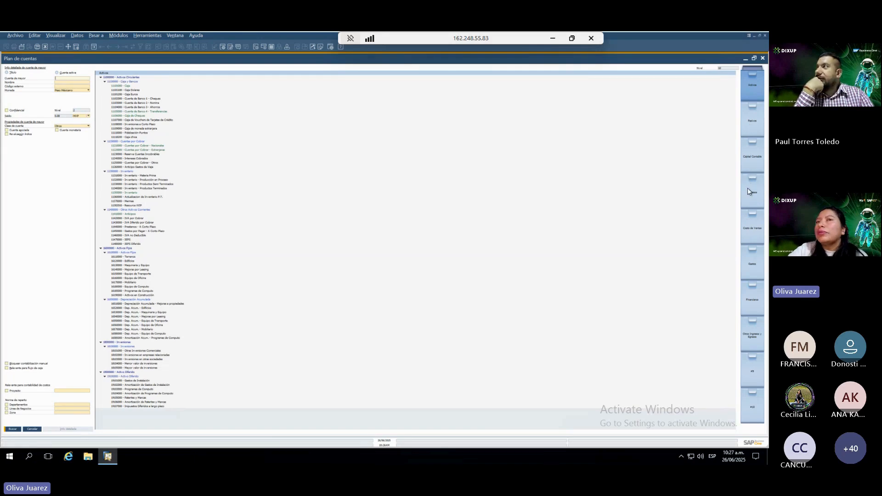
pyautogui.click(166, 193)
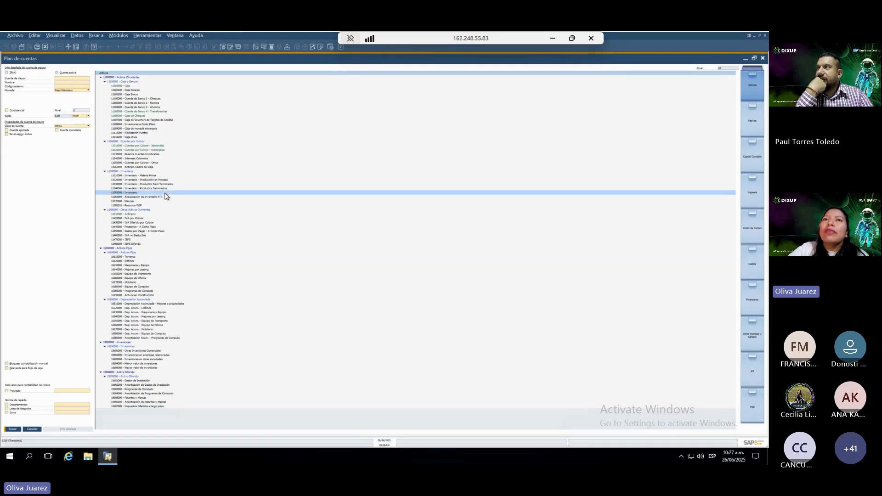
pyautogui.click(153, 188)
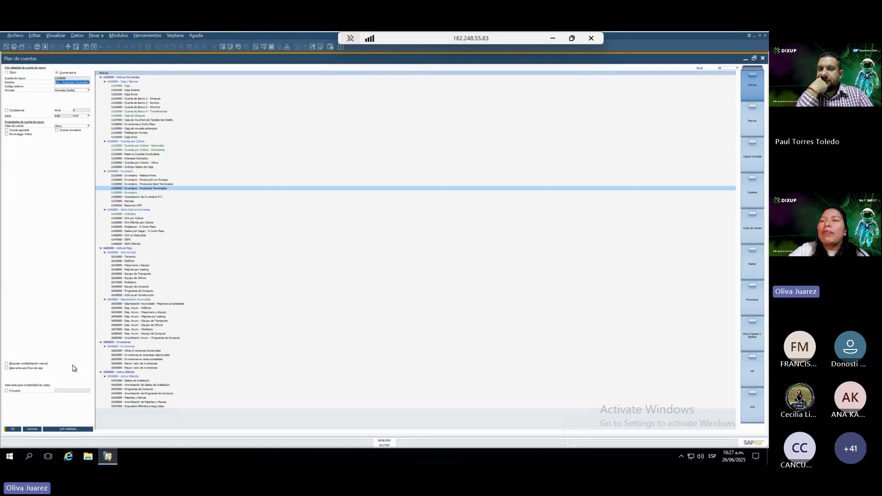
# Step: Try marking Ingreso de Ventas - Nacionales as relevant for Departamentos, Proyecto and Elemento de costo, and discard it by switching to the Servicios income account
pyautogui.click(754, 192)
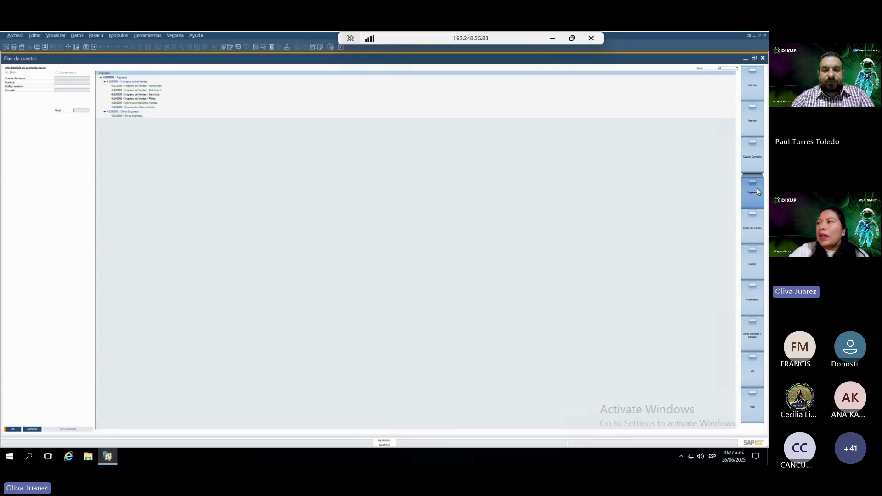
pyautogui.click(130, 86)
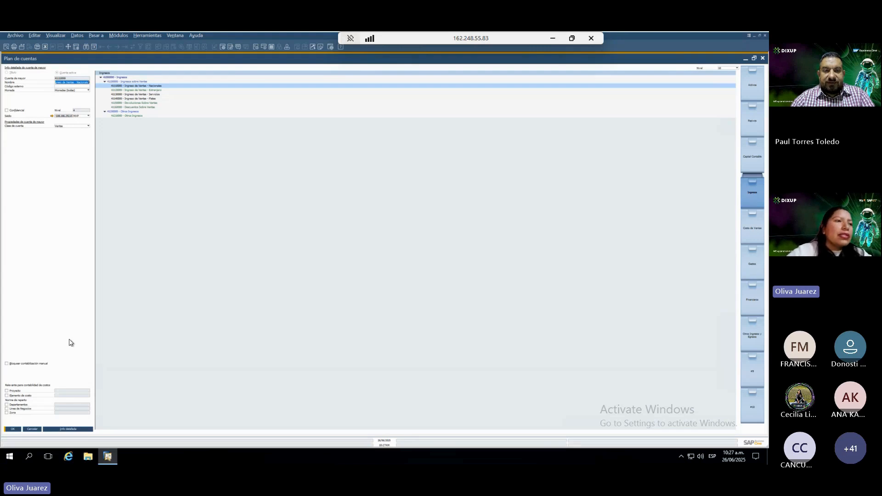
pyautogui.click(6, 405)
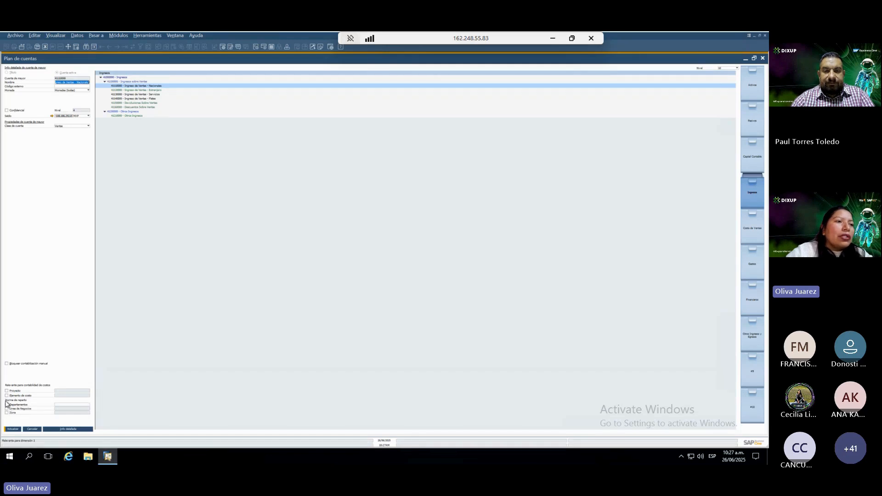
pyautogui.click(6, 391)
pyautogui.click(7, 396)
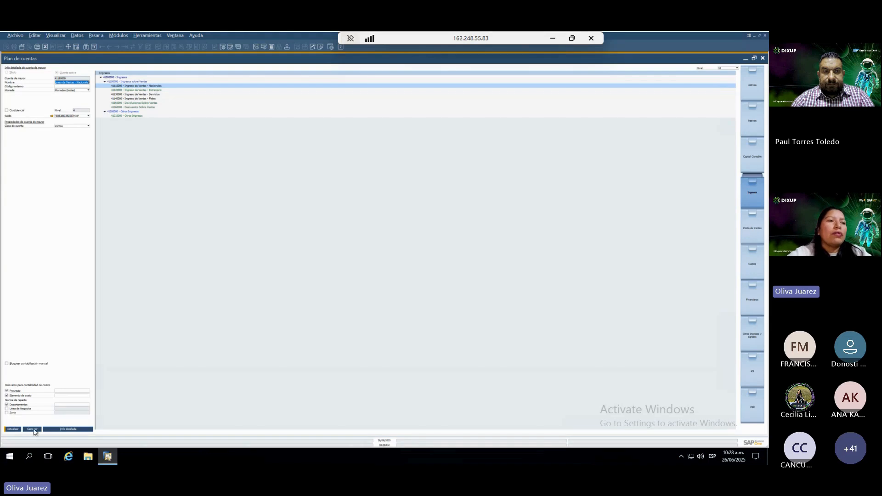
pyautogui.click(130, 95)
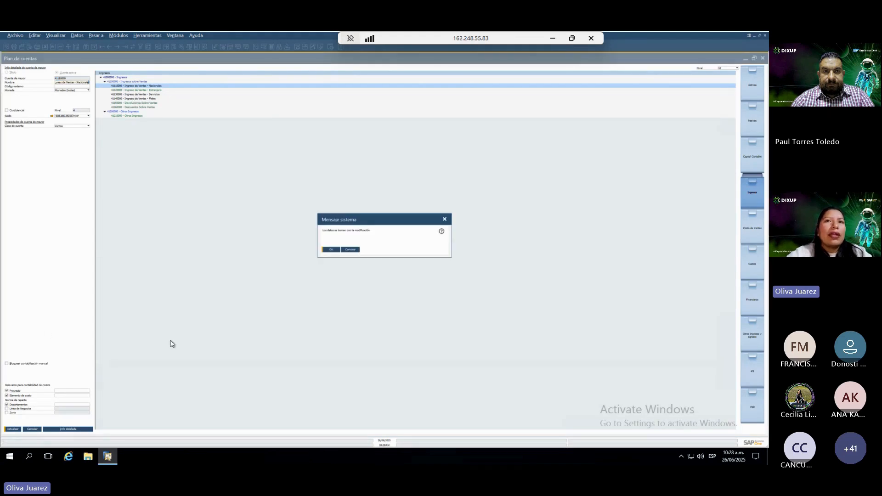
pyautogui.click(337, 250)
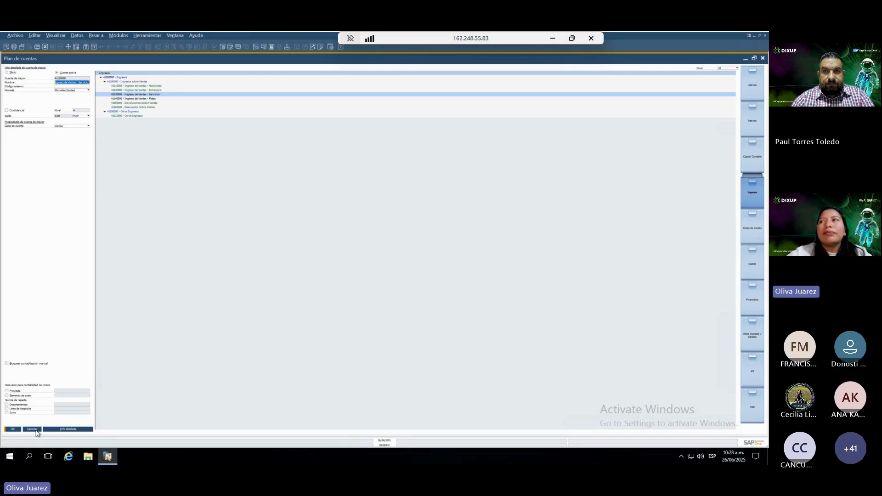
# Step: Examine the cost accounting fields of several Costo de Ventas accounts, including Fletes, Variaciones de Inventario and Descuentos
pyautogui.click(752, 230)
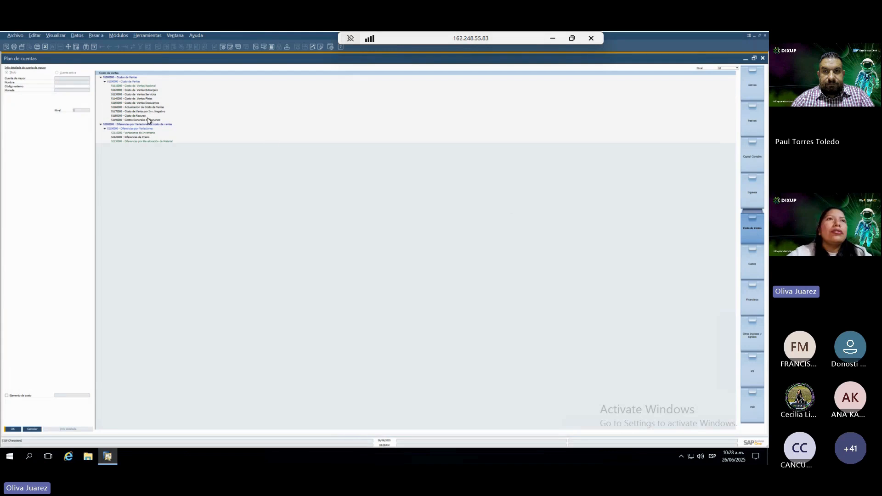
pyautogui.click(128, 97)
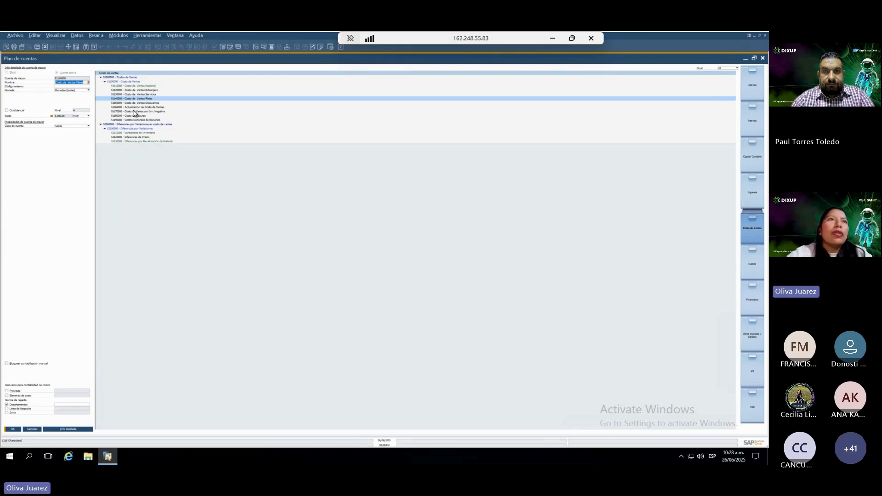
pyautogui.click(138, 133)
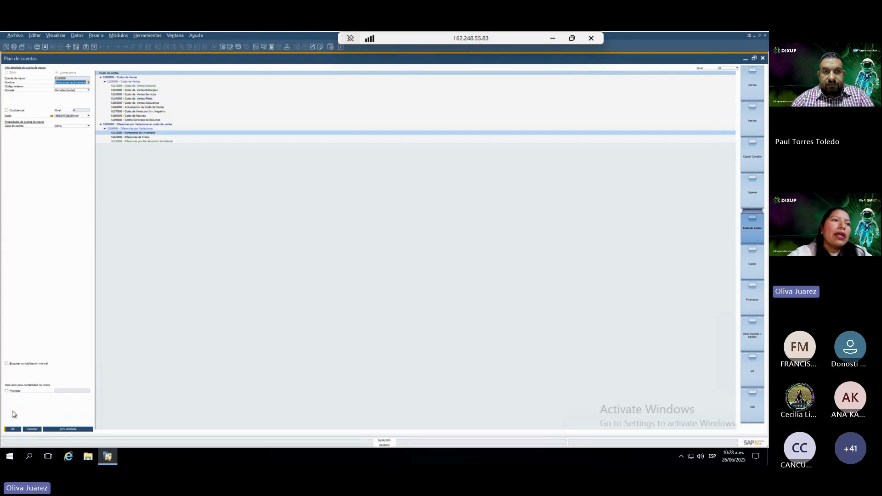
pyautogui.click(136, 112)
pyautogui.click(136, 103)
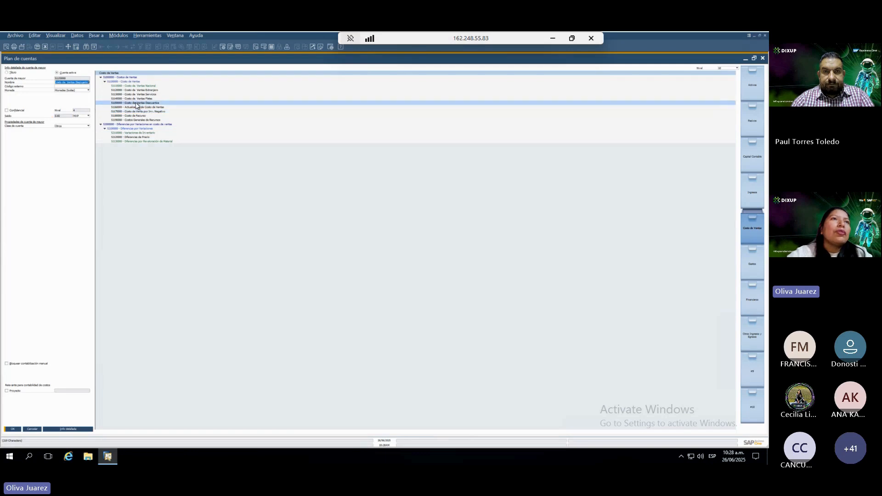
# Step: Examine the cost accounting fields of more Costo de Ventas accounts, including Extranjero, Actualización de Costo de Ventas, Costos Generales de Recursos and Inv. Negativo
pyautogui.click(136, 91)
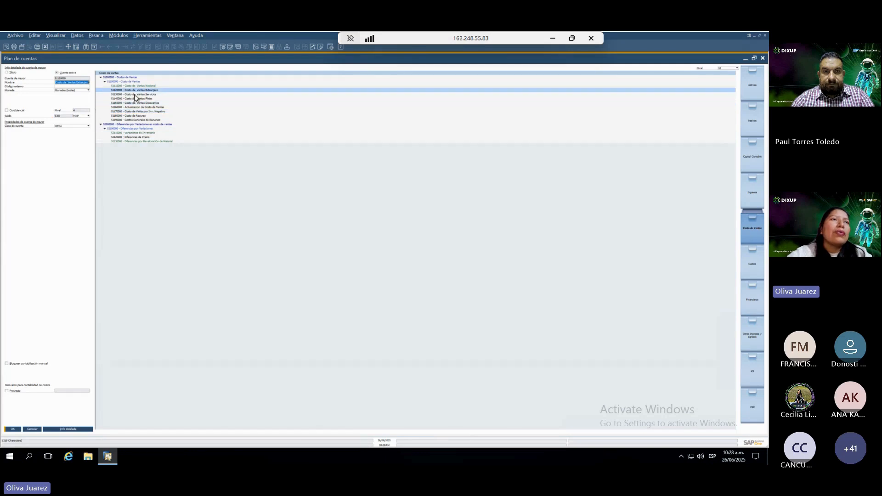
pyautogui.click(134, 95)
pyautogui.click(129, 107)
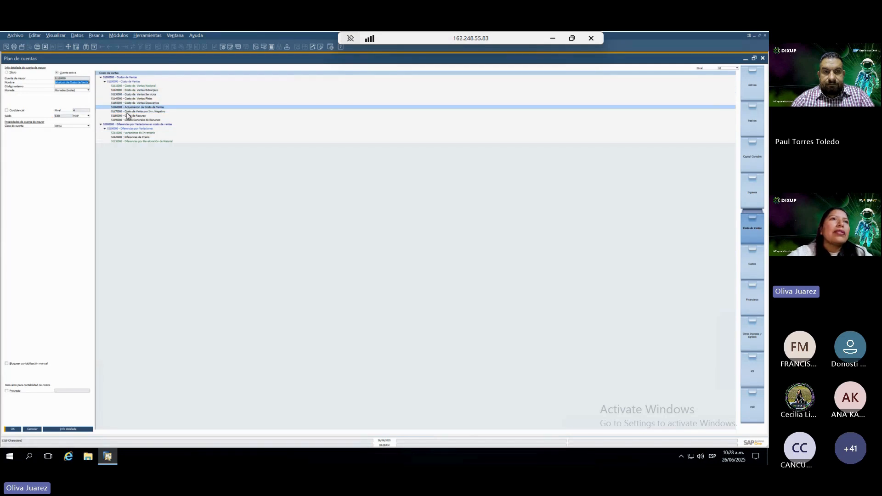
pyautogui.click(129, 120)
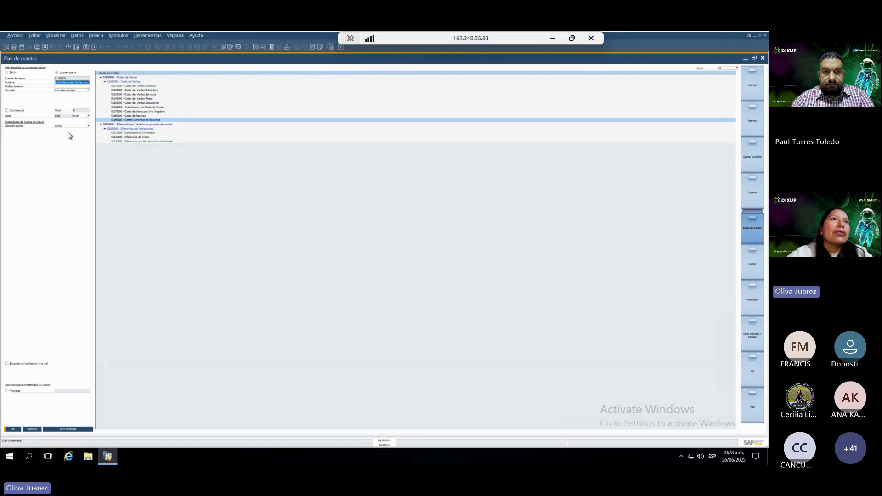
pyautogui.click(127, 116)
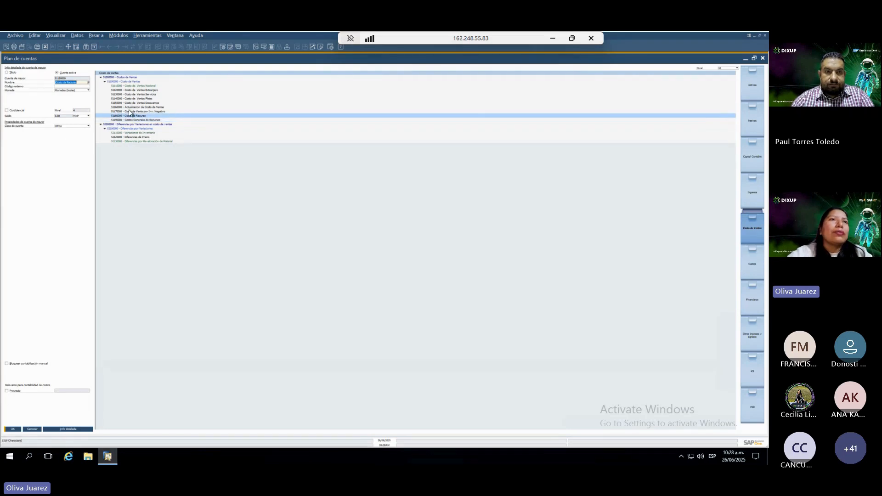
pyautogui.click(129, 111)
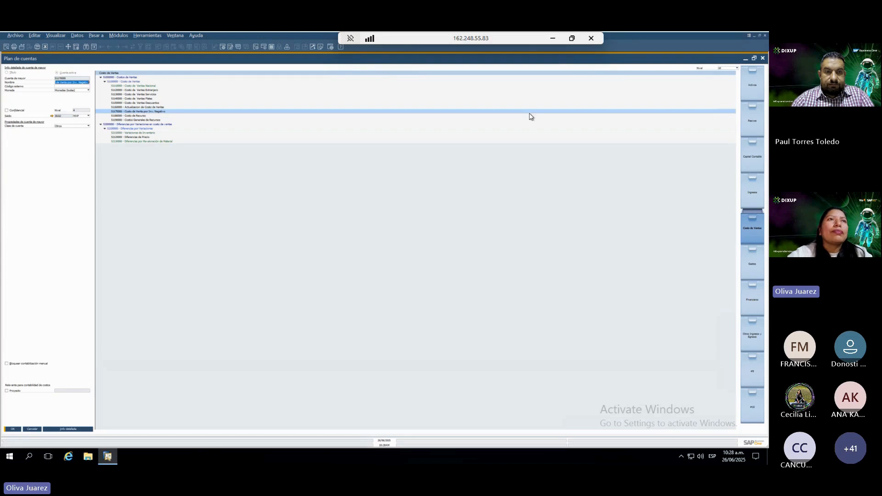
# Step: Check the cost accounting fields of the Gastos de Nómina - Costo Directo de Labor account under Gastos, and cancel the Plan de cuentas
pyautogui.click(748, 256)
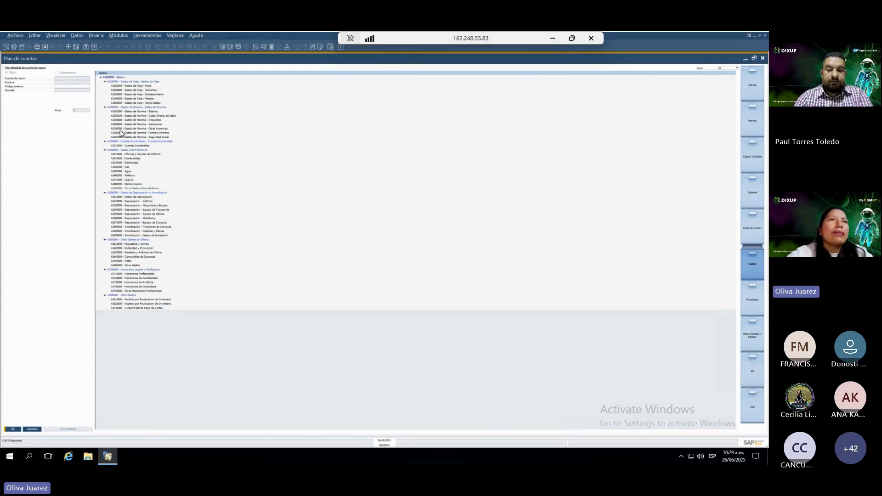
pyautogui.click(131, 116)
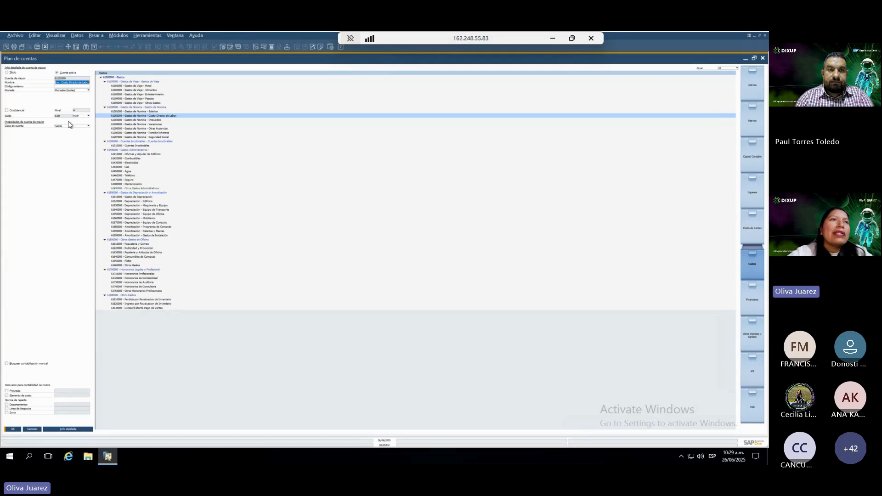
pyautogui.click(29, 430)
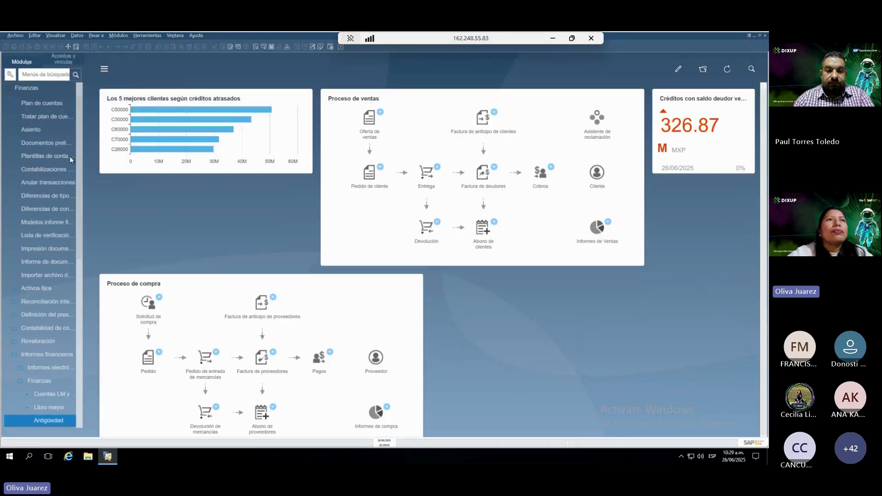
# Step: Open Dimensiones from the cost accounting section of Finanzas, review the descriptions and active states of the dimensions, and cancel the window
pyautogui.click(46, 91)
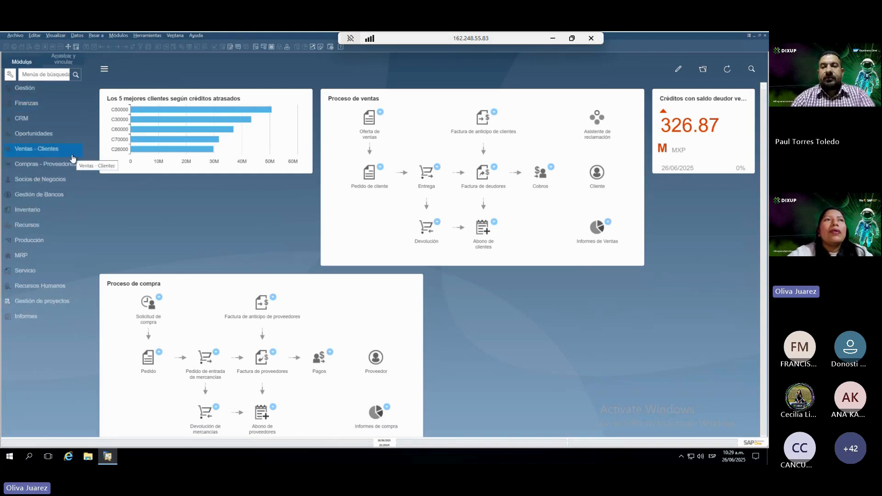
pyautogui.click(38, 104)
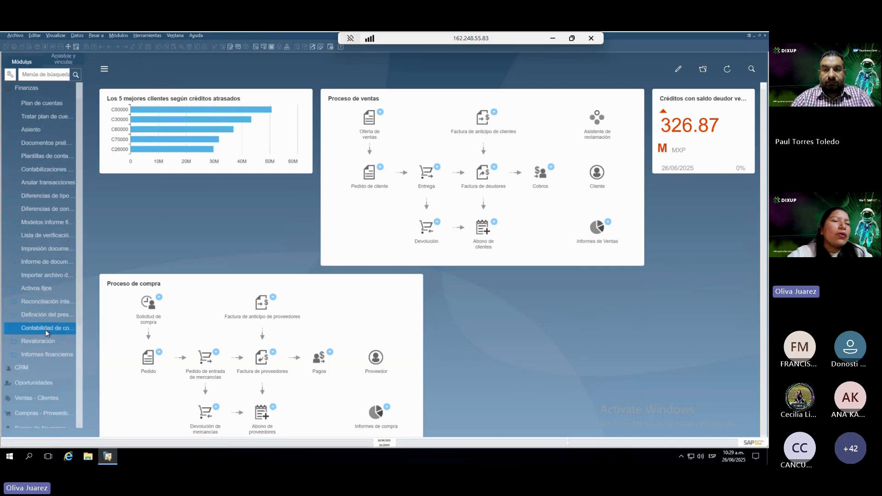
pyautogui.click(45, 329)
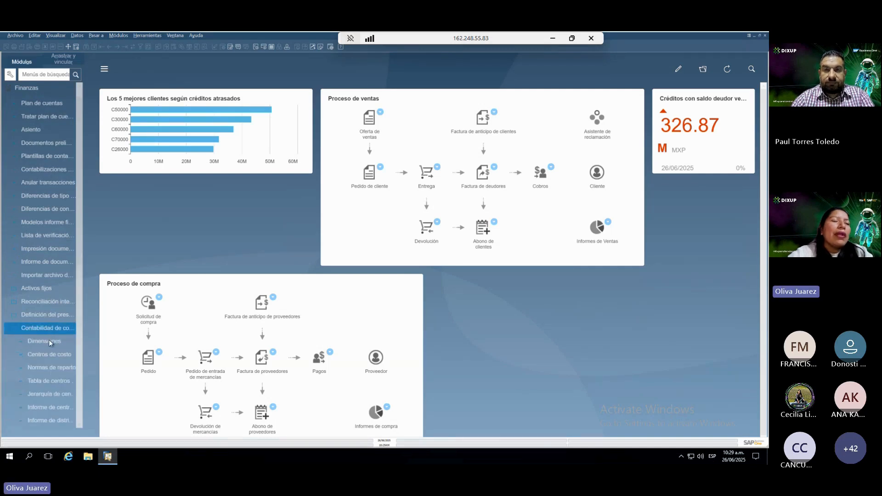
pyautogui.click(48, 340)
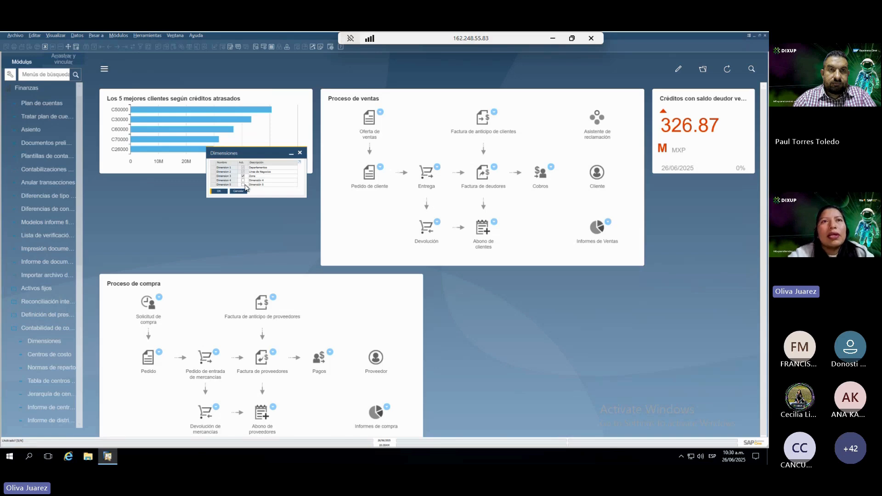
pyautogui.click(262, 182)
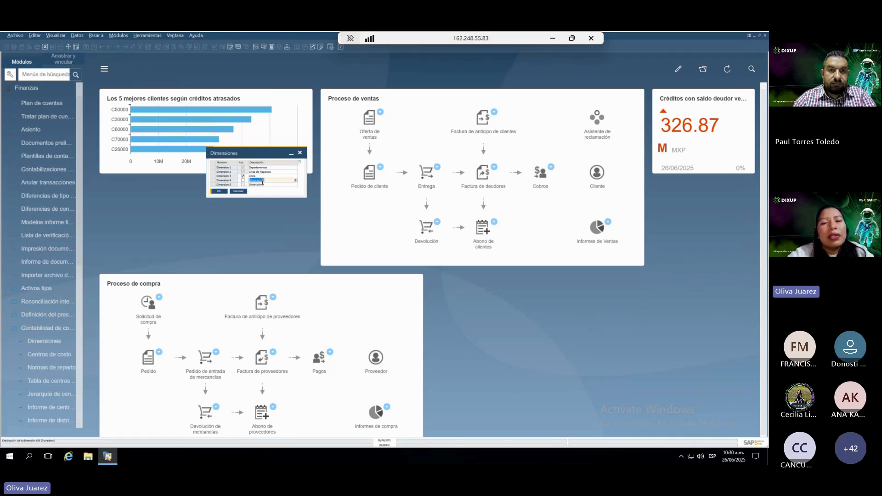
pyautogui.click(239, 191)
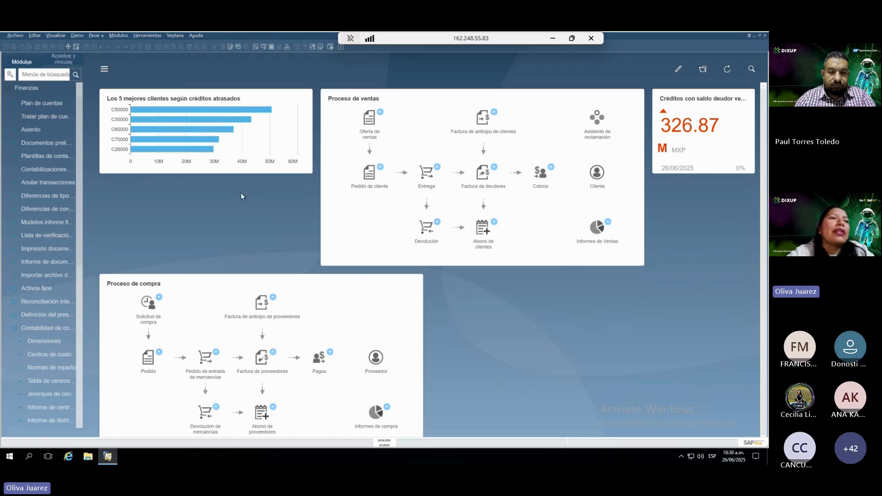
# Step: Open the Centros de costo definition and enter a provisional cost centre code with the name Centro Costo
pyautogui.click(73, 354)
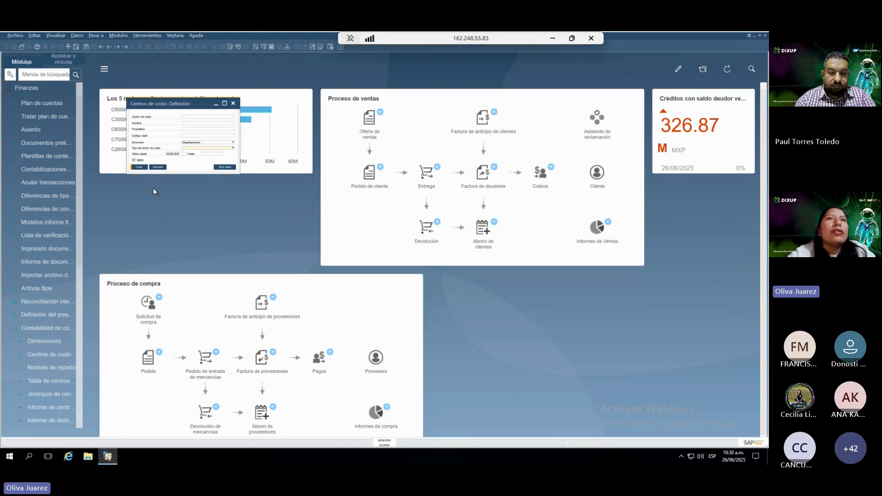
pyautogui.moveTo(189, 106); pyautogui.dragTo(298, 100)
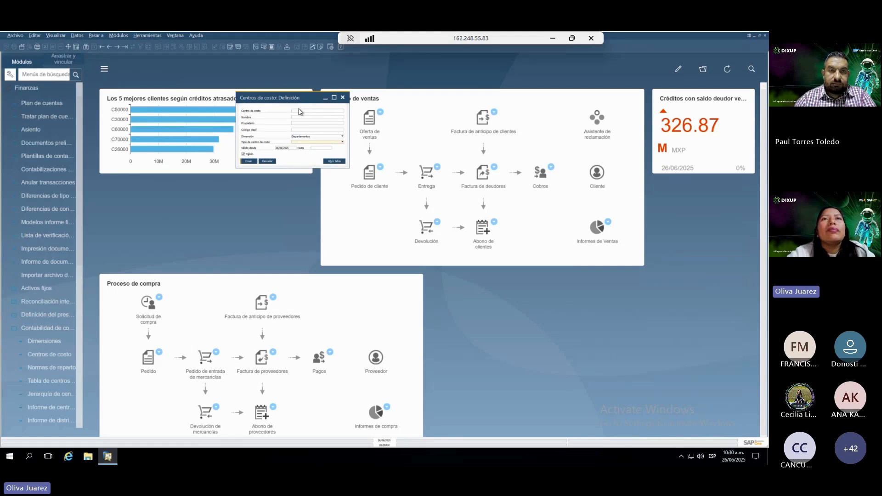
pyautogui.click(300, 112)
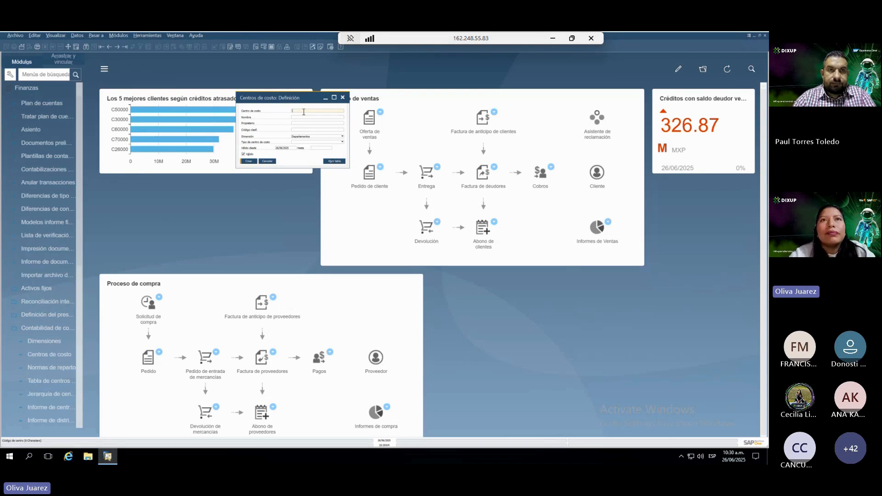
pyautogui.write('c')
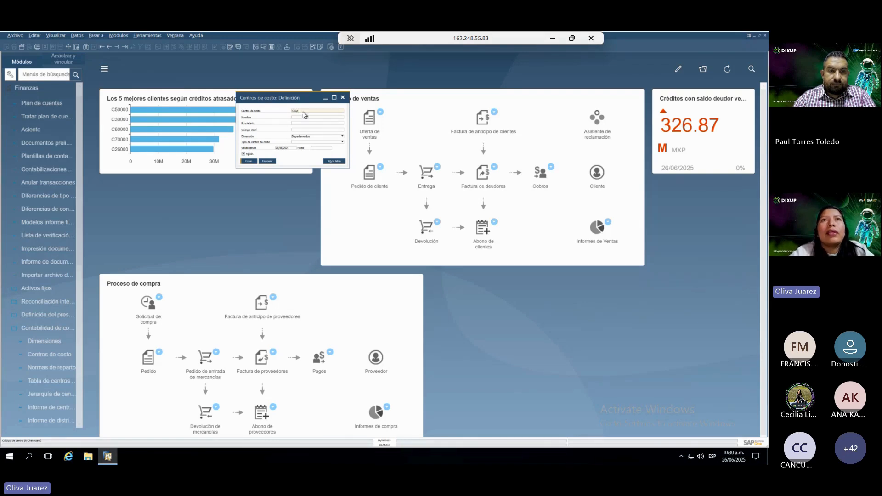
pyautogui.press('Tab')
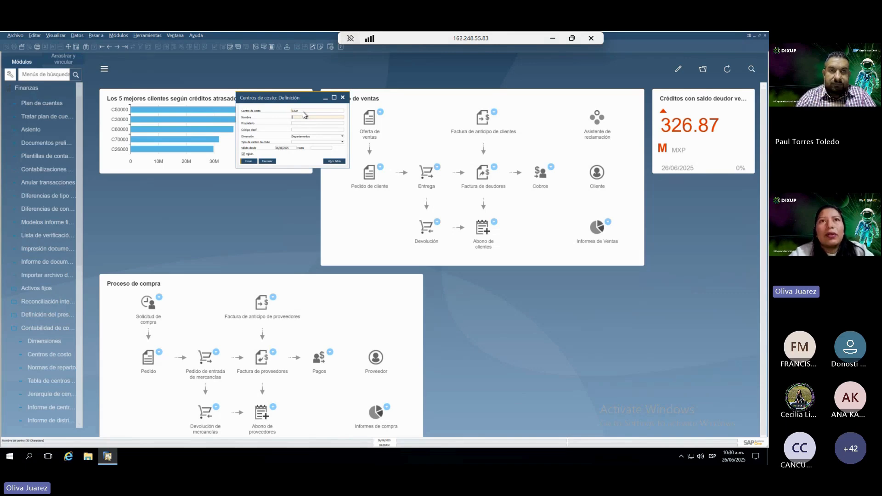
pyautogui.write('centro Costo')
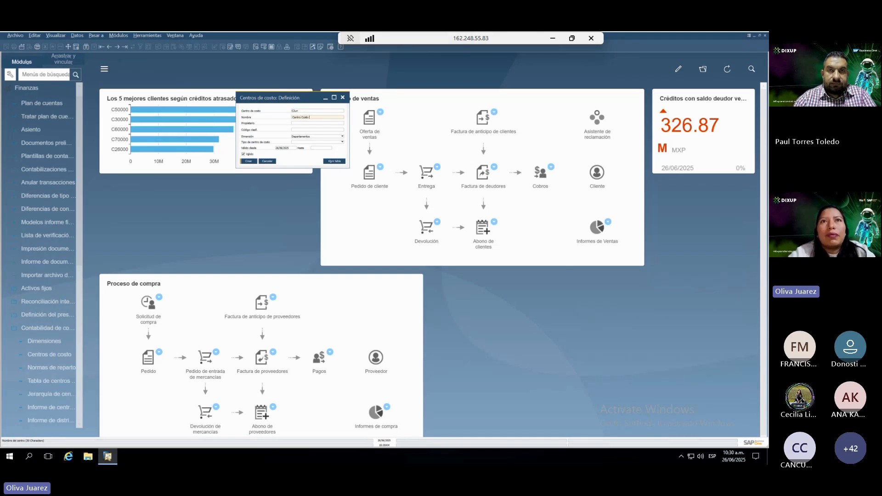
# Step: Replace the cost centre code with CCompras and complete its name as Centro Costo Compras
pyautogui.click(322, 110)
pyautogui.click(323, 112)
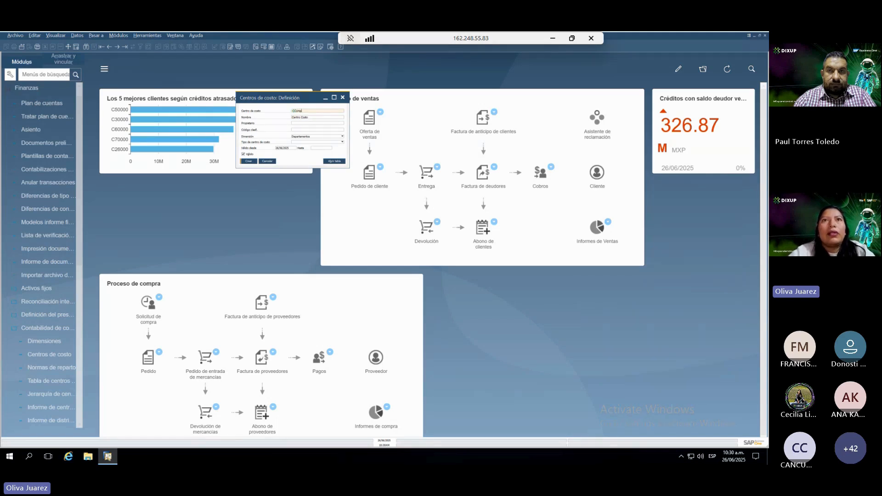
pyautogui.press('Tab')
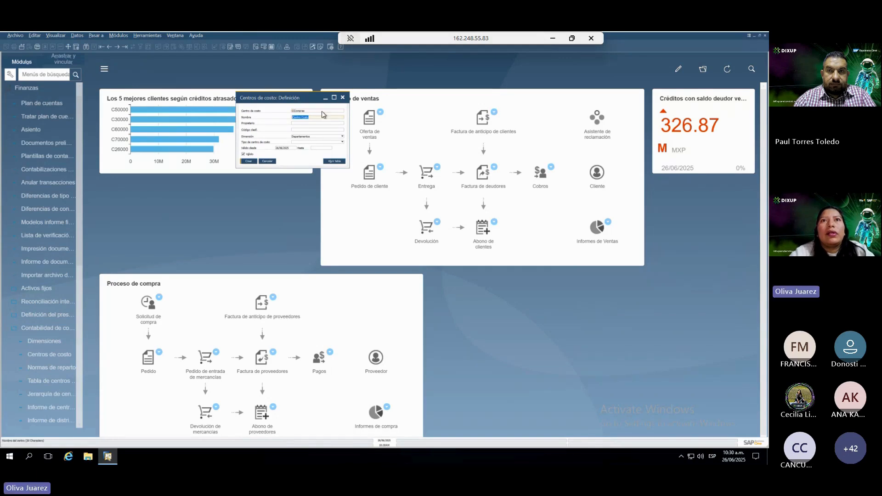
pyautogui.press('End')
pyautogui.write('Compras')
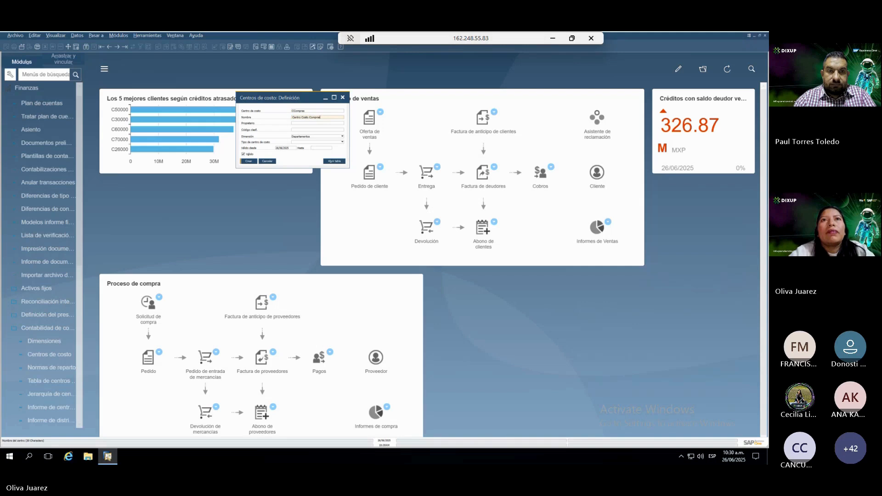
pyautogui.press('Tab')
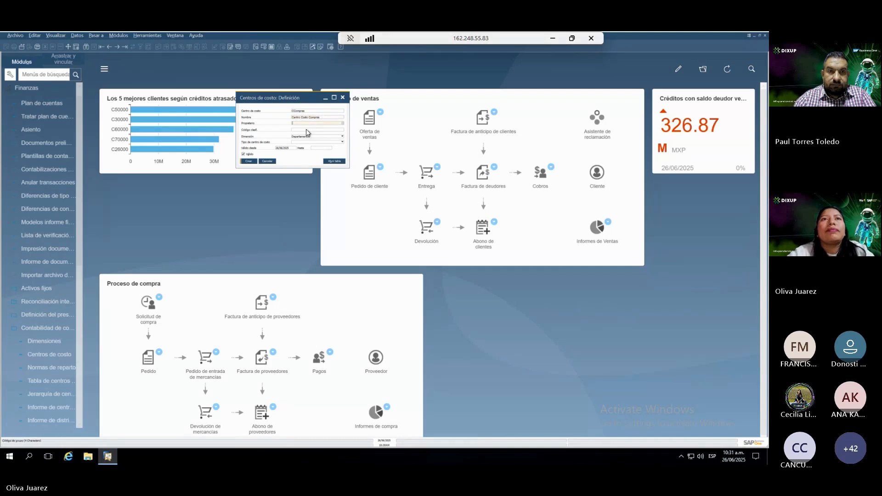
# Step: Review the sort code field and the available dimensions for the CCompras cost centre, keeping Departamentos selected
pyautogui.click(307, 130)
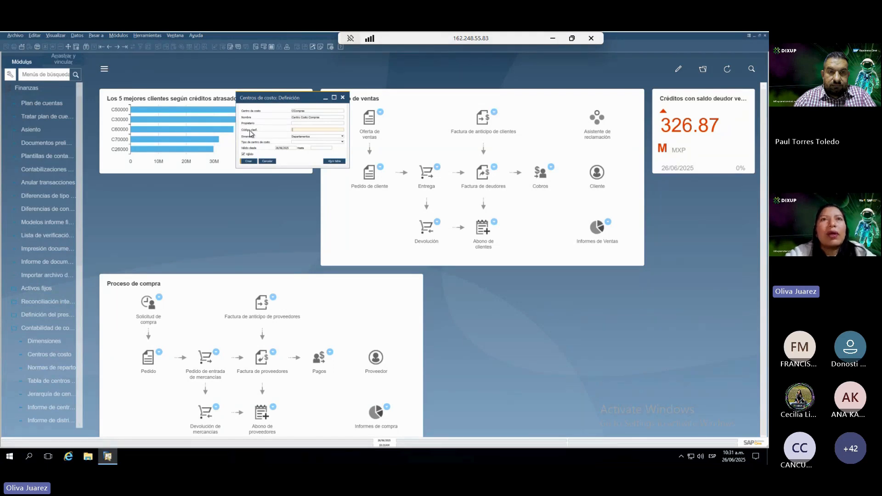
pyautogui.click(312, 138)
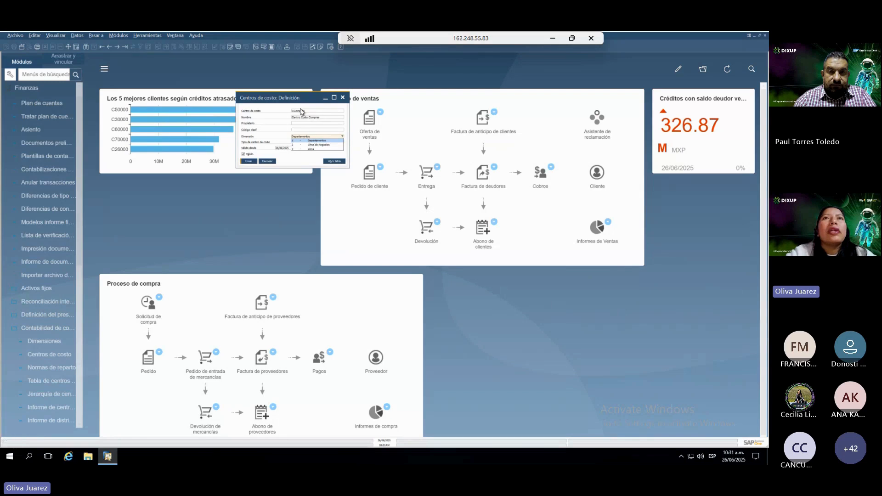
pyautogui.click(308, 141)
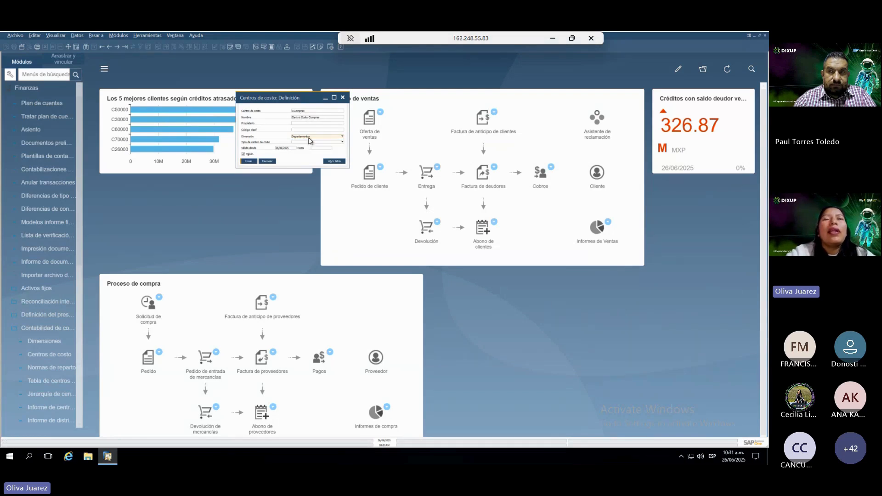
pyautogui.click(307, 137)
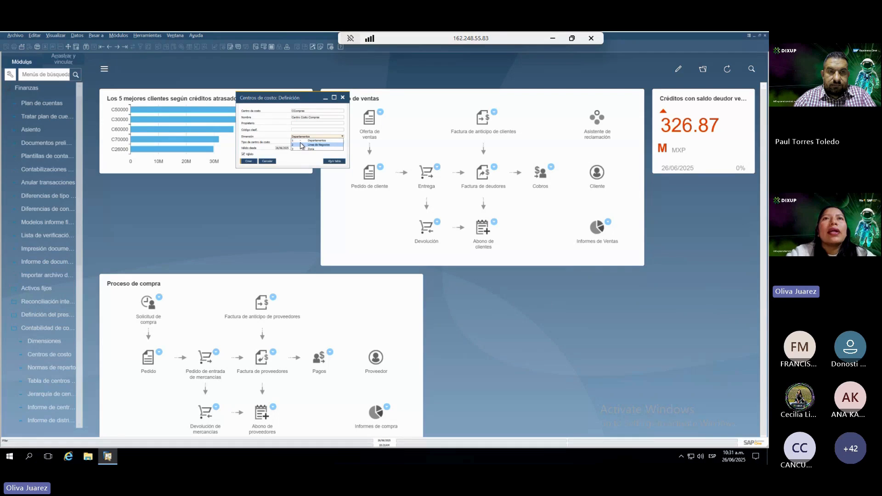
pyautogui.click(302, 143)
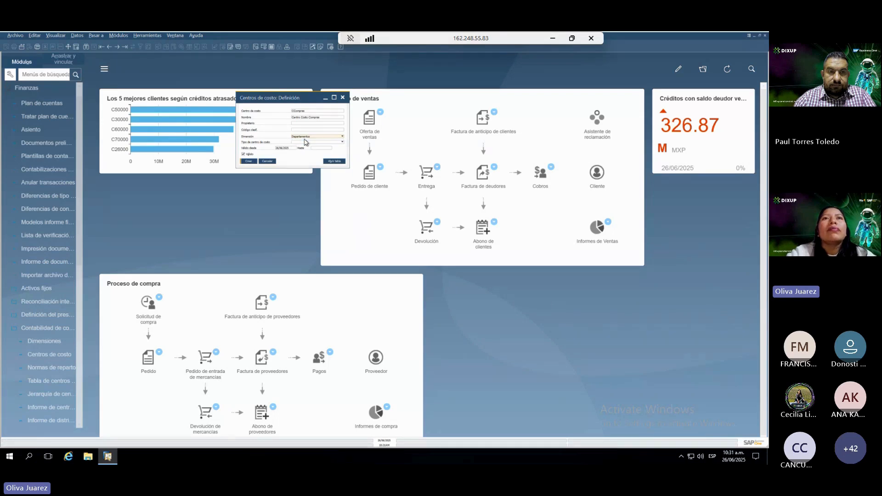
# Step: Enter a new Válido desde start date for the CCompras cost centre, leaving its end date empty
pyautogui.click(290, 148)
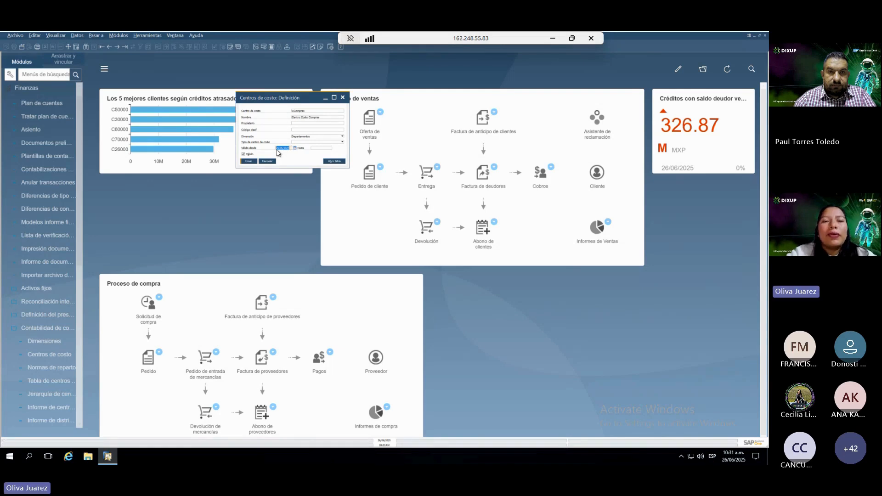
pyautogui.click(288, 148)
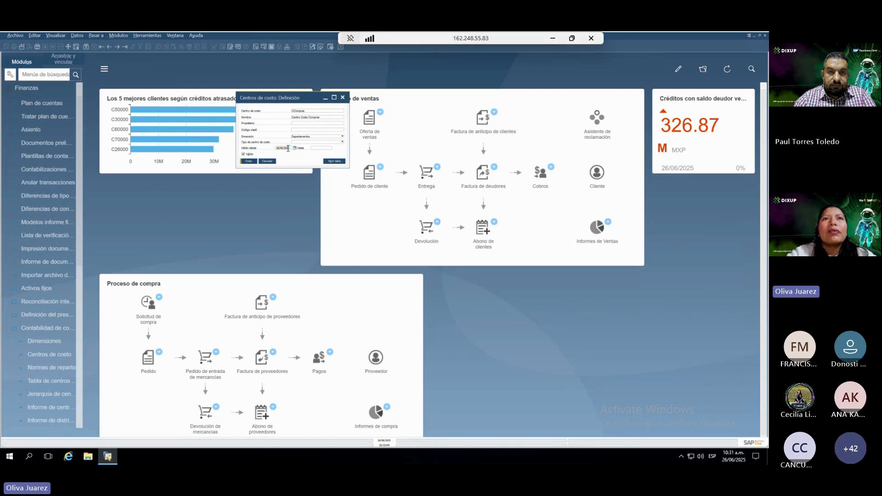
pyautogui.click(315, 148)
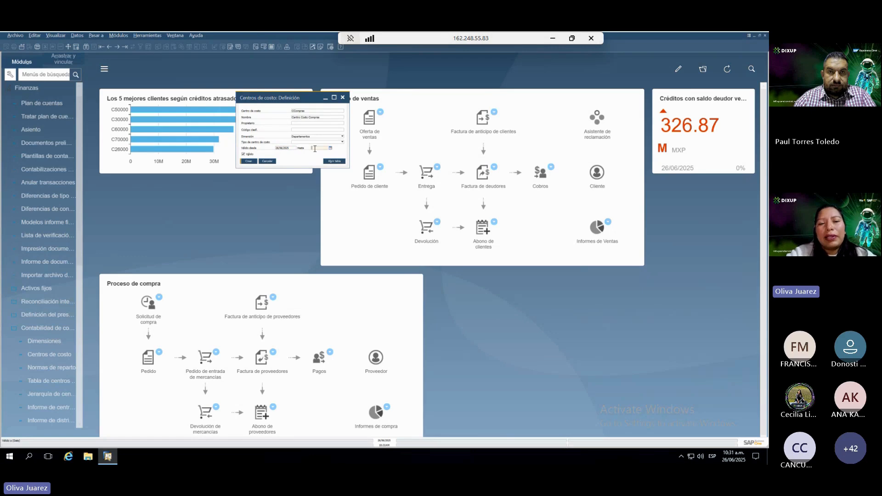
pyautogui.click(288, 148)
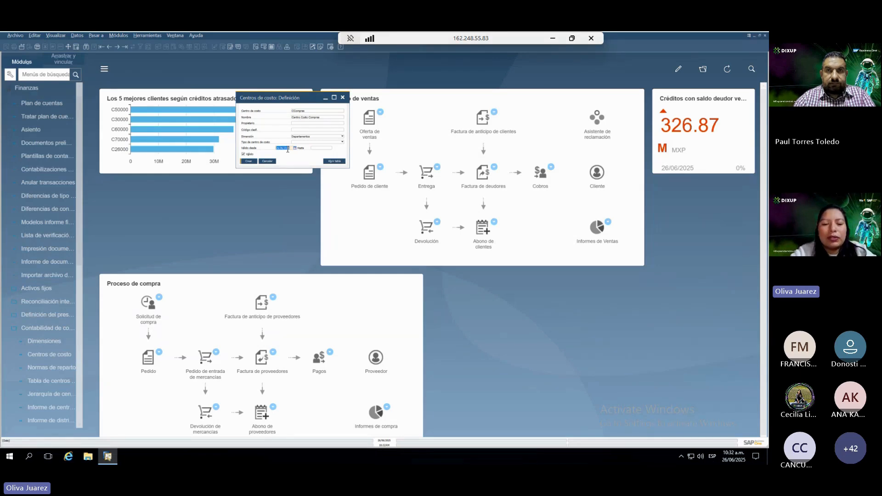
pyautogui.write('010')
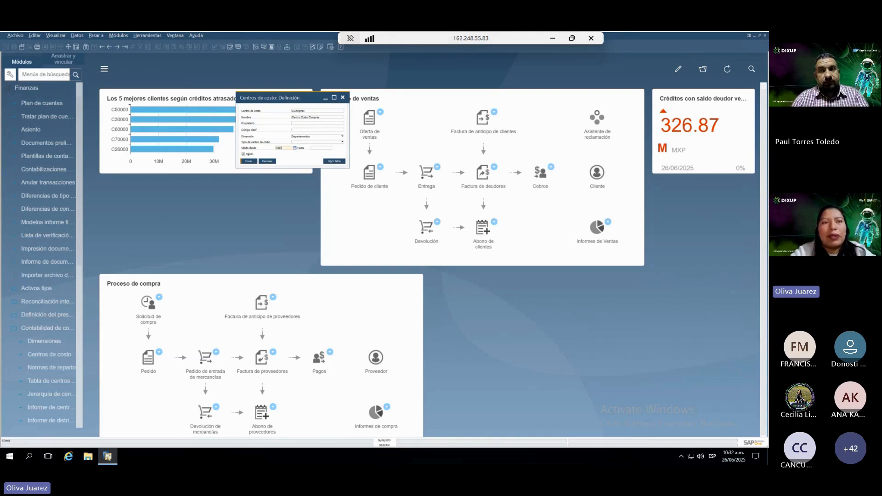
pyautogui.press('Tab')
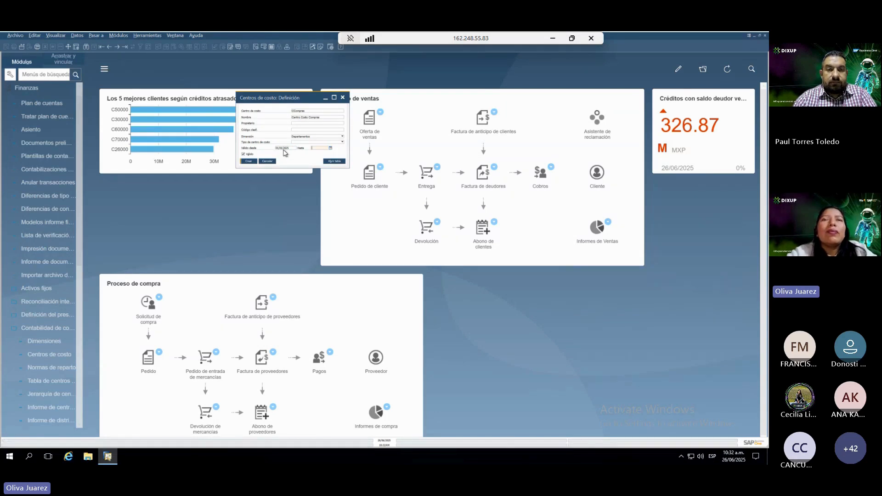
# Step: Create the CCompras cost centre and browse to an existing cost centre record
pyautogui.click(250, 163)
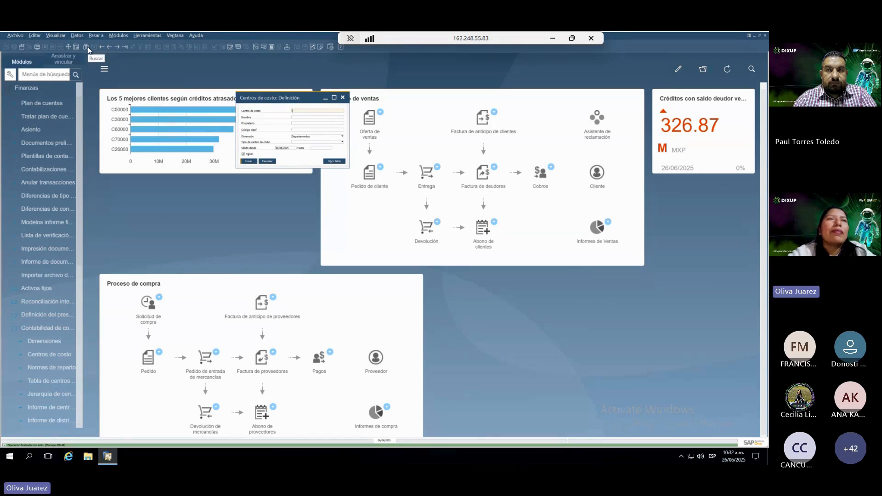
pyautogui.click(109, 45)
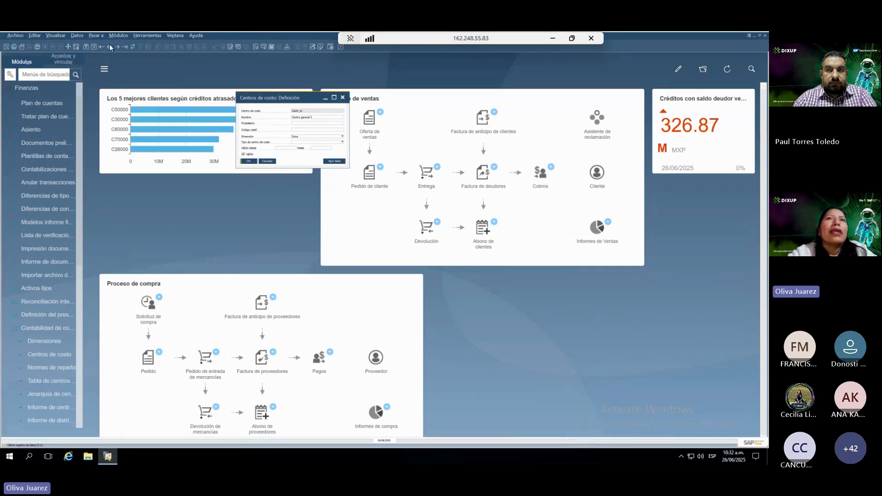
pyautogui.click(109, 45)
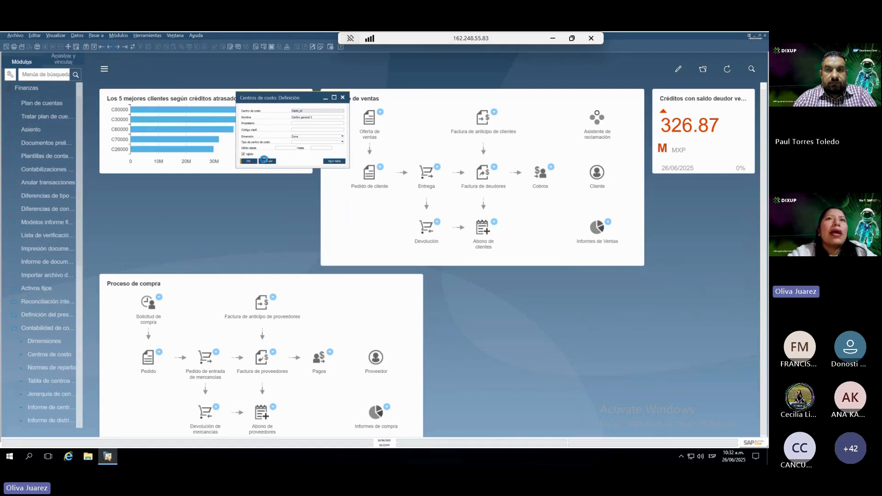
# Step: Search all Normas de reparto and open the CCompras distribution rule, Centro Costo Compras
pyautogui.click(50, 370)
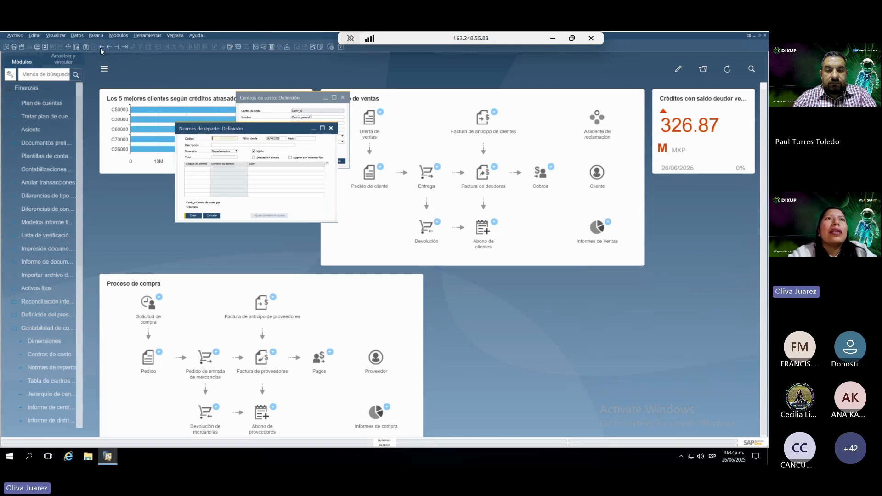
pyautogui.click(87, 47)
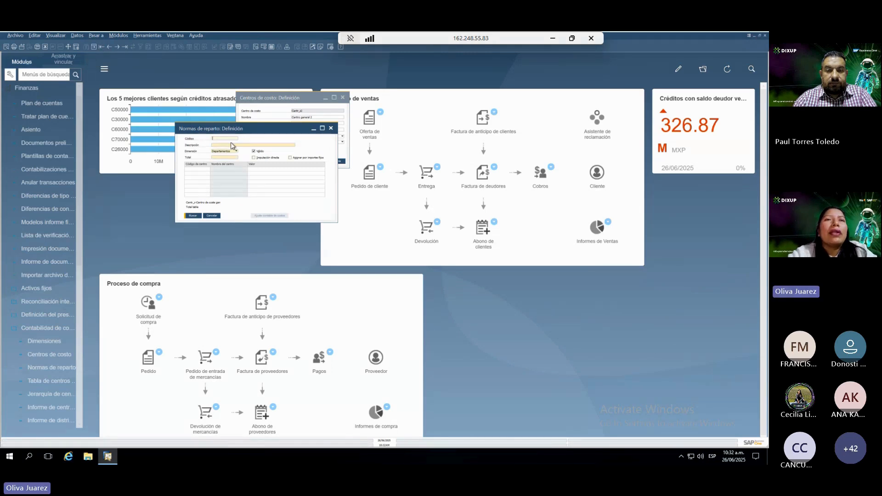
pyautogui.write('*')
pyautogui.press('Return')
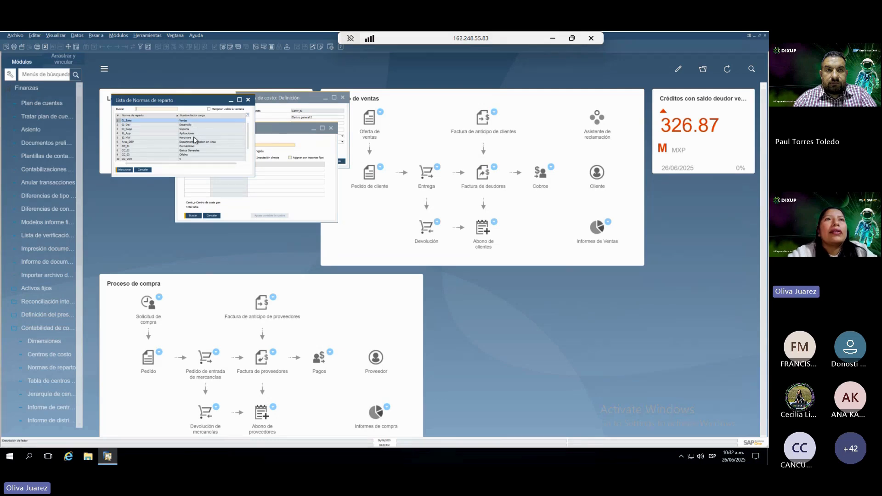
pyautogui.scroll(-1, 194, 155)
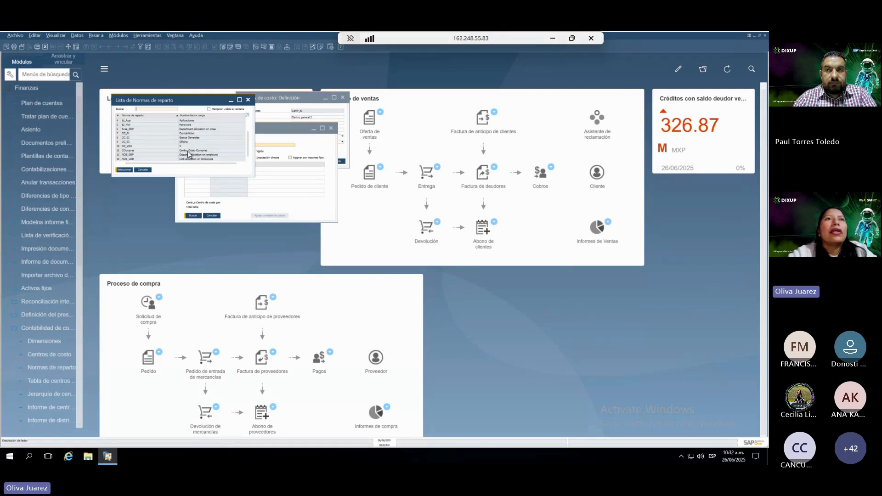
pyautogui.click(188, 151)
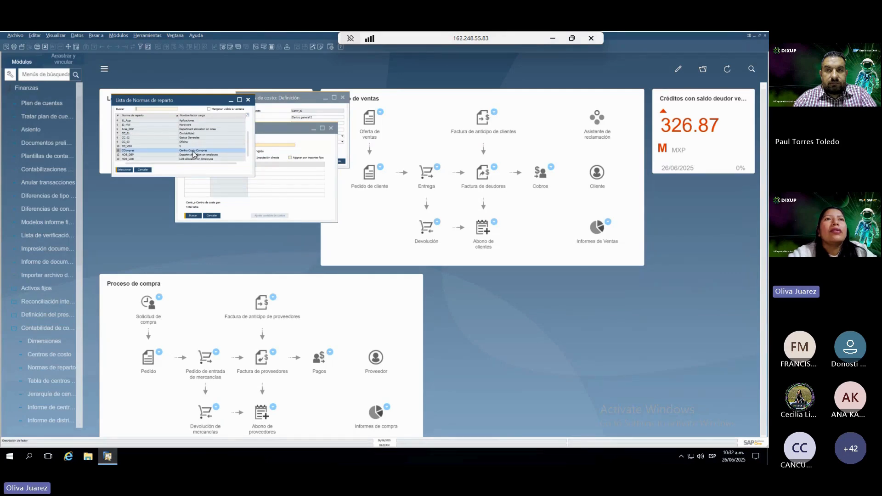
pyautogui.doubleClick(193, 151)
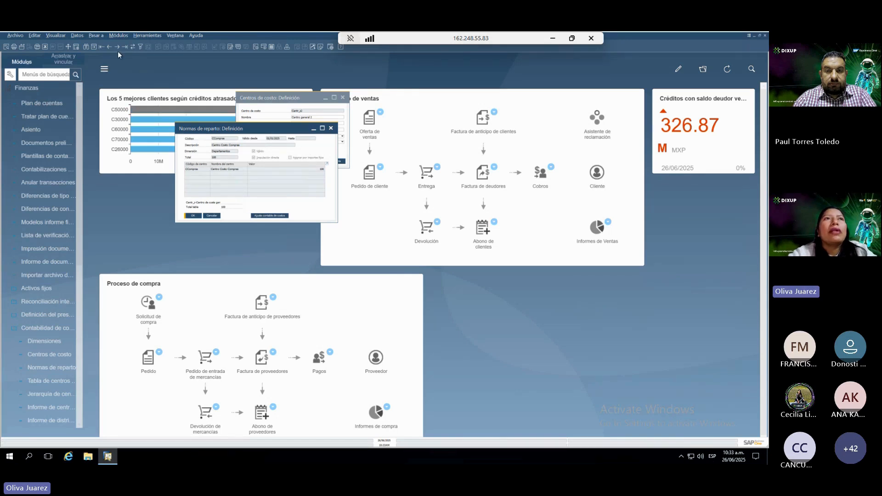
# Step: Start a new distribution rule and enter its code with the NR_ prefix
pyautogui.click(94, 48)
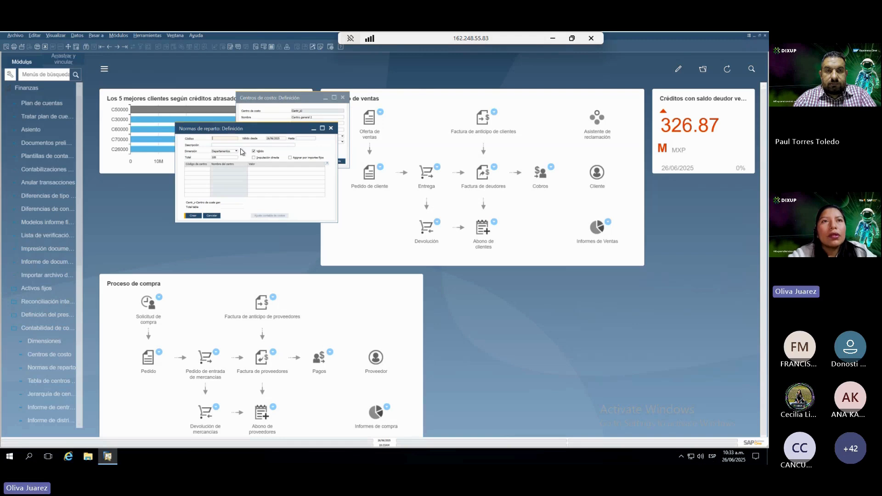
pyautogui.moveTo(263, 130); pyautogui.dragTo(364, 117)
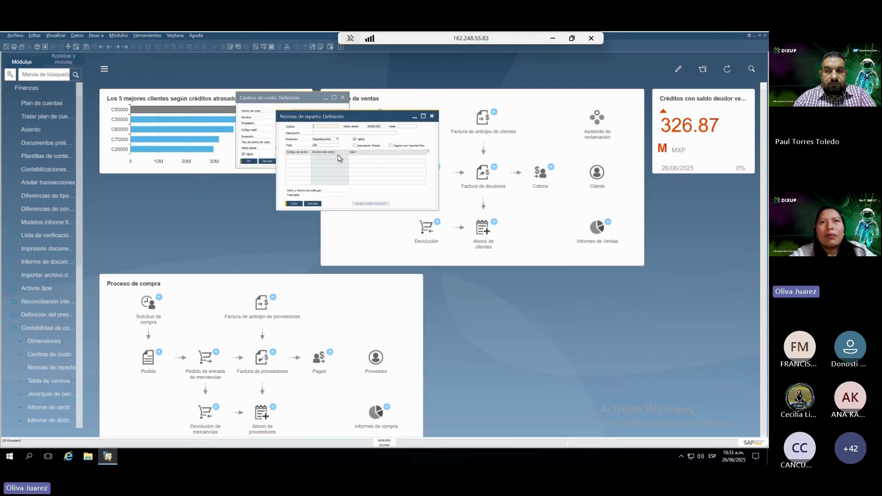
pyautogui.write('C')
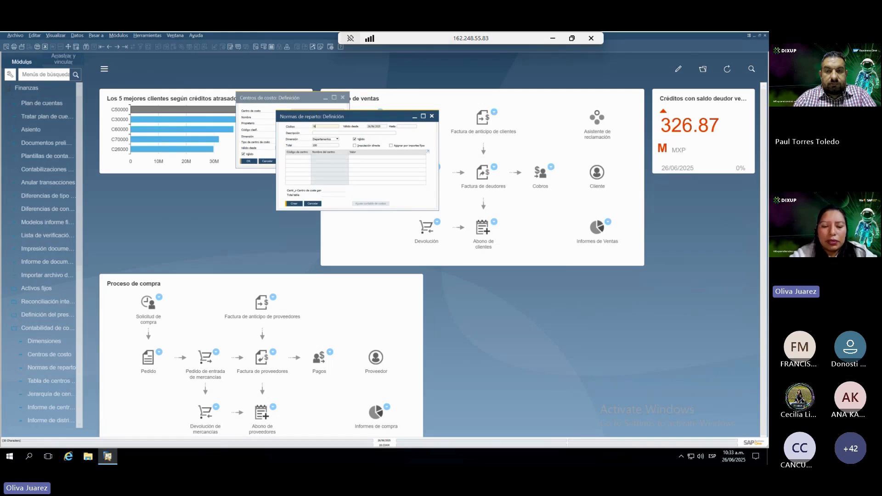
pyautogui.write('R_')
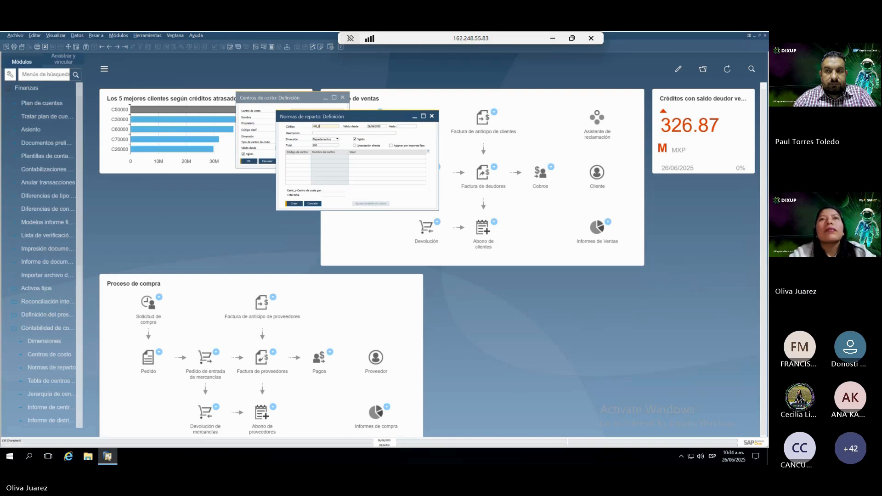
pyautogui.write('003')
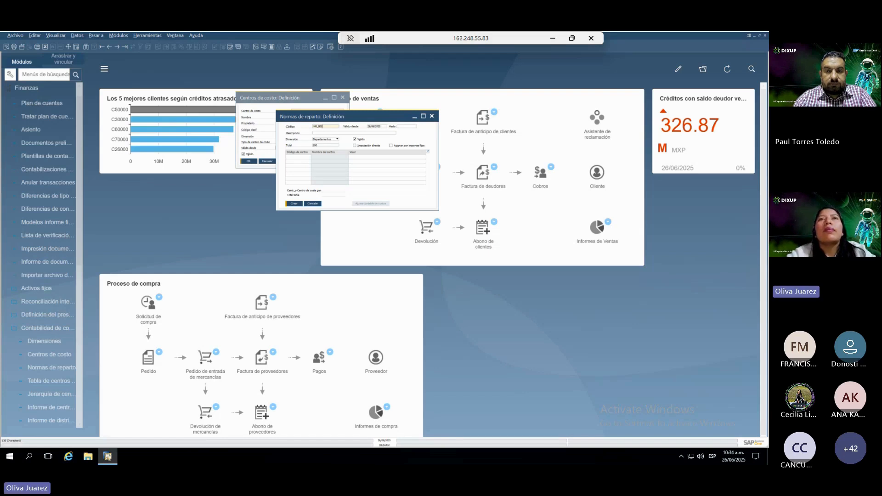
pyautogui.press('Tab')
# Step: Set the new distribution rule's Válido desde date to 01/01/2025, leaving its end date empty
pyautogui.click(375, 133)
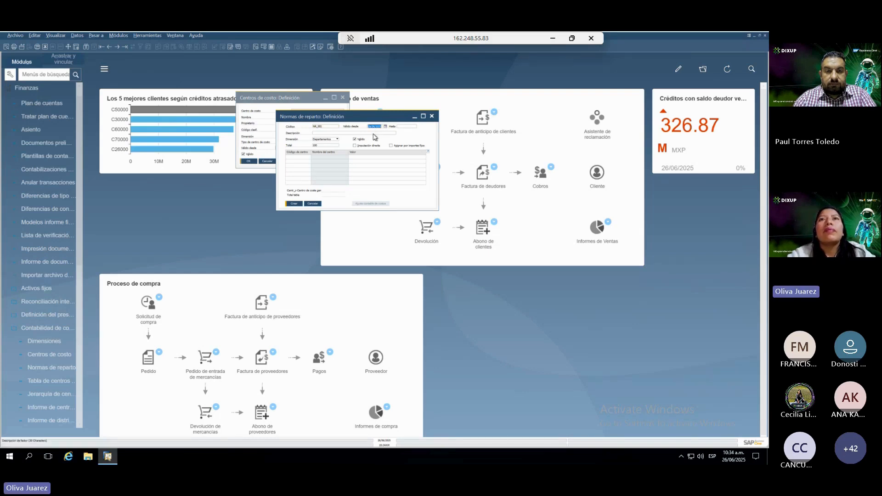
pyautogui.click(377, 126)
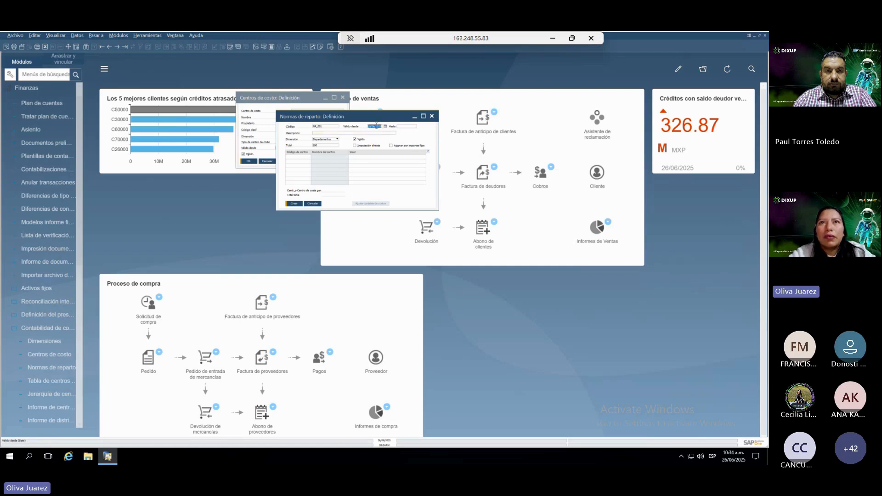
pyautogui.write('01')
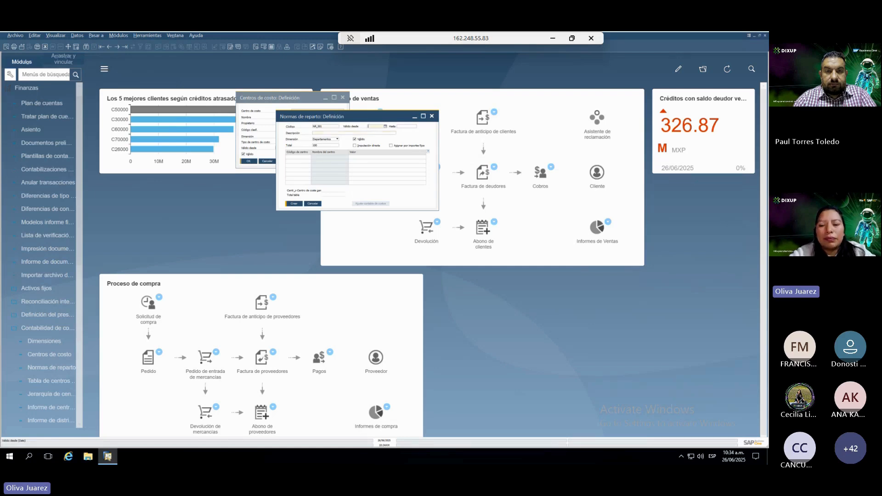
pyautogui.write('0101')
pyautogui.press('Tab')
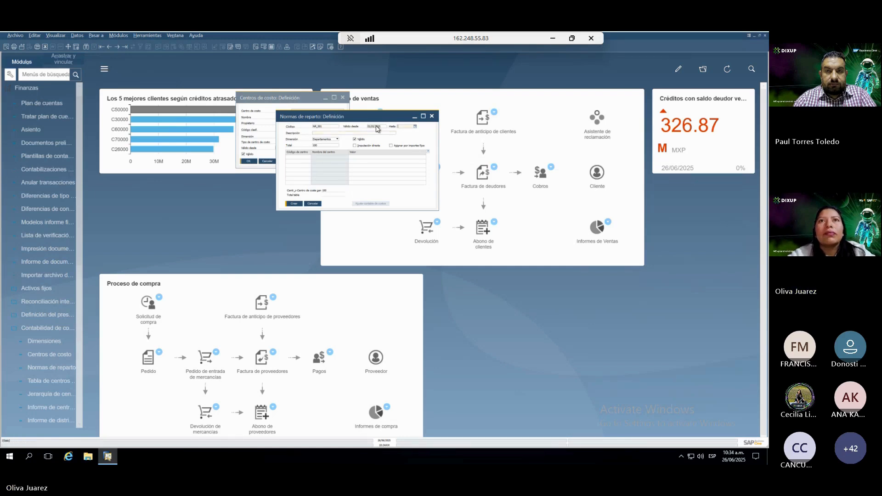
# Step: Describe the distribution rule as "norma de reparto ejemplo x dep" and assign it to the Departamentos dimension
pyautogui.click(349, 133)
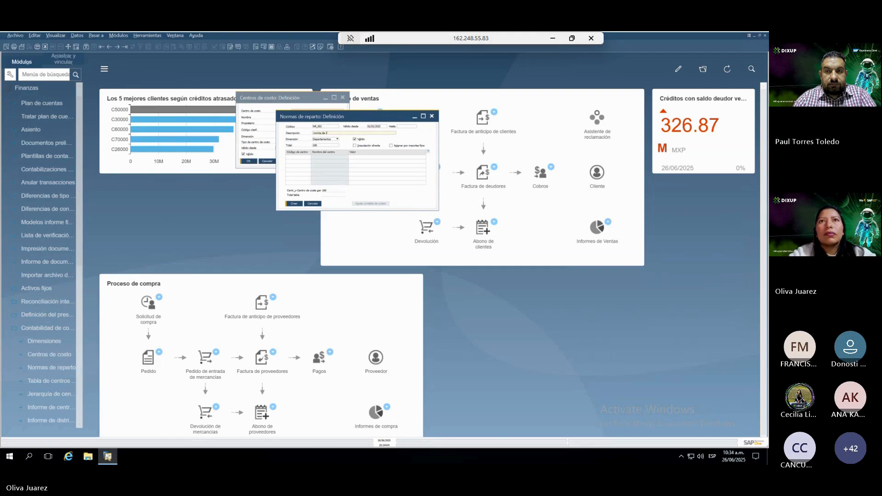
pyautogui.write('norma de reparto ejemplo x de')
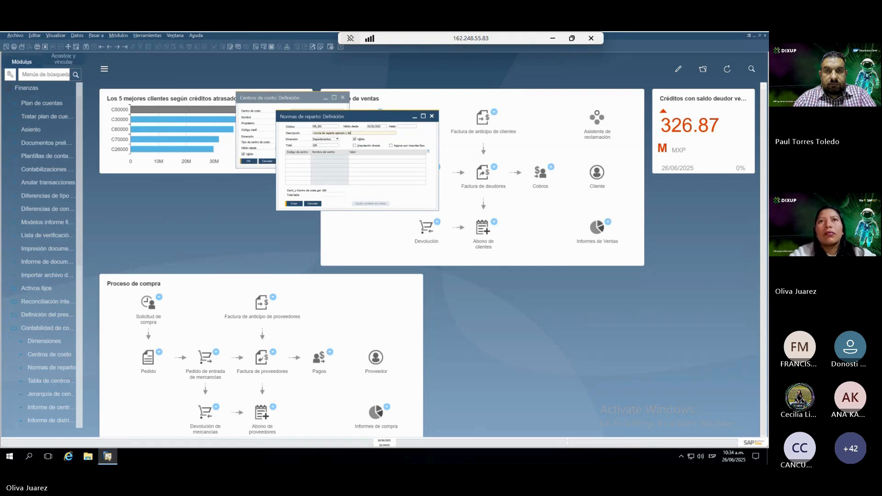
pyautogui.write('pa')
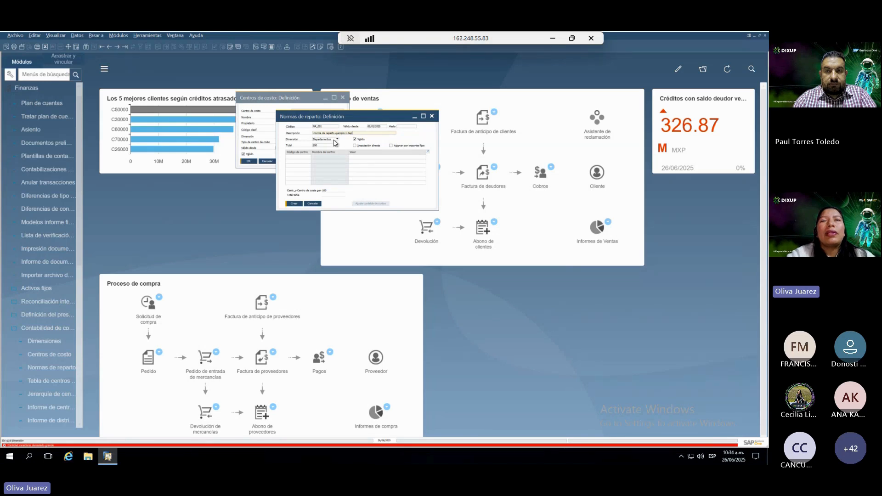
pyautogui.click(334, 142)
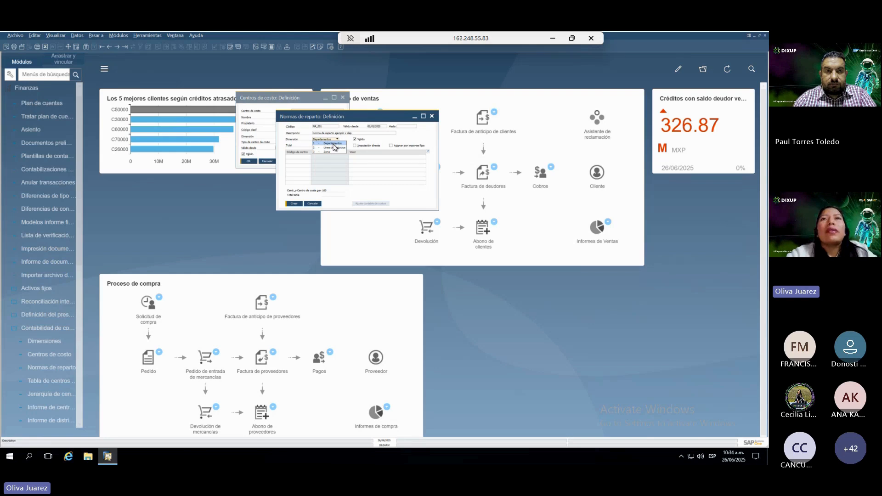
pyautogui.click(321, 144)
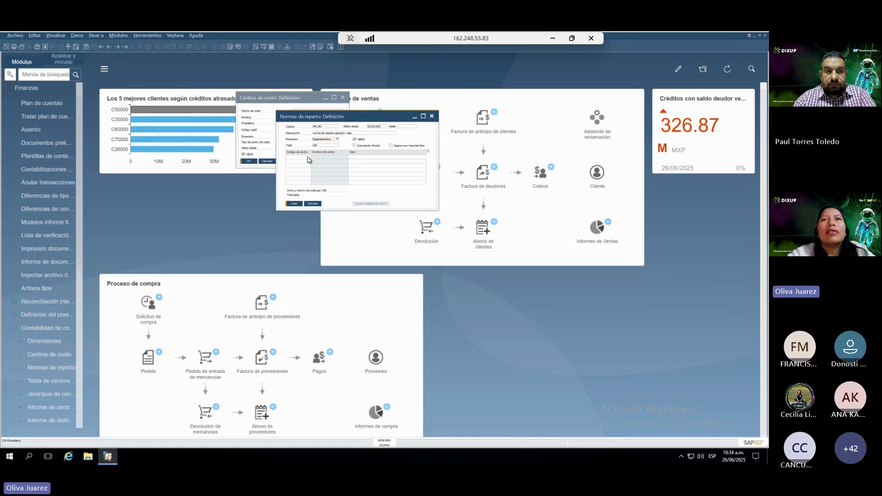
# Step: Add the Ventas and Desarrollo cost centres to the first two rows of the distribution rule
pyautogui.click(305, 157)
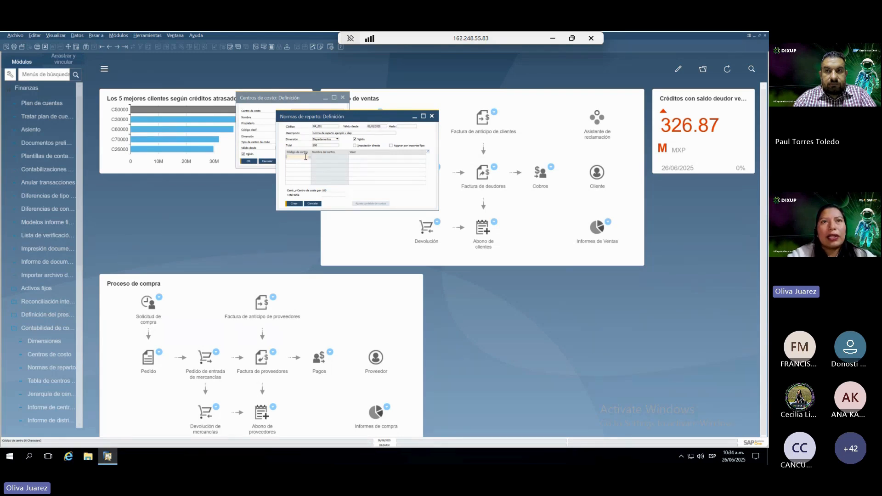
pyautogui.press('Tab')
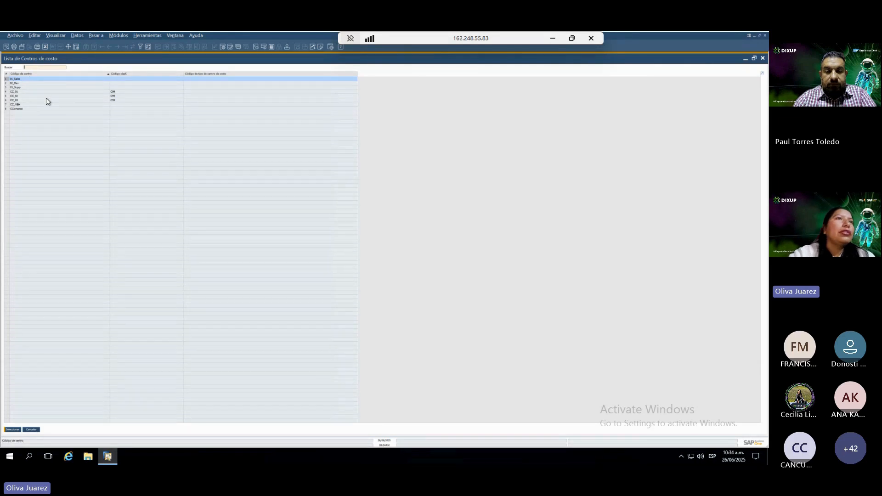
pyautogui.doubleClick(30, 79)
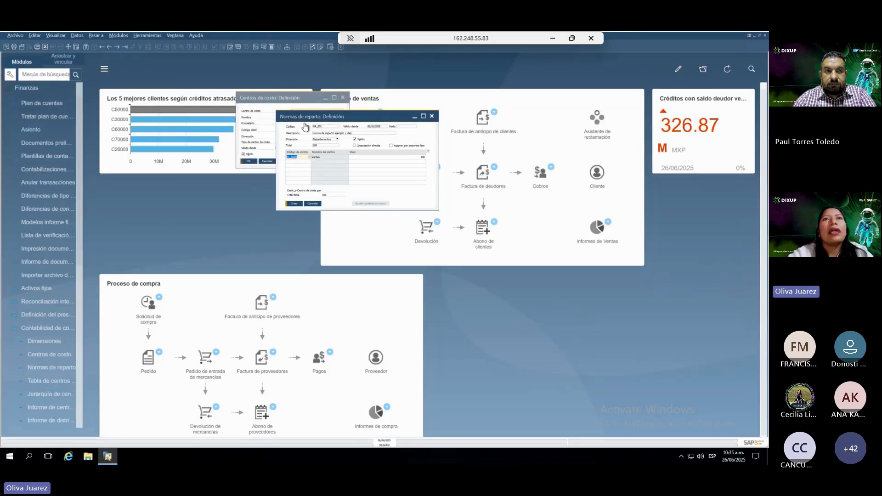
pyautogui.click(309, 161)
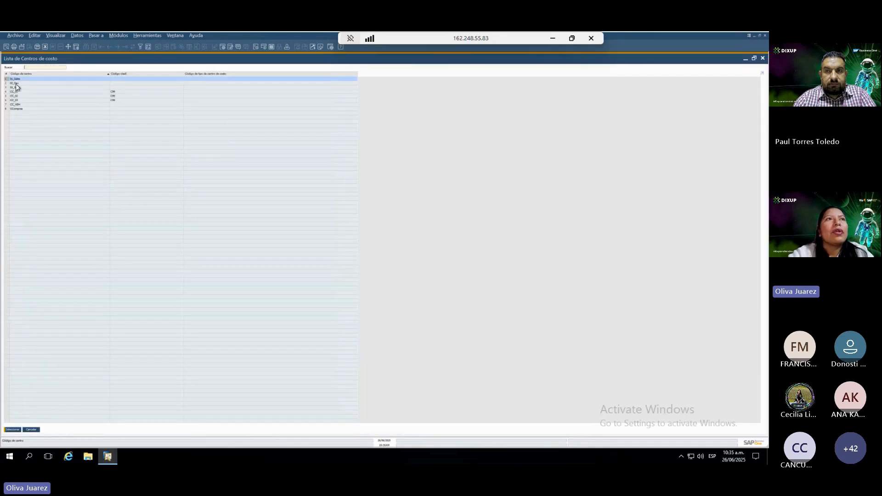
pyautogui.click(16, 83)
pyautogui.press('Return')
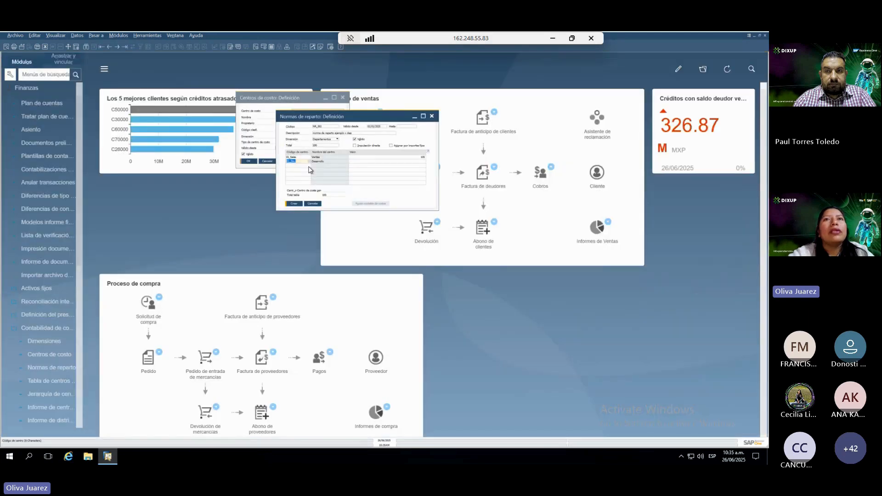
# Step: Add the Soporte and CCompras cost centres to the next two rows of the distribution rule
pyautogui.click(309, 166)
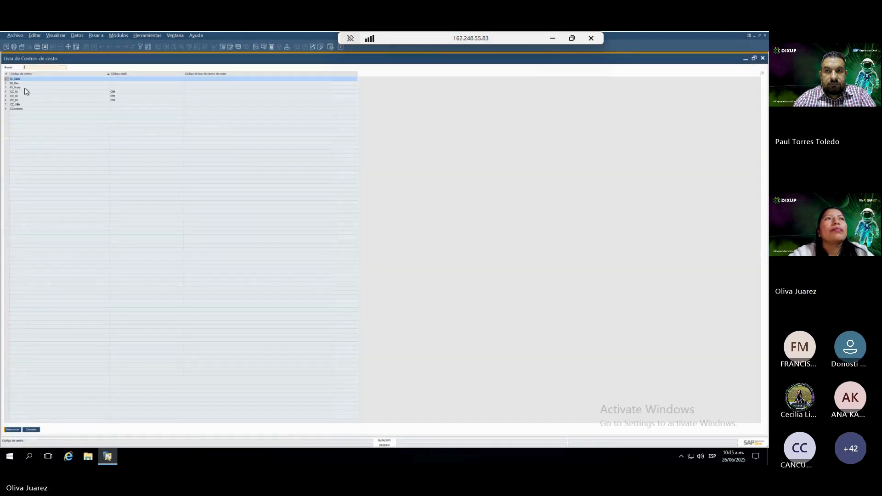
pyautogui.doubleClick(25, 87)
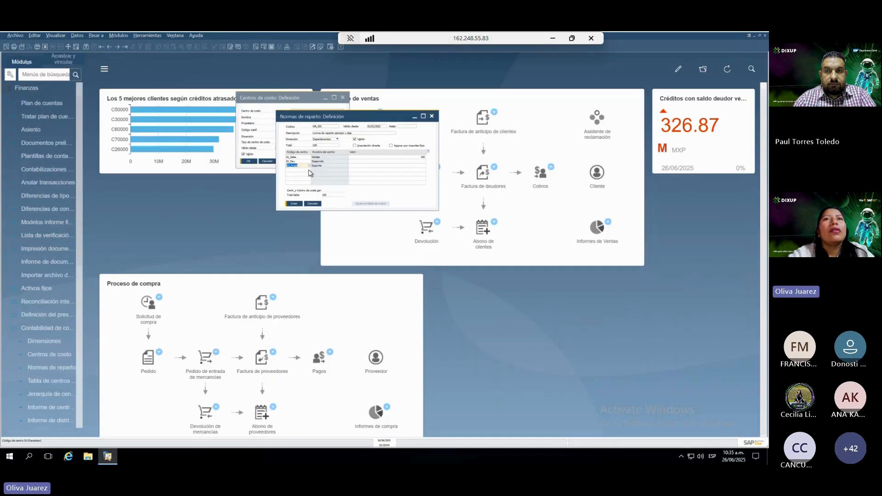
pyautogui.click(308, 170)
pyautogui.click(309, 170)
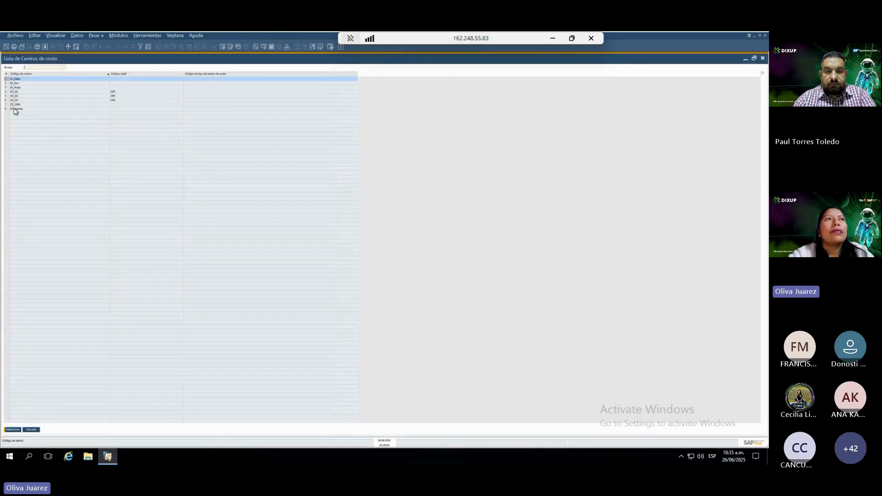
pyautogui.doubleClick(14, 110)
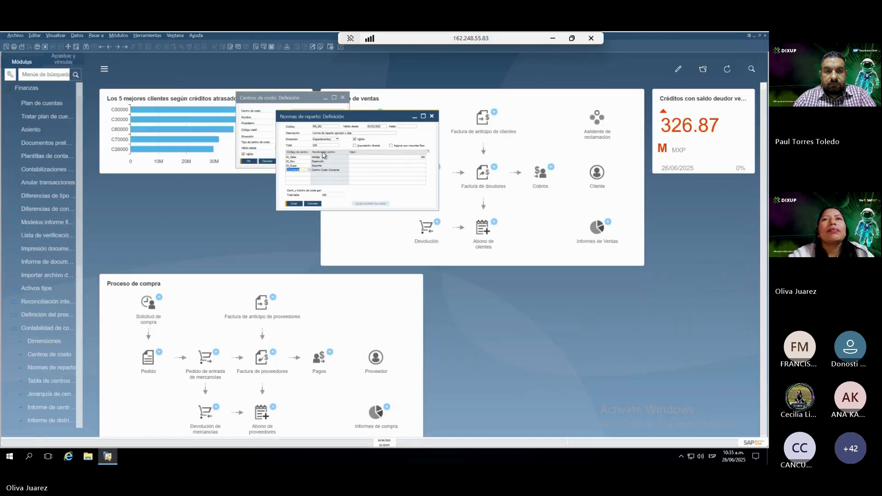
# Step: Split the distribution rule's total of 100 among Ventas, Desarrollo, Soporte and CCompras, giving CCompras a value of 40
pyautogui.click(380, 157)
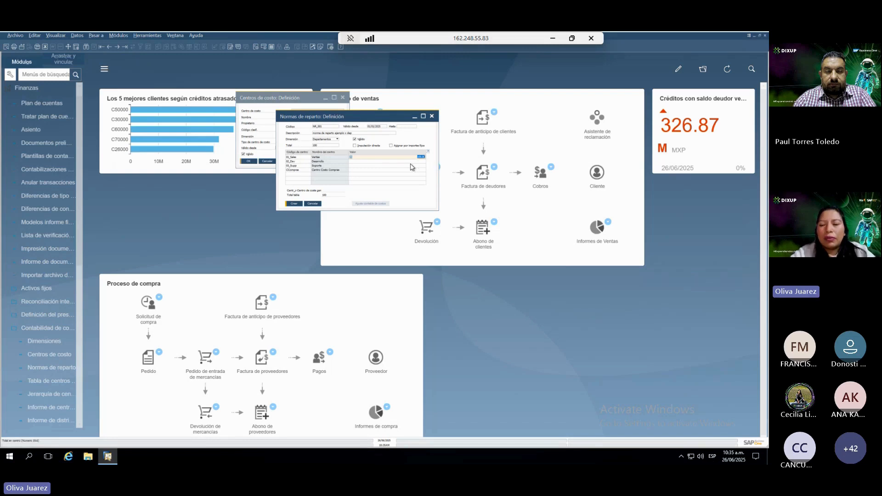
pyautogui.write('25')
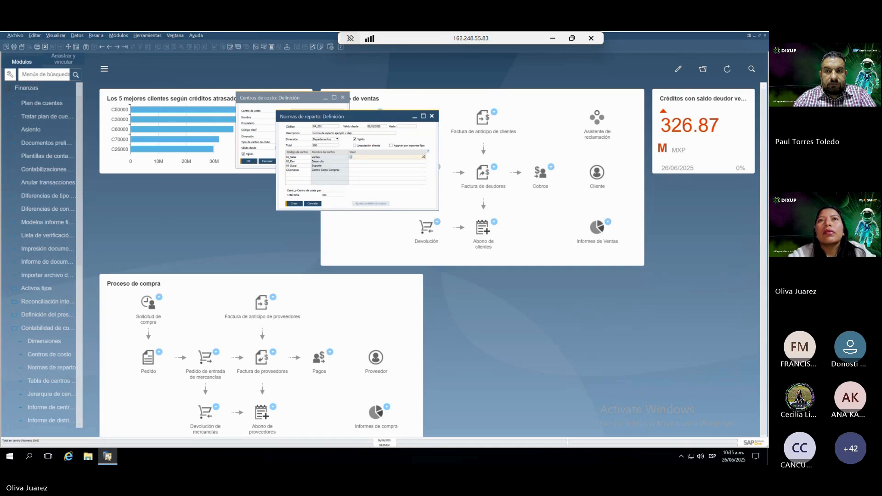
pyautogui.click(396, 161)
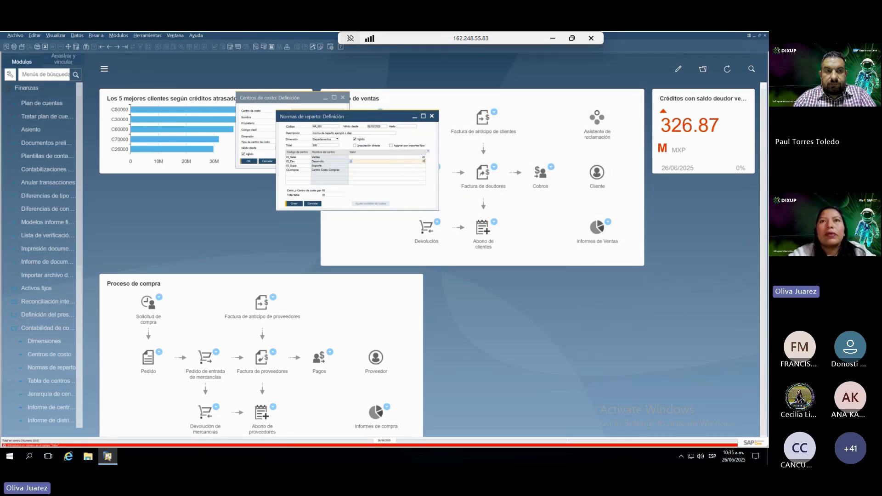
pyautogui.click(396, 166)
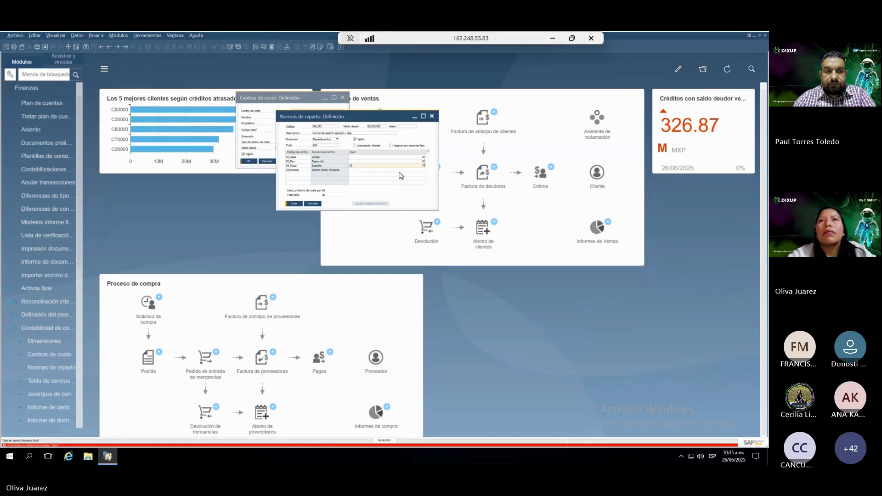
pyautogui.click(400, 175)
pyautogui.click(392, 169)
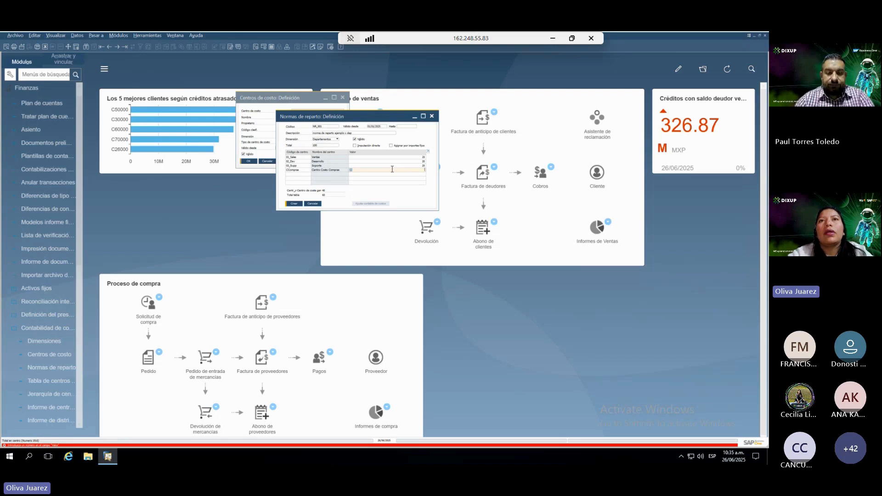
pyautogui.write('40')
pyautogui.click(397, 167)
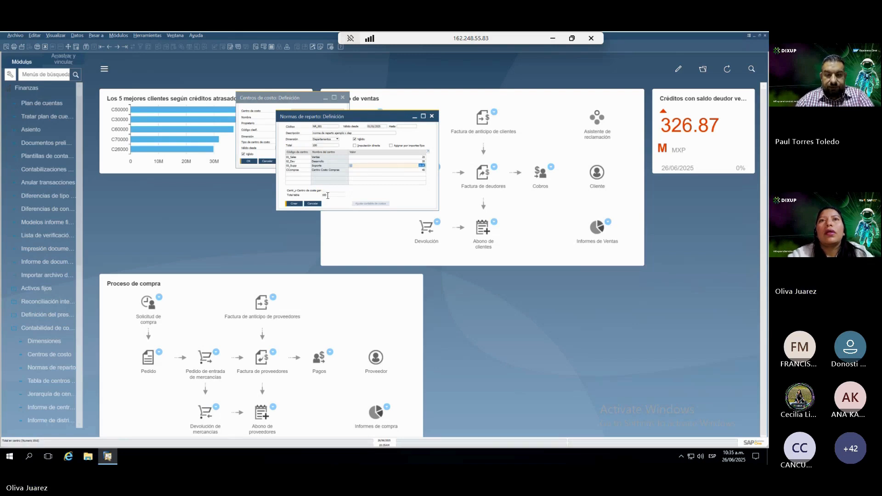
# Step: Create the distribution rule and close both the distribution rule and cost centre definition windows
pyautogui.click(290, 205)
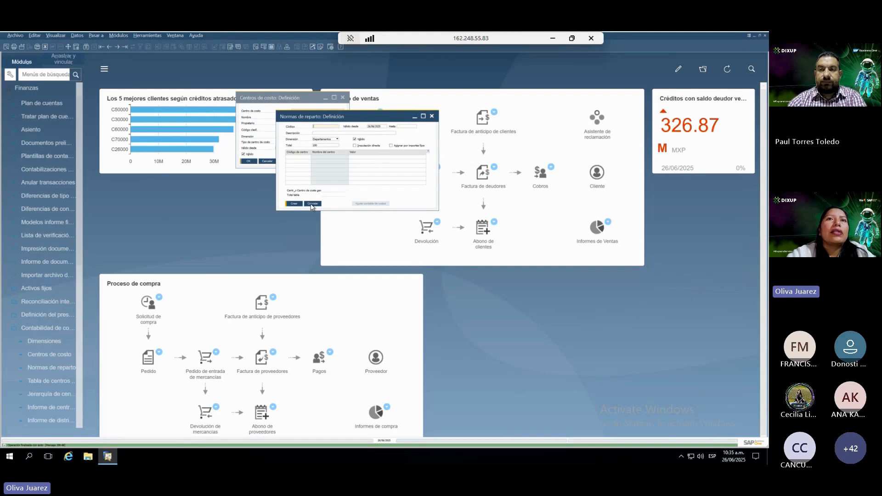
pyautogui.click(312, 205)
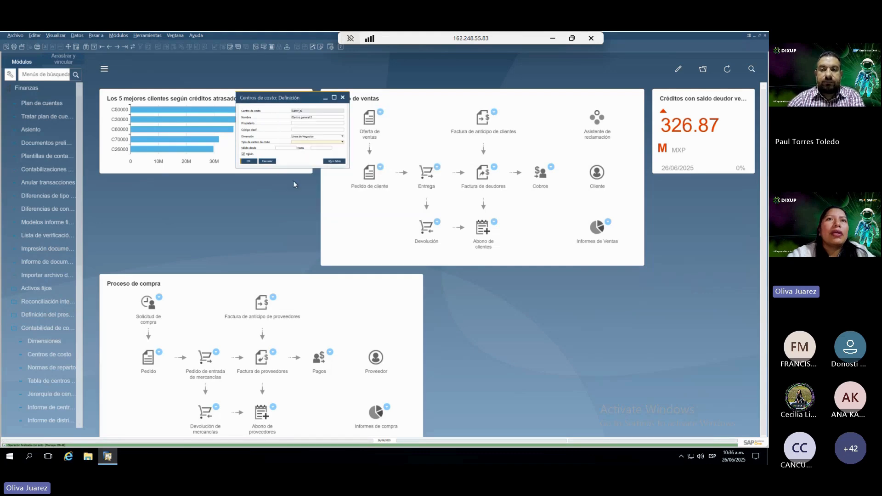
pyautogui.click(267, 162)
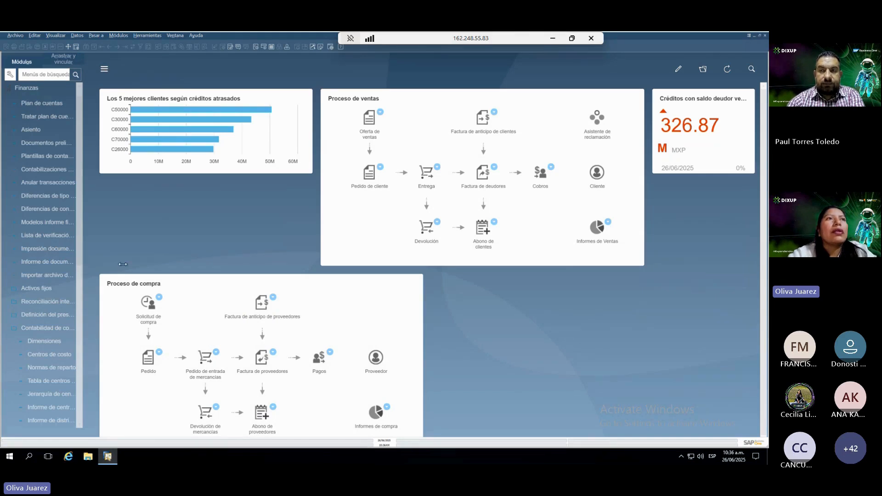
# Step: Open a new supplier invoice (Factura de proveedores) from the Compras - Proveedores module
pyautogui.click(23, 90)
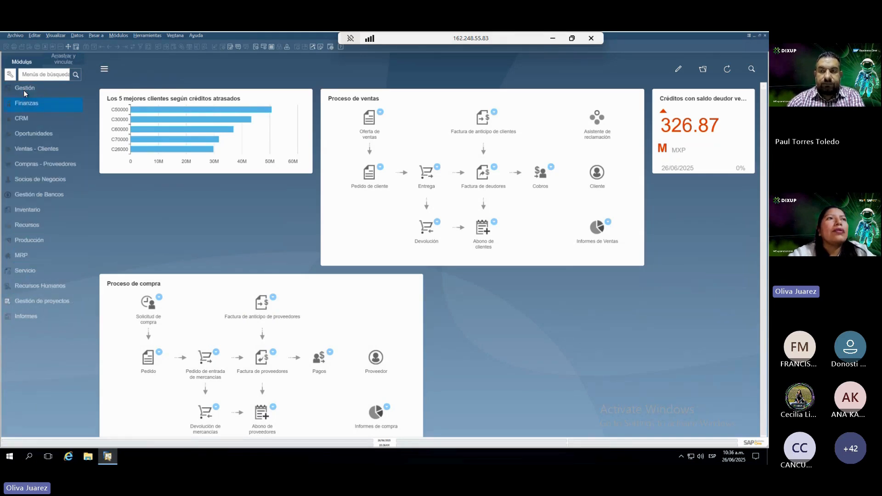
pyautogui.click(39, 164)
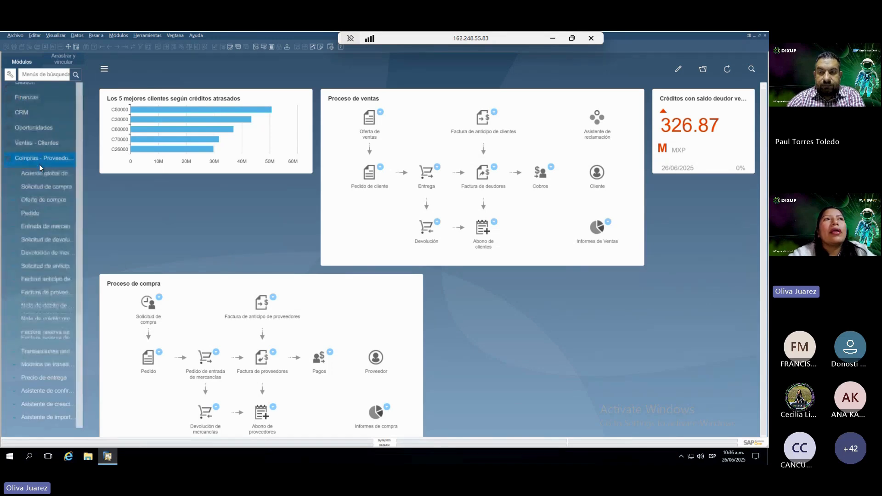
pyautogui.scroll(-2, 39, 164)
pyautogui.click(57, 230)
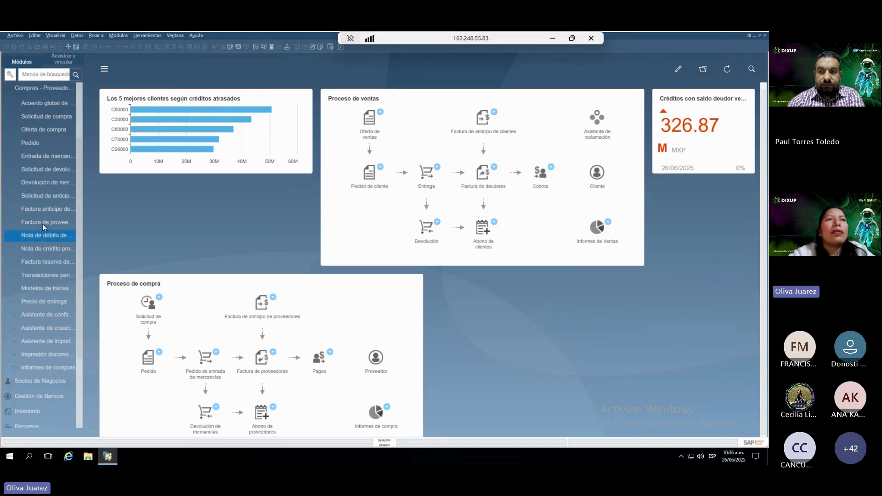
pyautogui.click(42, 225)
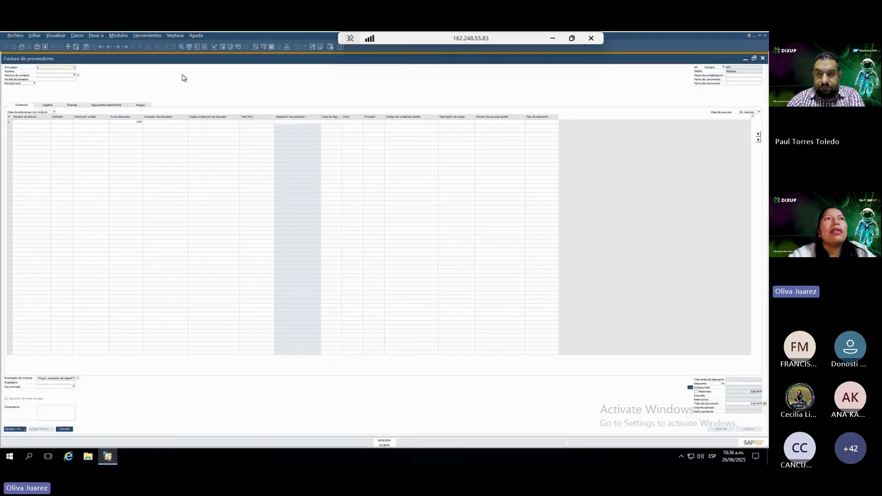
# Step: Find the Lumen supplier by filtering for "v", assign it to the invoice, and fill the posting date with 26/06/2025
pyautogui.press('Tab')
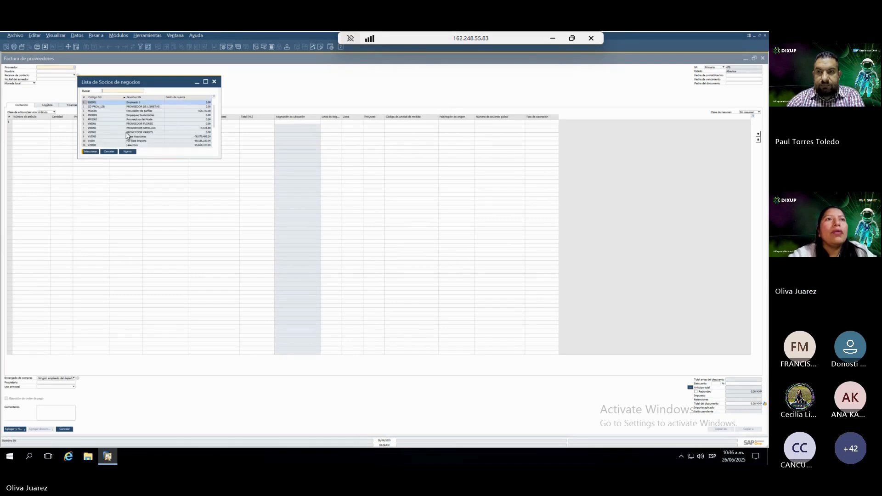
pyautogui.write('p')
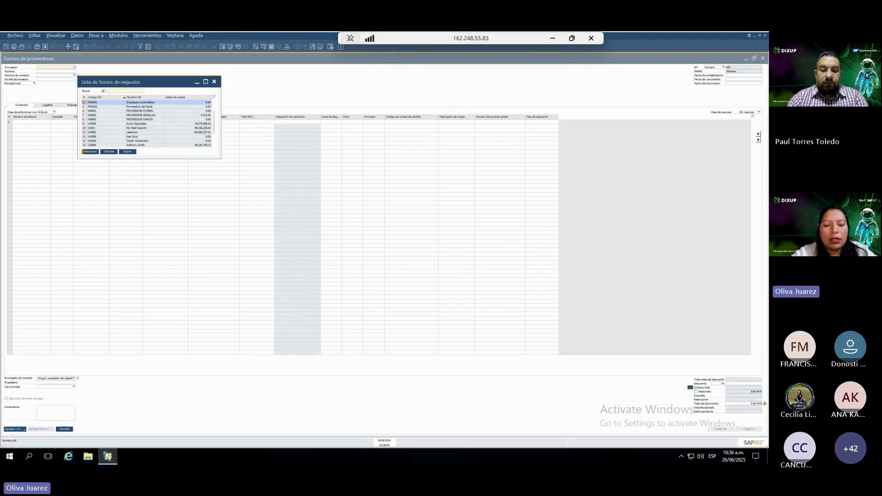
pyautogui.press('BackSpace')
pyautogui.write('v')
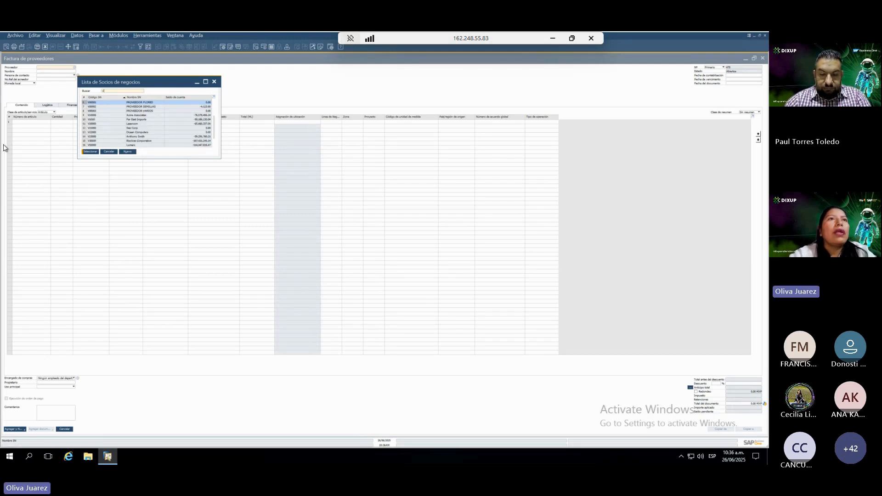
pyautogui.click(147, 145)
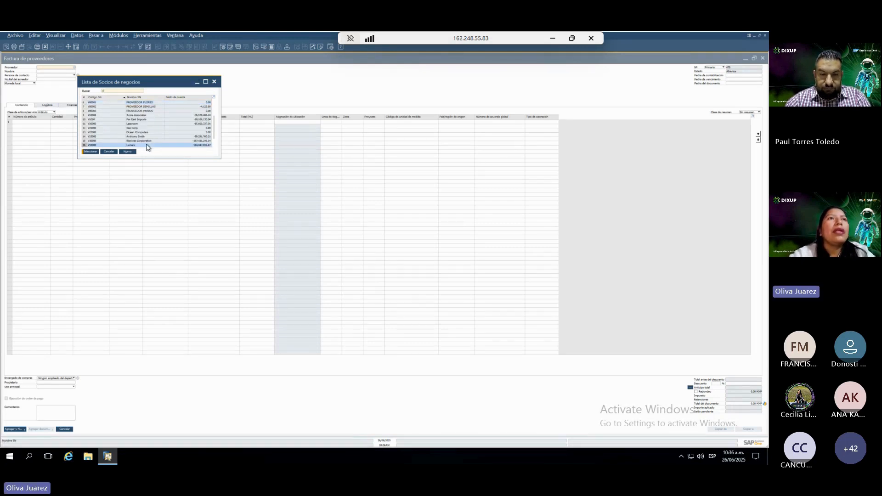
pyautogui.press('Return')
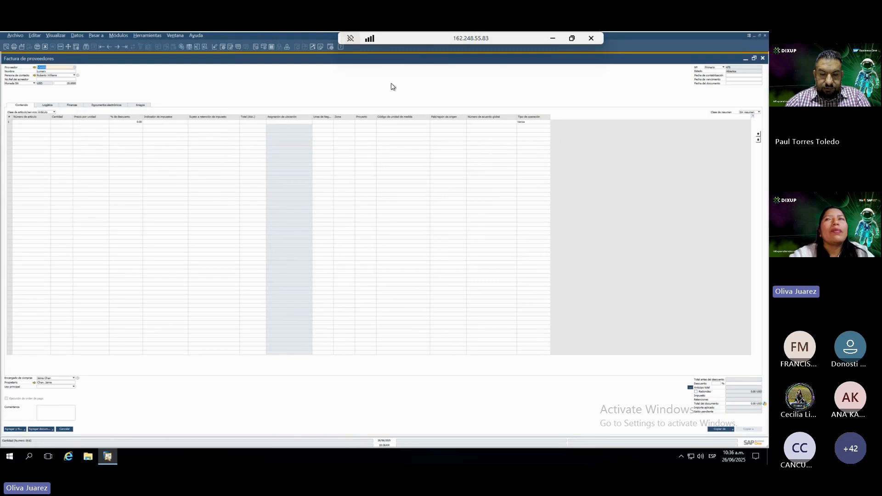
pyautogui.click(740, 76)
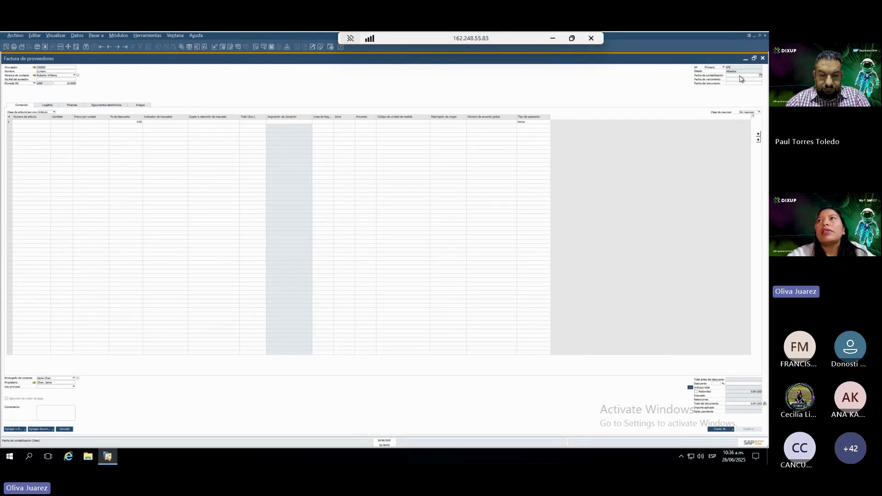
pyautogui.press('Tab')
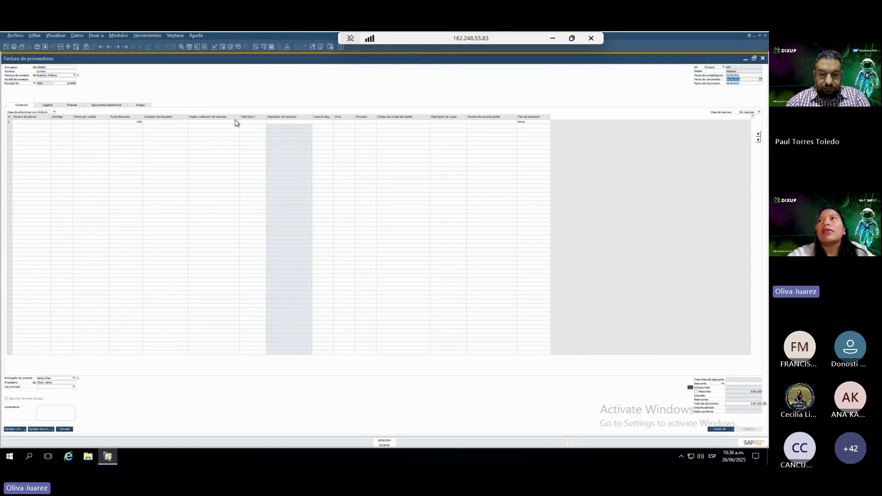
# Step: Add the Printer Label item to the first line of the supplier invoice
pyautogui.click(43, 123)
pyautogui.press('Tab')
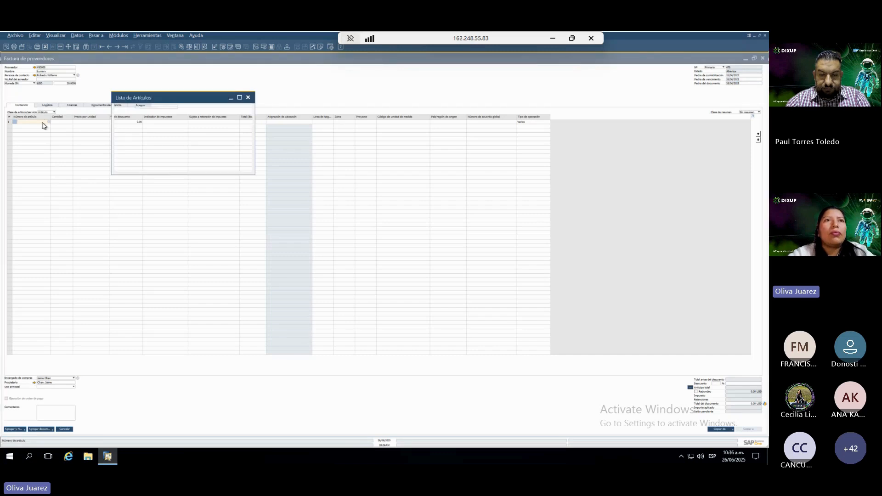
pyautogui.click(169, 145)
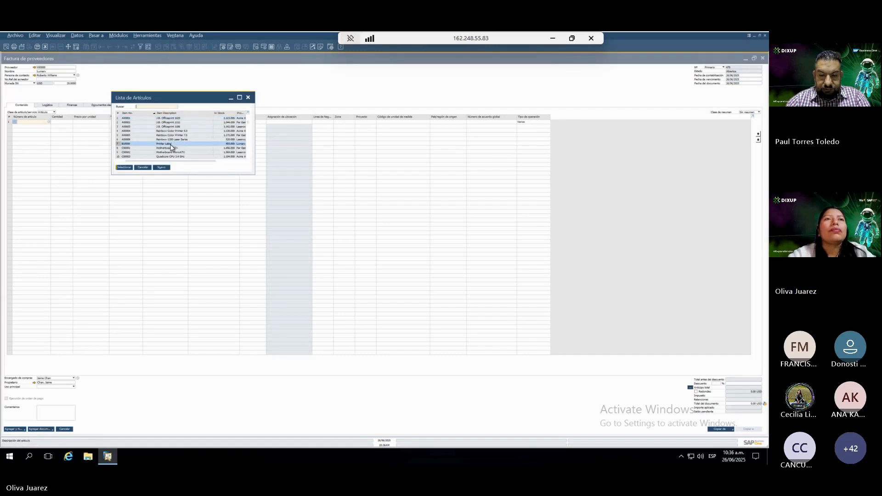
pyautogui.doubleClick(170, 145)
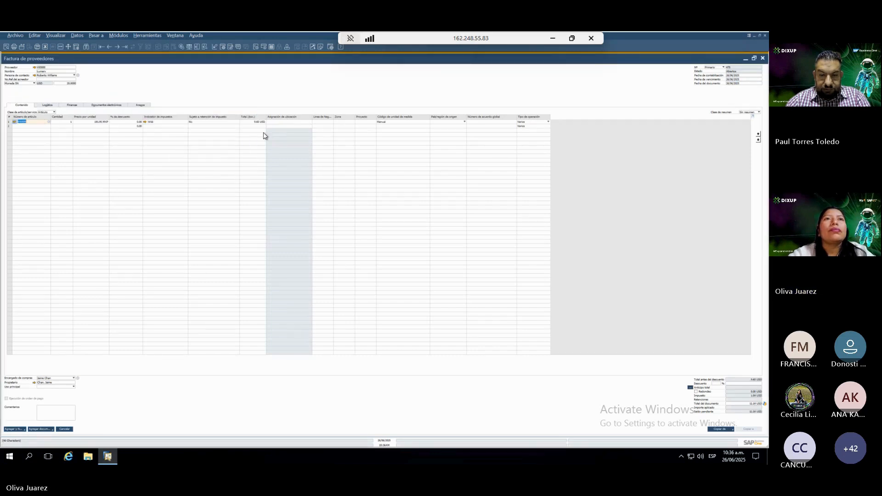
# Step: Make the Departamentos column visible in the invoice's line table through the form settings
pyautogui.click(325, 122)
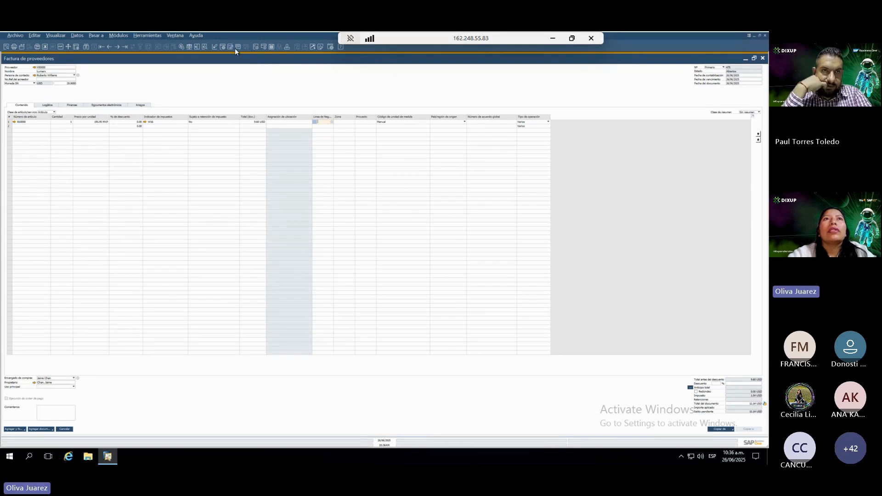
pyautogui.click(223, 48)
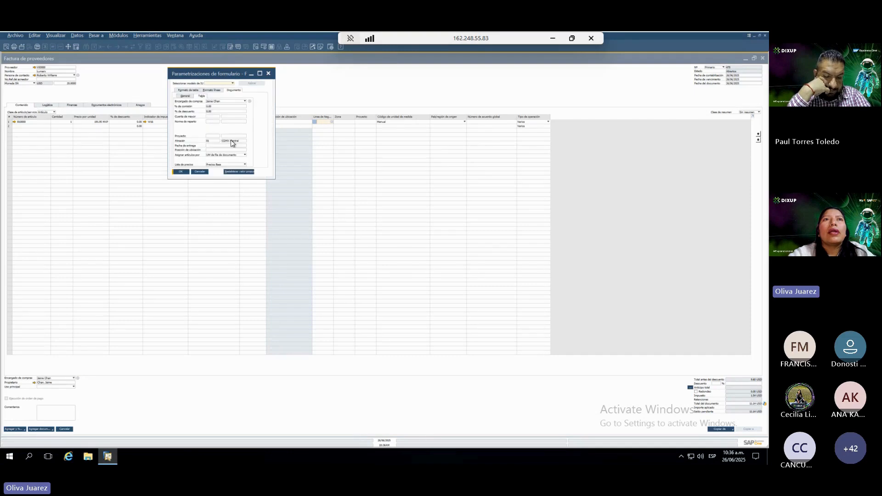
pyautogui.click(188, 90)
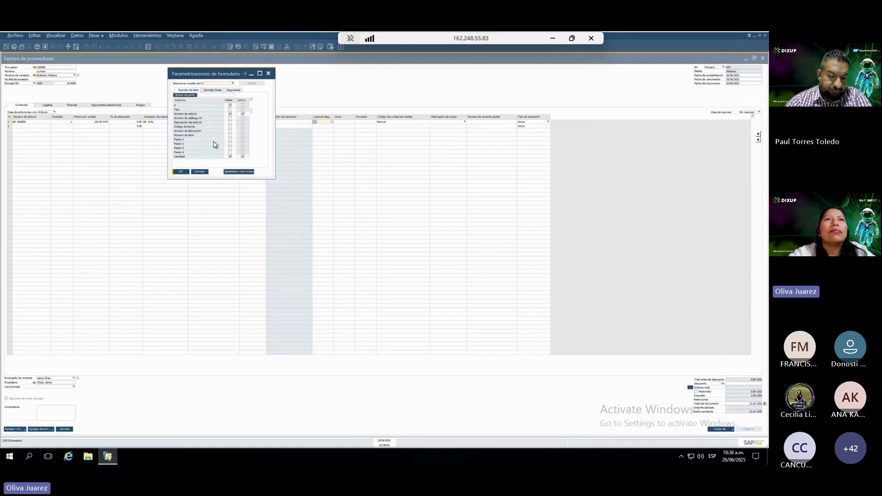
pyautogui.scroll(-4, 213, 144)
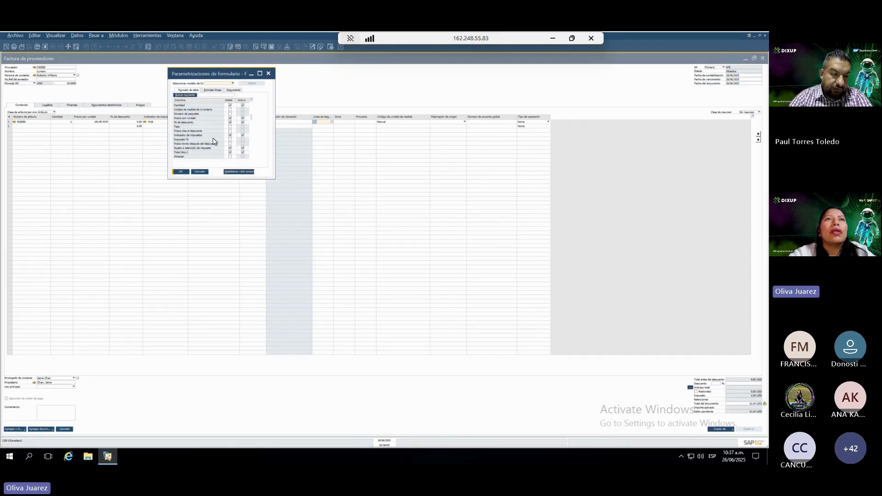
pyautogui.scroll(-2, 213, 141)
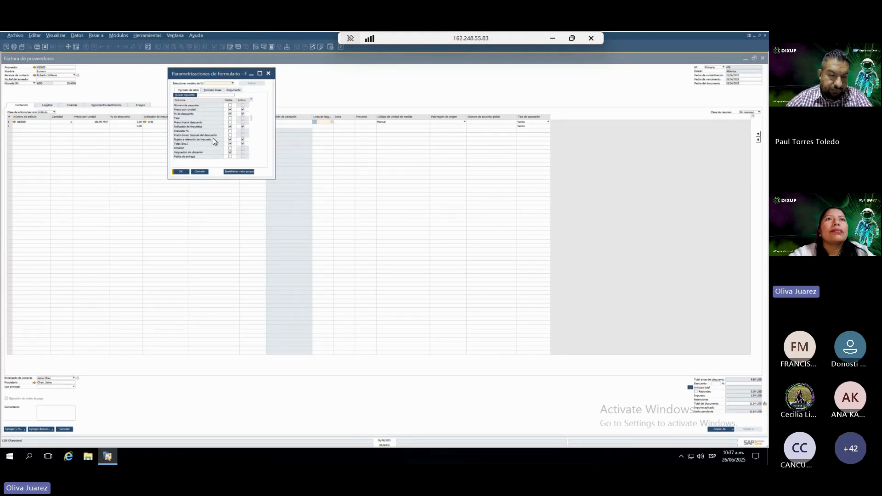
pyautogui.scroll(-4, 213, 141)
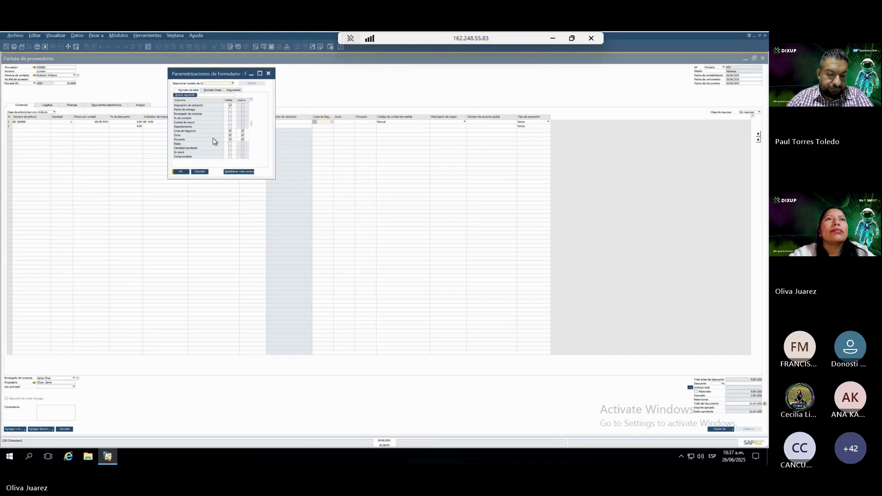
pyautogui.click(230, 126)
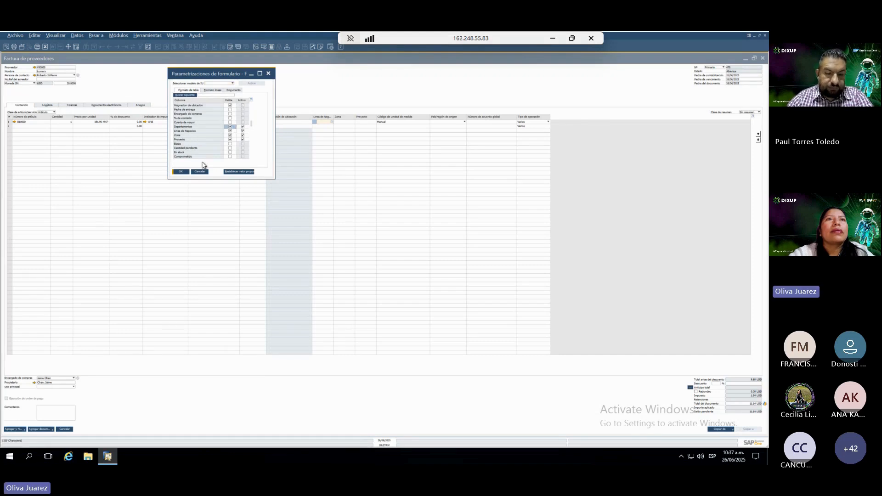
pyautogui.click(181, 172)
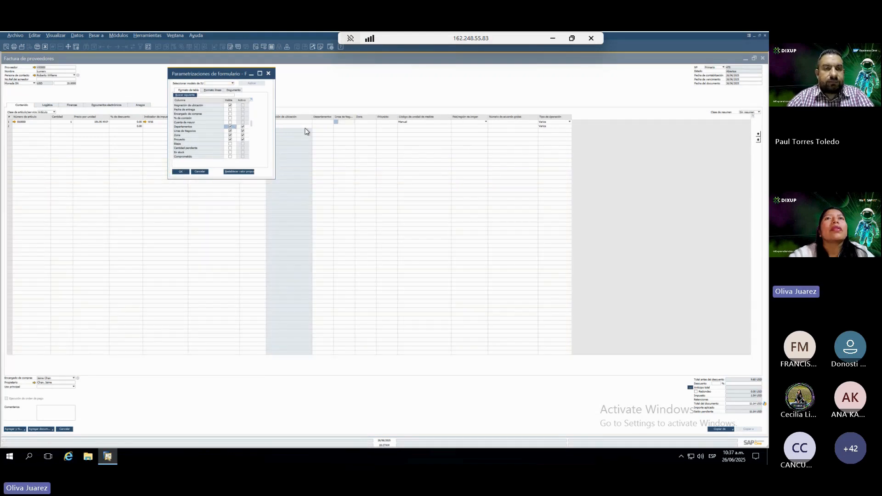
# Step: Assign the "norma de reparto ejemplo x dep" distribution rule to the Printer Label line's Departamentos field
pyautogui.click(330, 122)
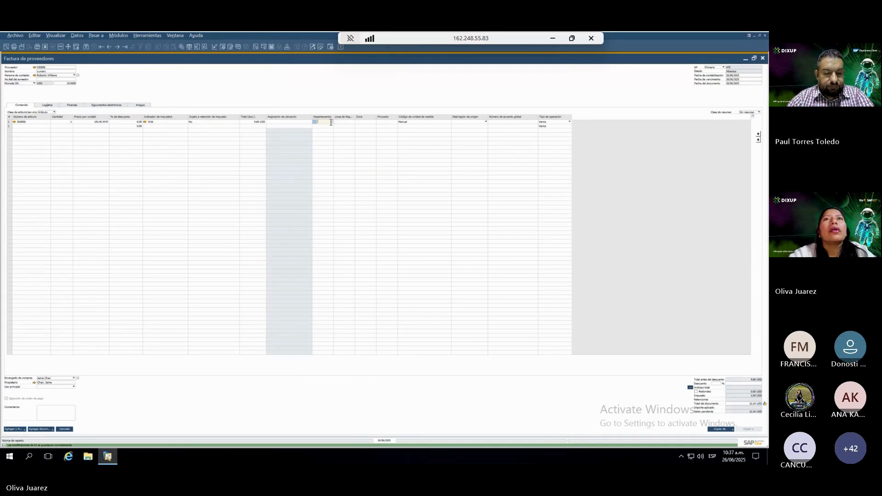
pyautogui.click(332, 123)
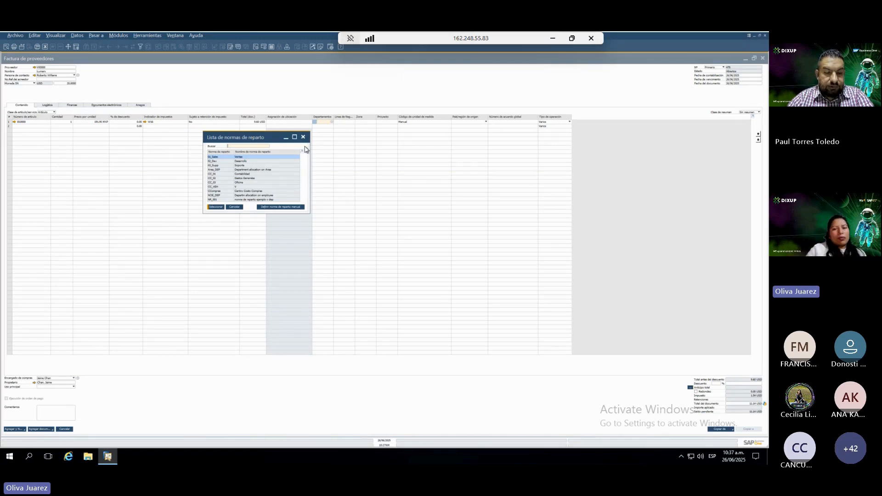
pyautogui.click(248, 200)
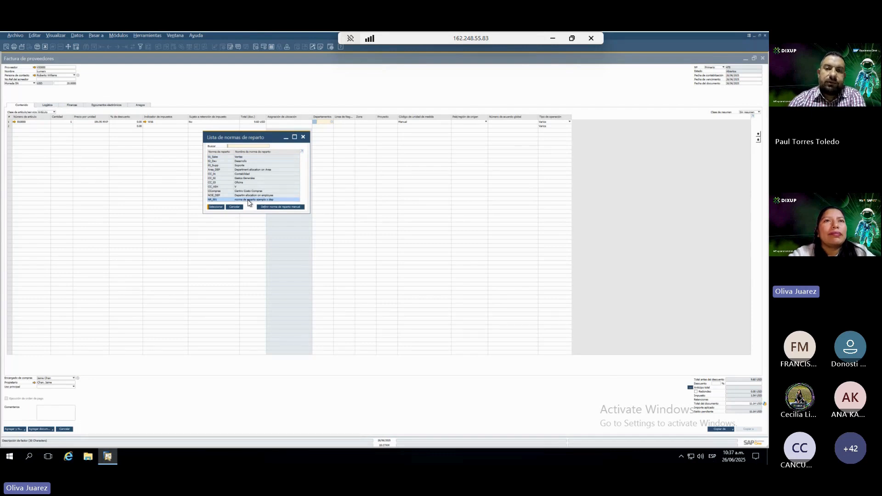
pyautogui.doubleClick(248, 200)
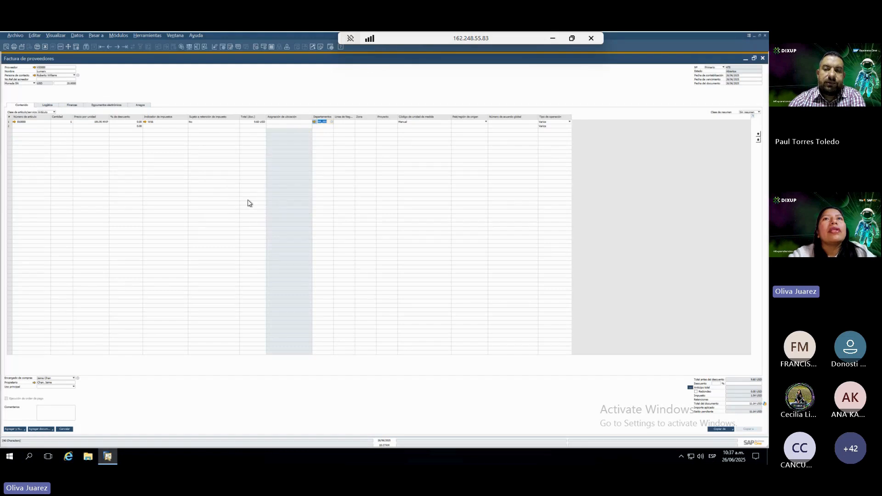
# Step: Review the definition of the distribution rule assigned to the Printer Label line's Departamentos field, leaving it unchanged
pyautogui.click(344, 122)
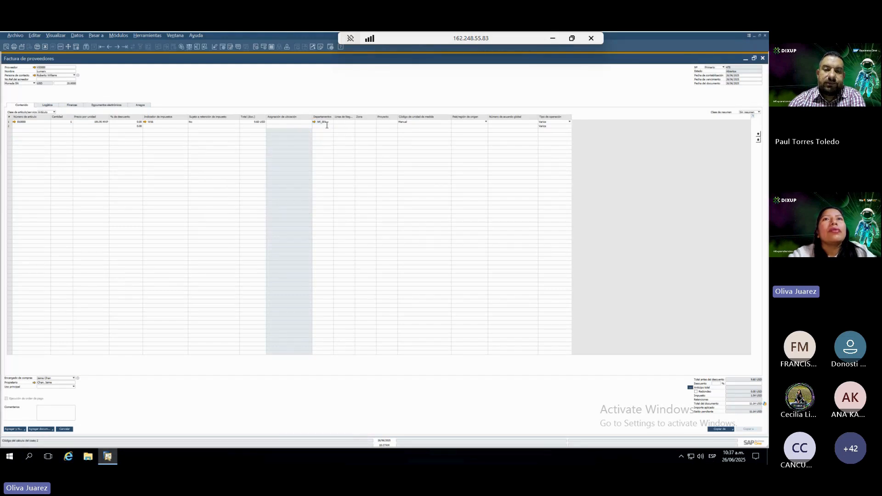
pyautogui.click(316, 122)
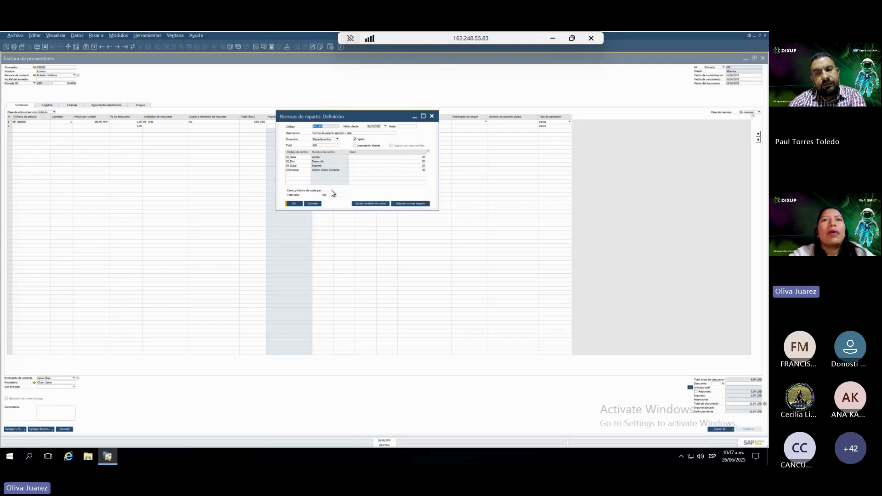
pyautogui.click(314, 204)
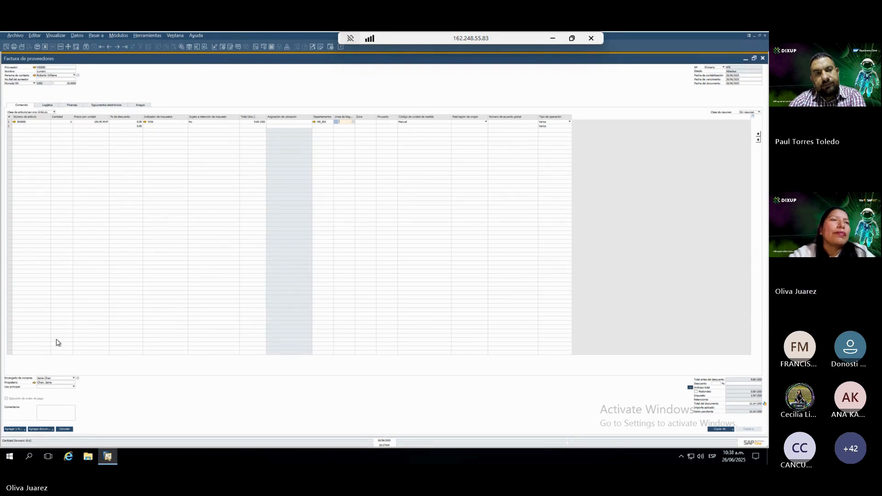
# Step: Set the Printer Label line's quantity to 100 on the supplier invoice
pyautogui.click(84, 124)
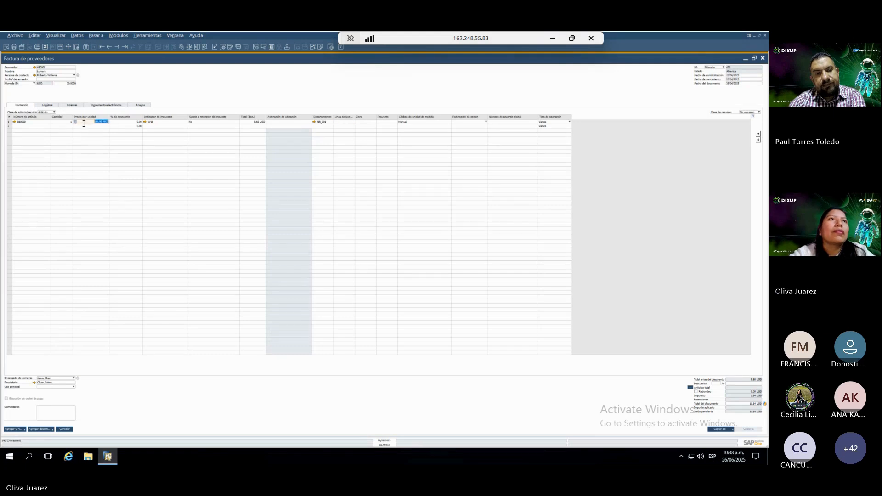
pyautogui.click(64, 122)
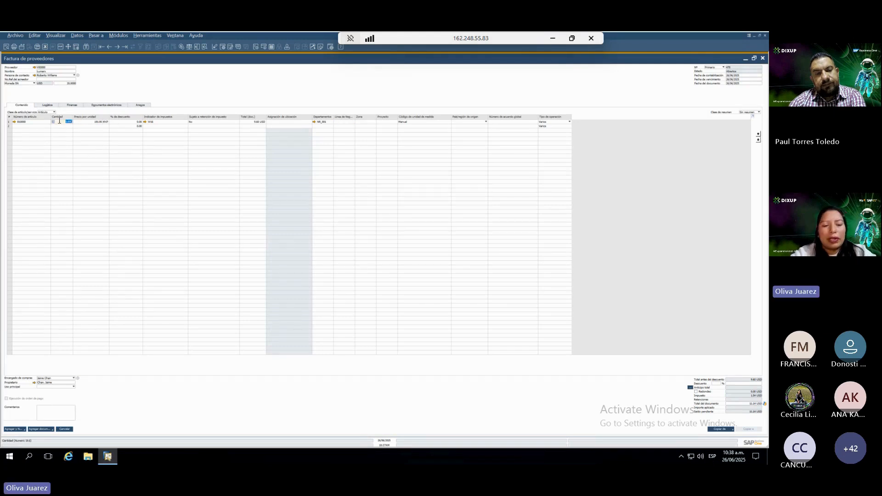
pyautogui.write('100')
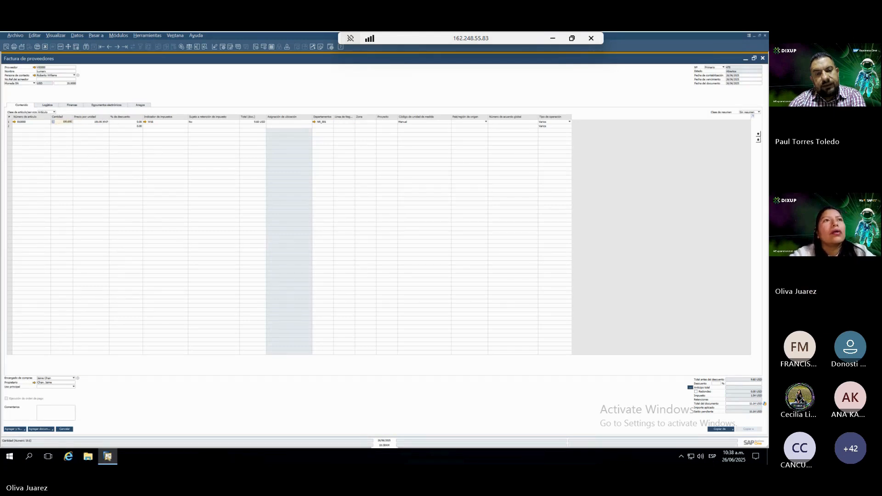
pyautogui.press('Tab')
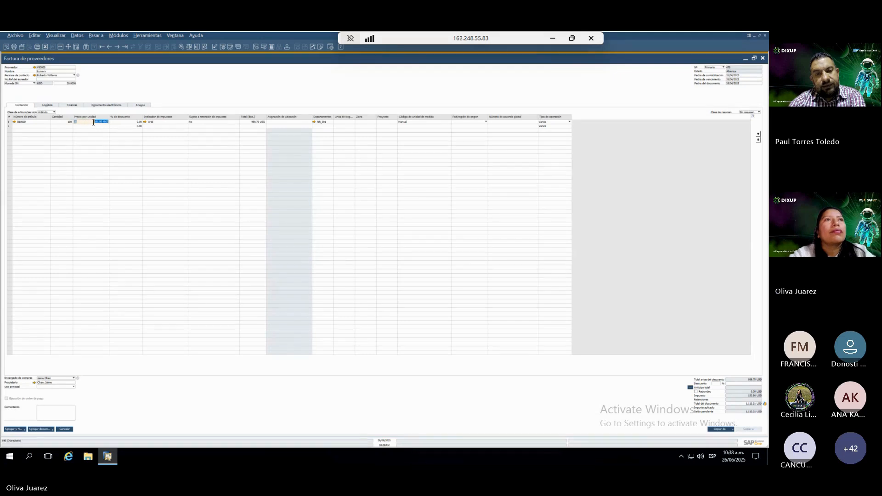
# Step: Submit the invoice without a prior goods receipt and define batch Lot10 for 100 units of Printer Label
pyautogui.click(17, 431)
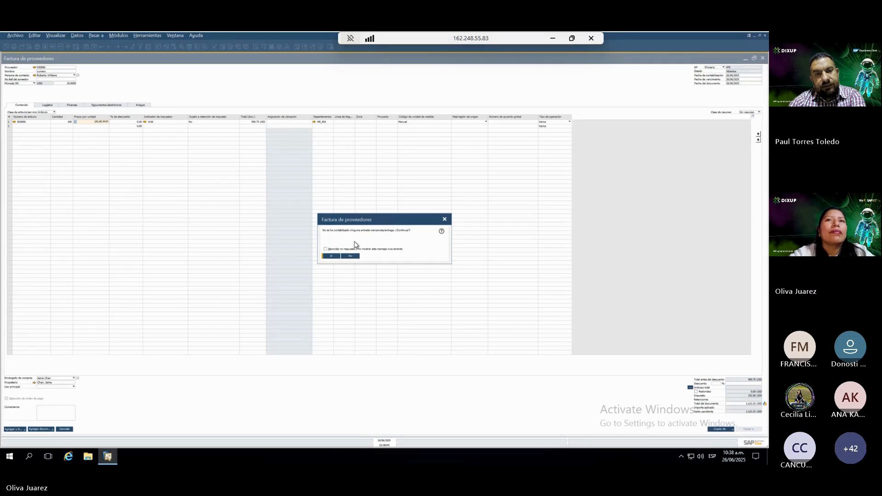
pyautogui.click(330, 257)
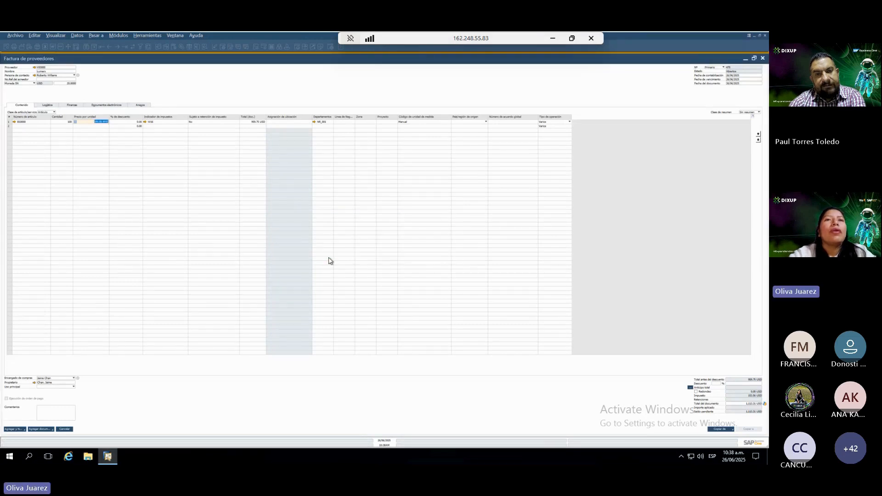
pyautogui.click(330, 250)
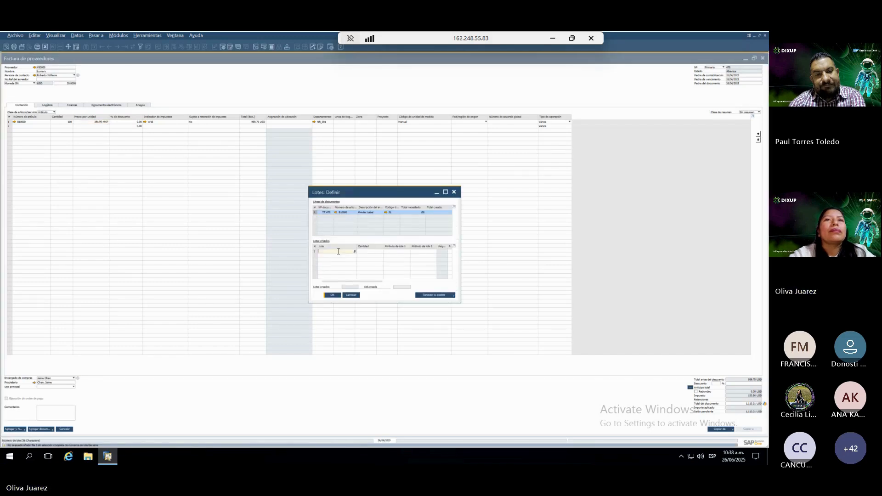
pyautogui.write('Lo')
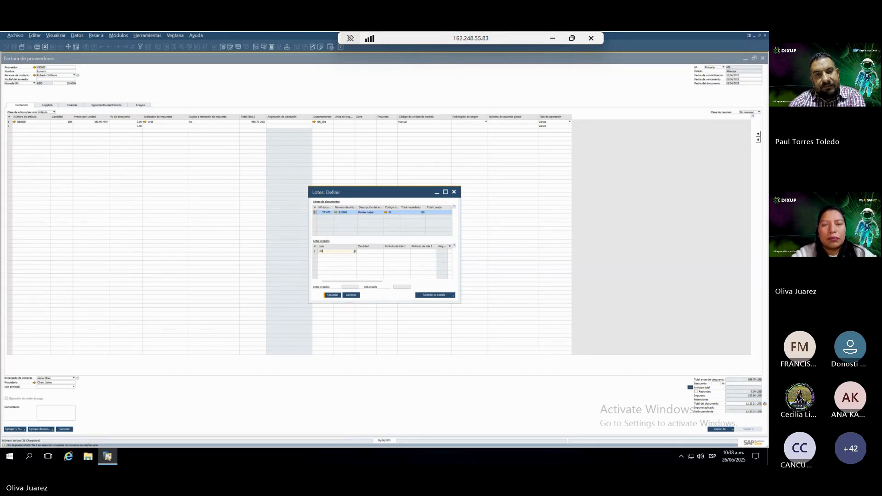
pyautogui.write('t10')
pyautogui.press('Tab')
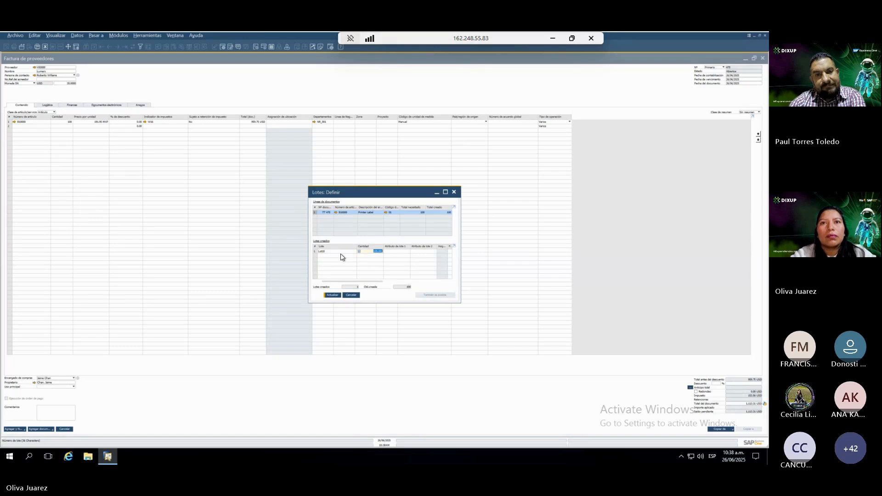
pyautogui.press('Tab')
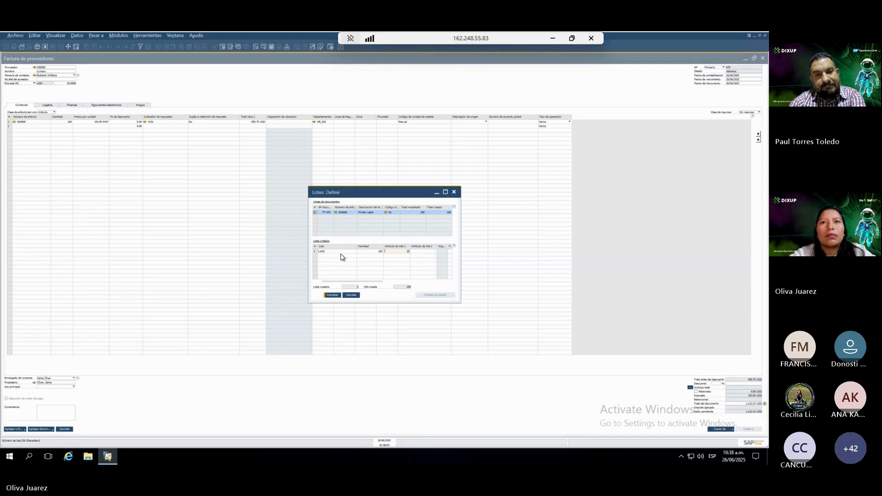
pyautogui.click(333, 296)
pyautogui.click(333, 296)
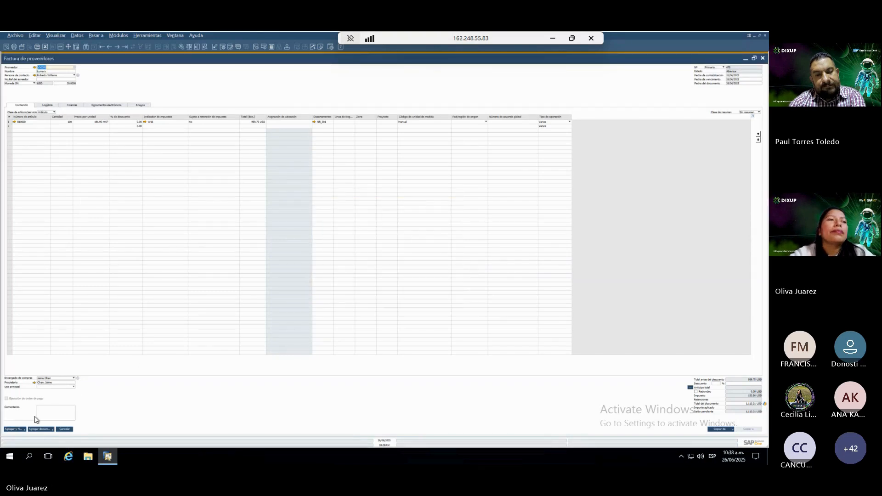
# Step: Post the supplier invoice without a prior goods receipt and open its journal entry from the finance details
pyautogui.click(12, 430)
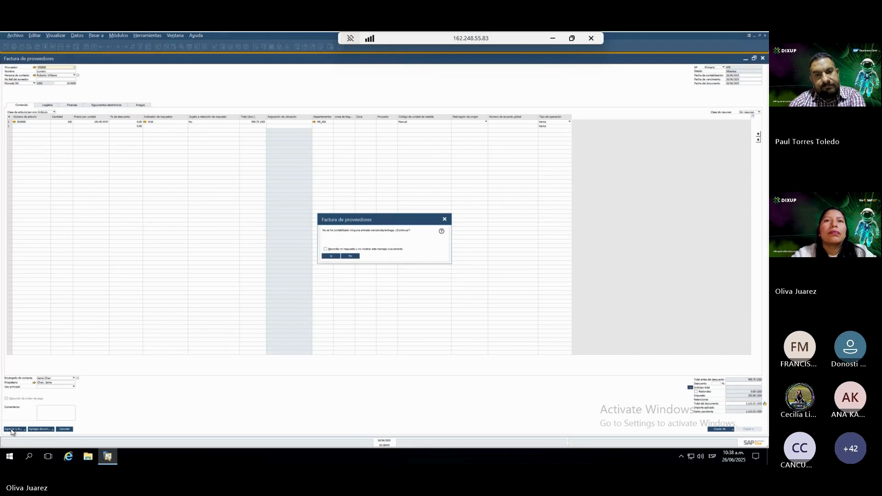
pyautogui.press('Return')
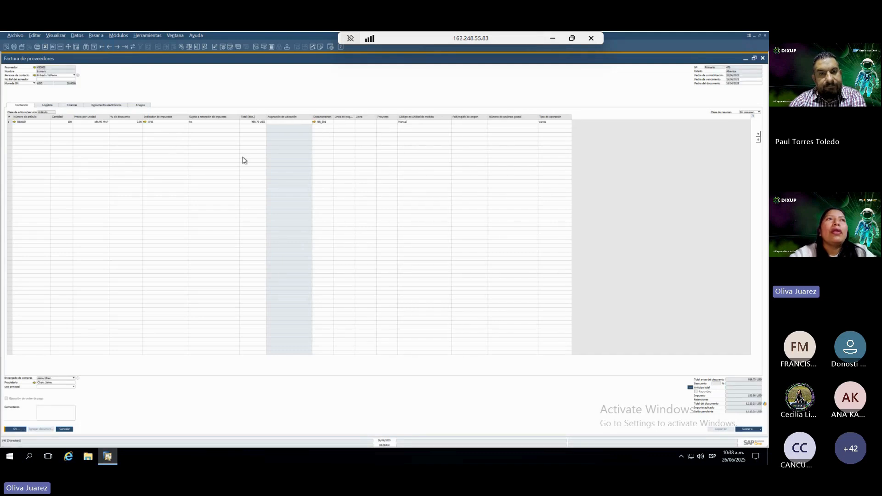
pyautogui.click(76, 106)
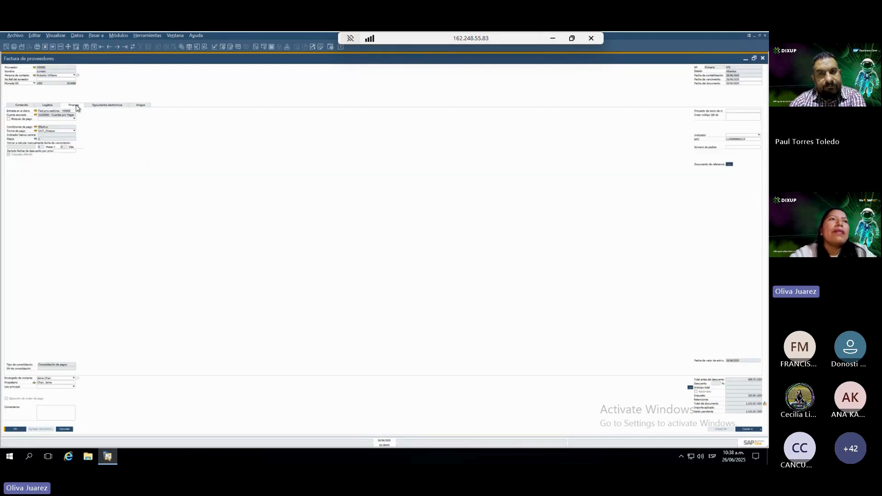
pyautogui.click(35, 113)
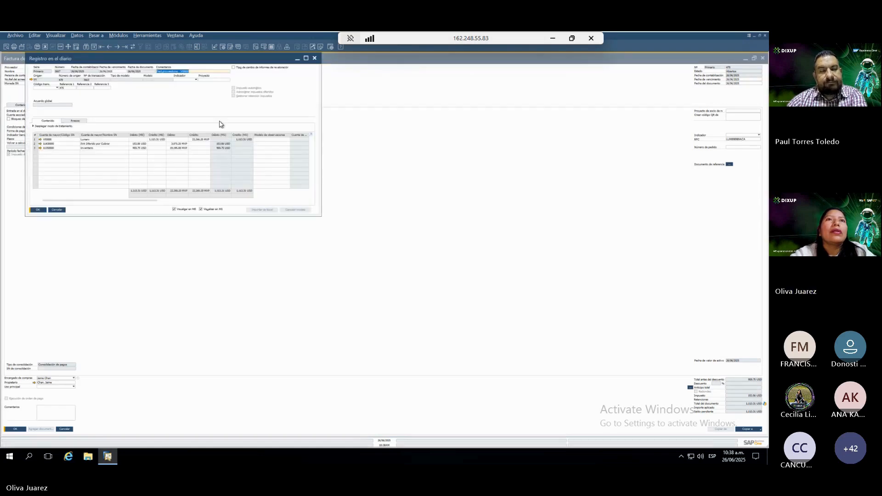
# Step: Enlarge the journal entry window and examine its line columns across to the Departamentos dimension
pyautogui.doubleClick(258, 59)
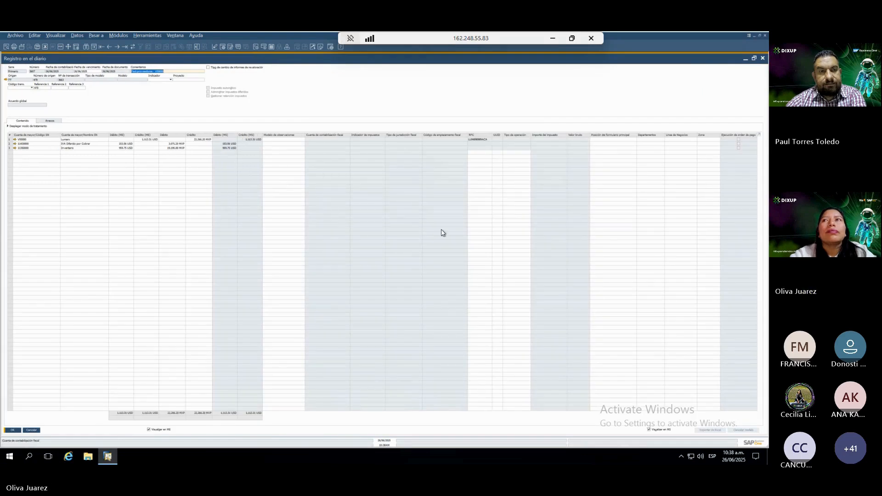
pyautogui.doubleClick(437, 56)
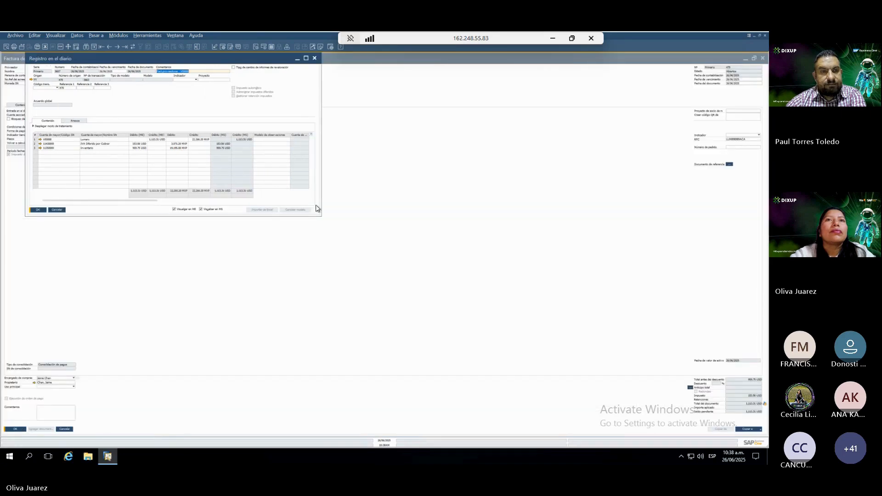
pyautogui.moveTo(320, 215); pyautogui.dragTo(563, 261)
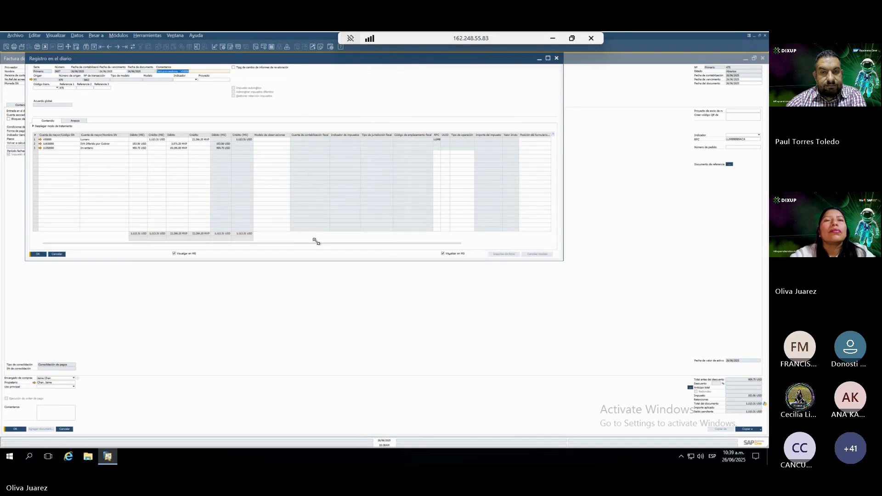
pyautogui.moveTo(289, 243); pyautogui.dragTo(395, 238)
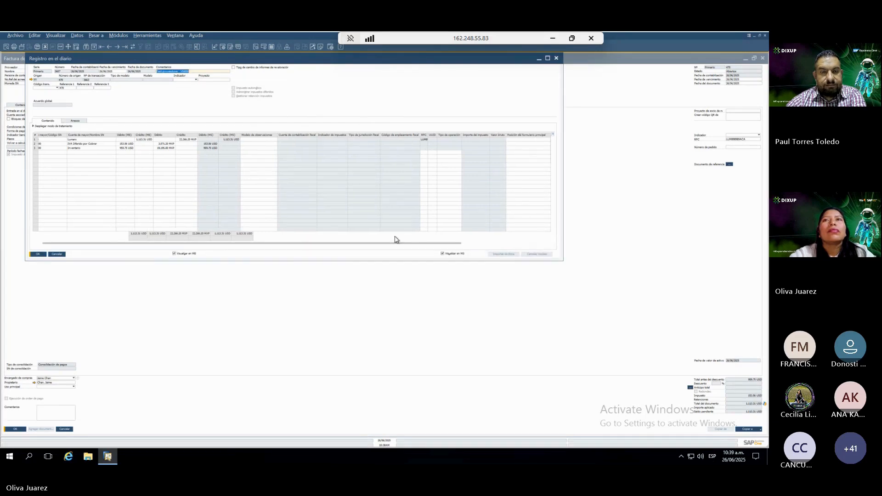
# Step: Check the journal entry's table format settings for the visible and active columns, including Departamentos, Línea de Negocios and Zona
pyautogui.click(224, 48)
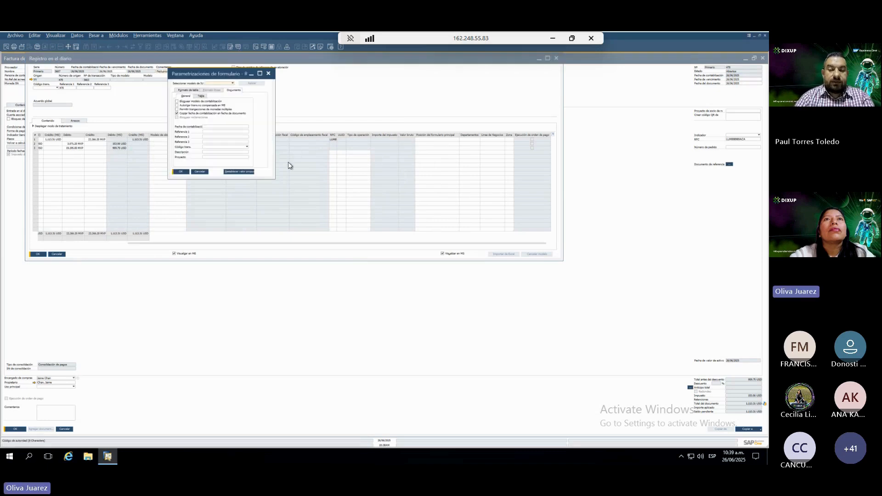
pyautogui.click(188, 88)
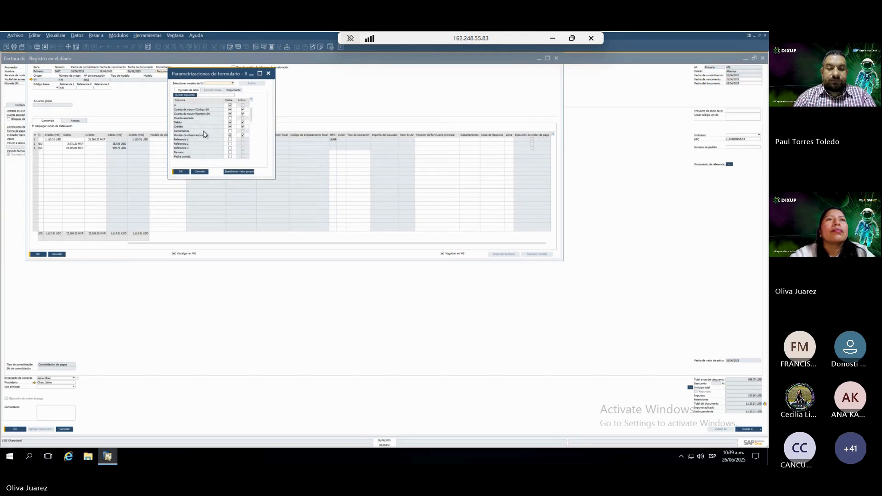
pyautogui.scroll(-4, 203, 134)
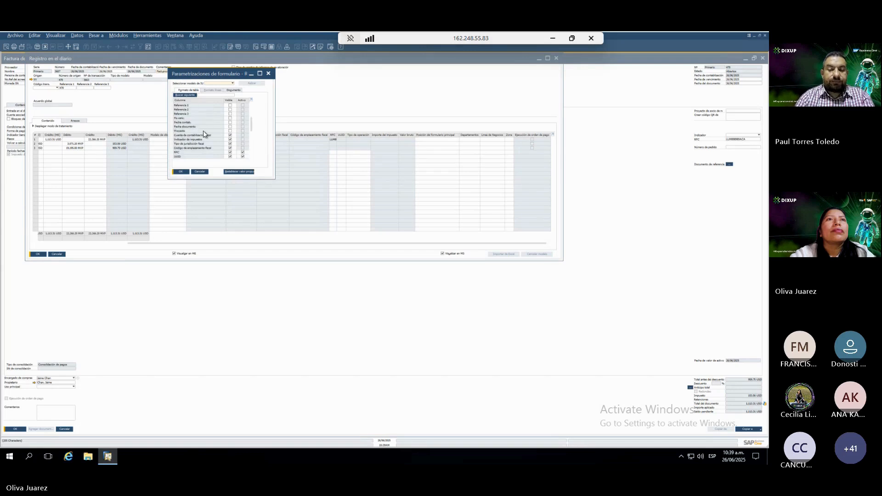
pyautogui.scroll(1, 203, 130)
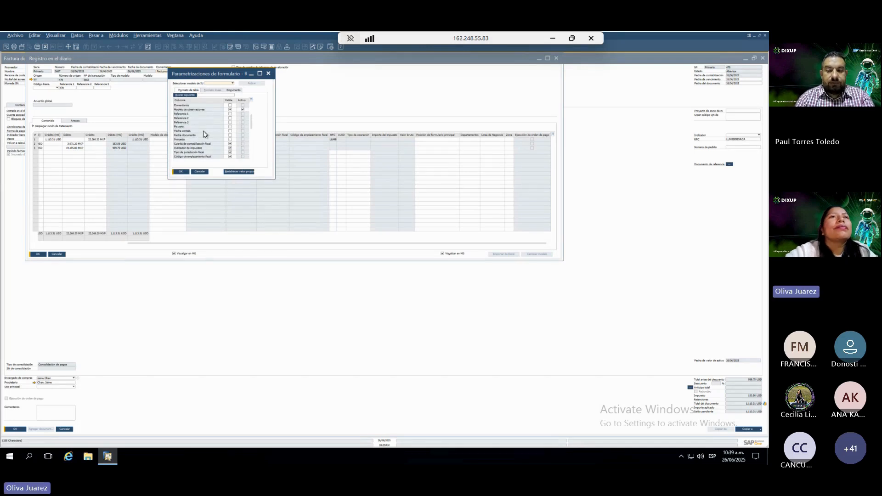
pyautogui.scroll(-3, 203, 130)
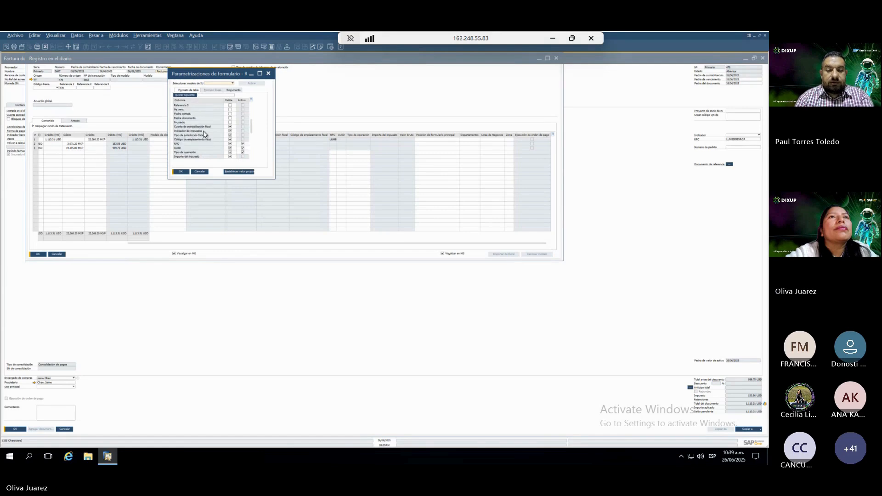
pyautogui.scroll(-5, 203, 131)
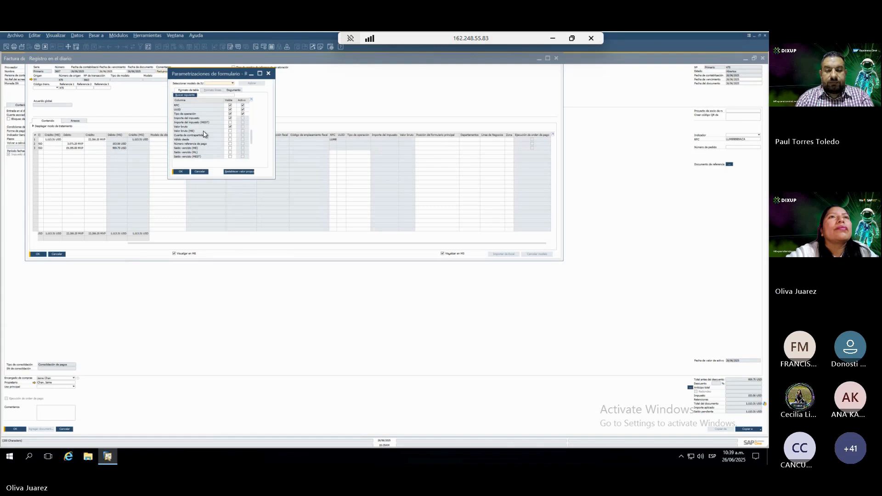
pyautogui.scroll(-2, 203, 131)
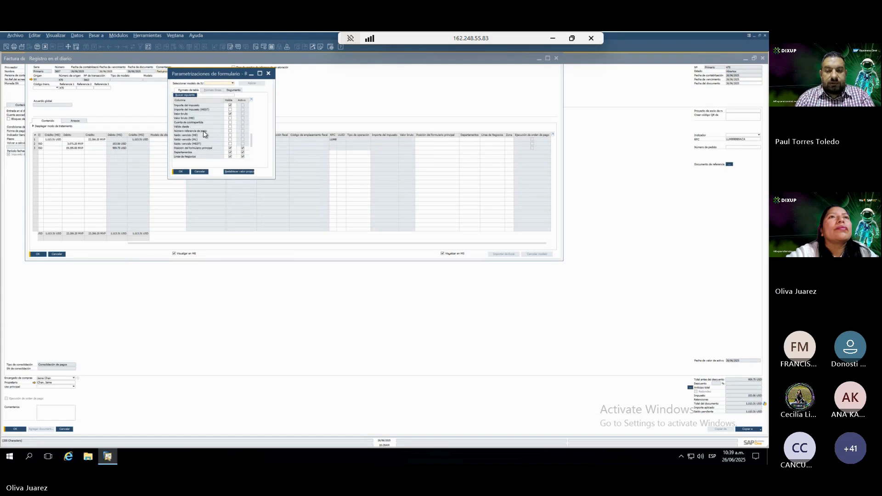
pyautogui.scroll(-3, 203, 131)
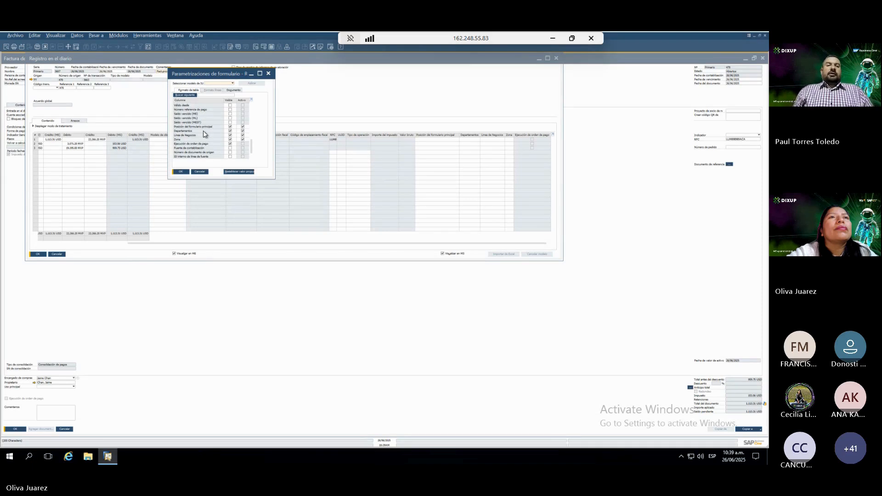
pyautogui.scroll(-1, 203, 133)
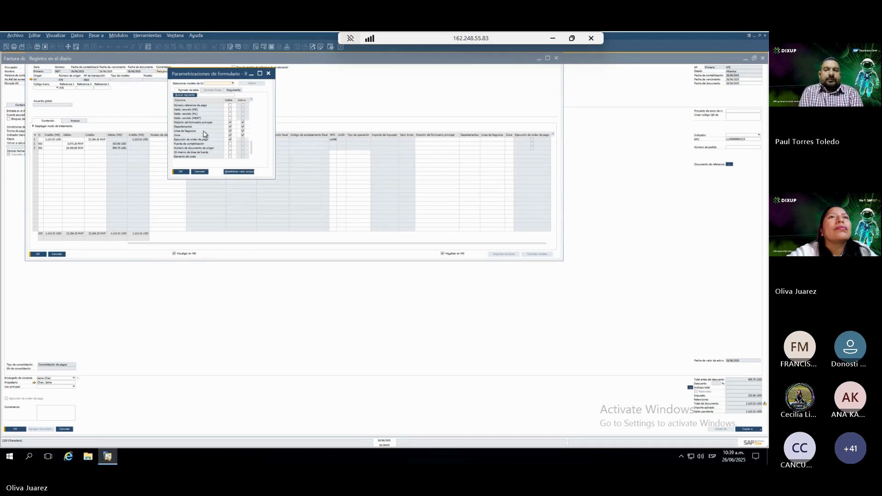
pyautogui.click(179, 173)
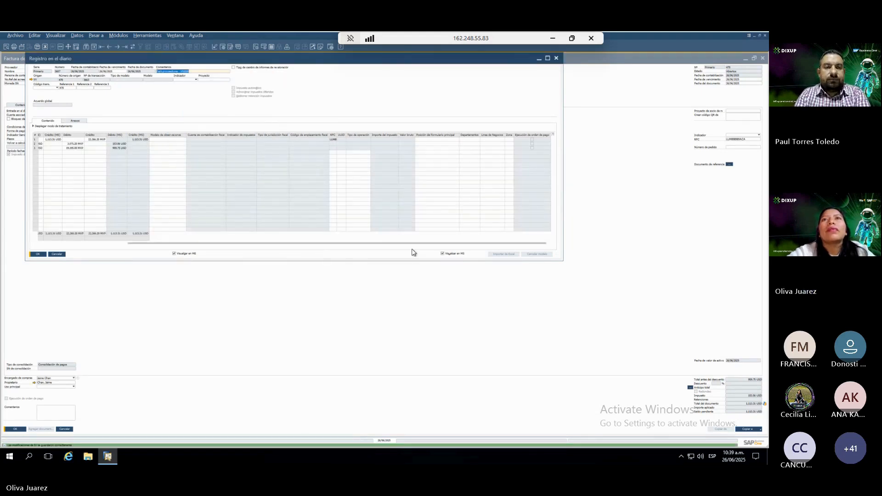
# Step: Compare the journal entry's account lines with their cost dimension columns
pyautogui.click(114, 242)
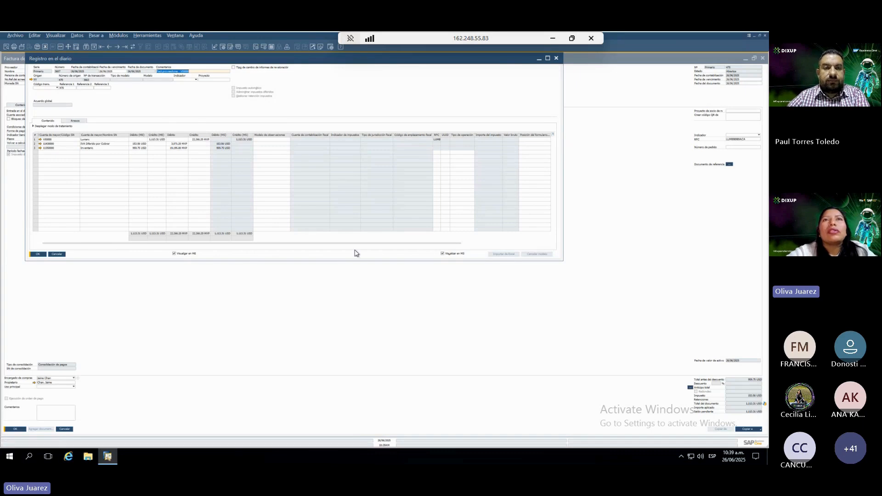
pyautogui.moveTo(355, 243); pyautogui.dragTo(551, 236)
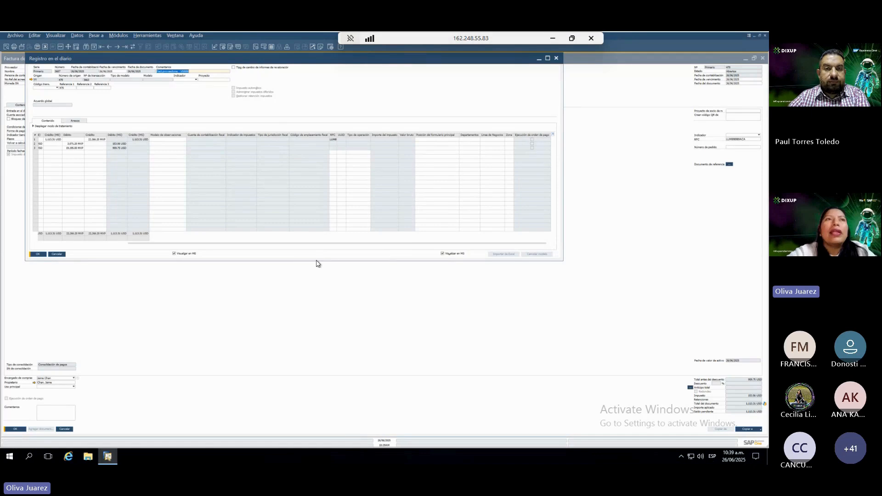
pyautogui.click(69, 244)
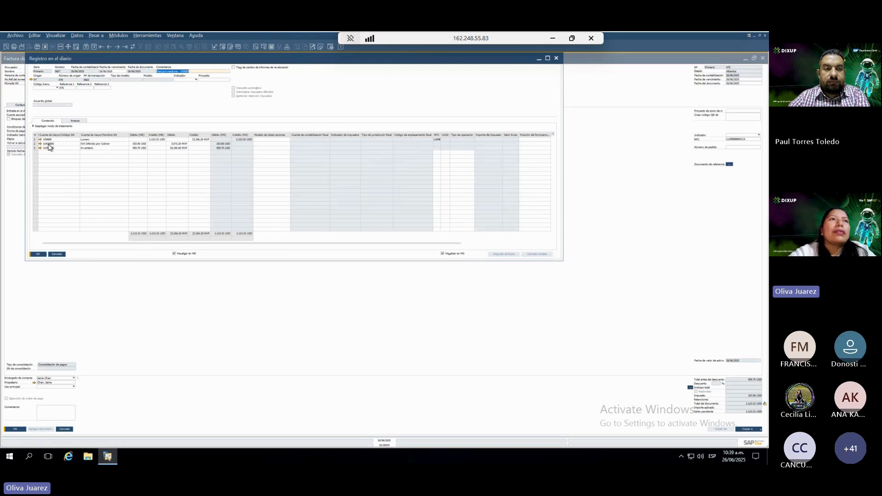
# Step: Inspect the IVA Diferido por Cobrar and Inventario accounts from the journal entry lines in the chart of accounts
pyautogui.click(40, 145)
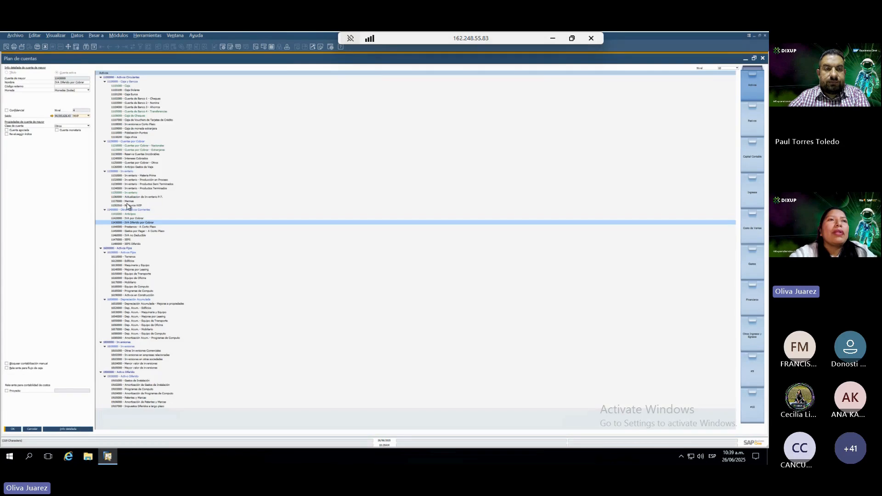
pyautogui.press('Escape')
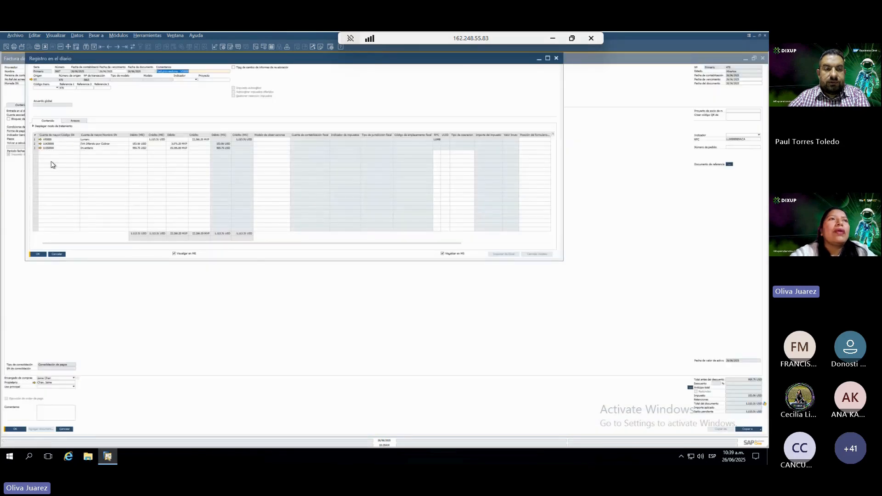
pyautogui.click(40, 149)
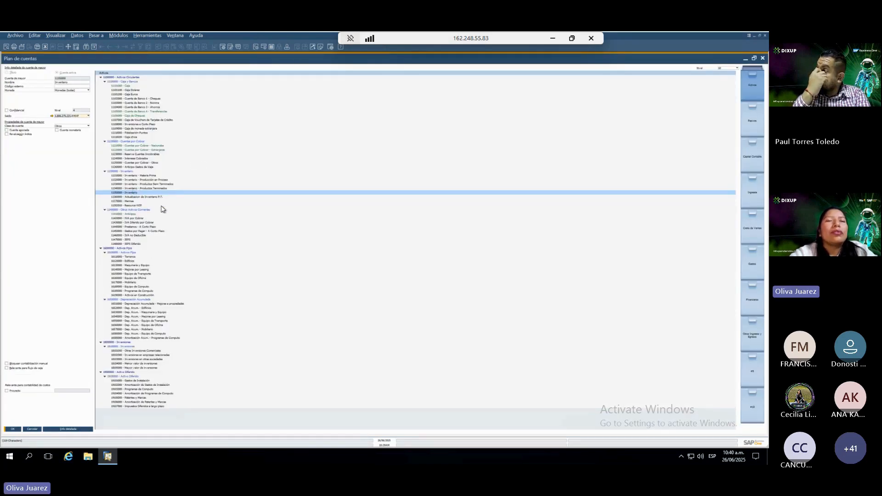
pyautogui.press('Escape')
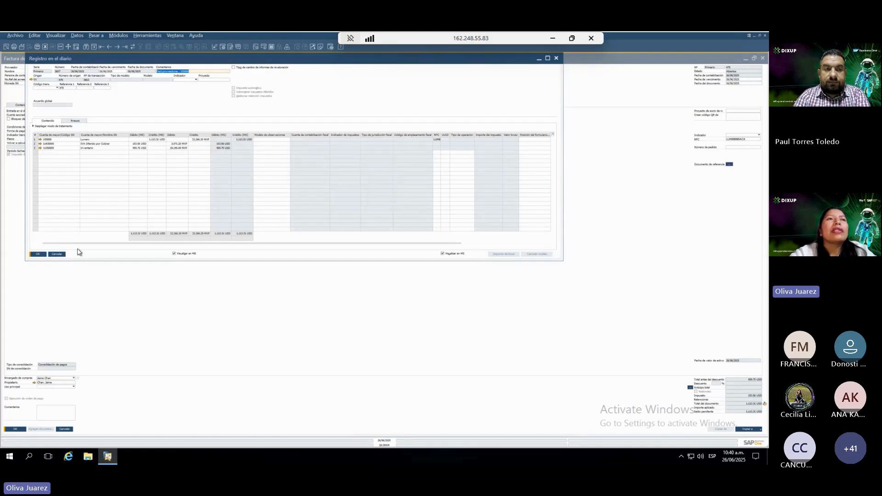
# Step: Review the journal entry's Departamentos, Línea de Negocios and Zona columns, and close the entry
pyautogui.moveTo(87, 244); pyautogui.dragTo(277, 236)
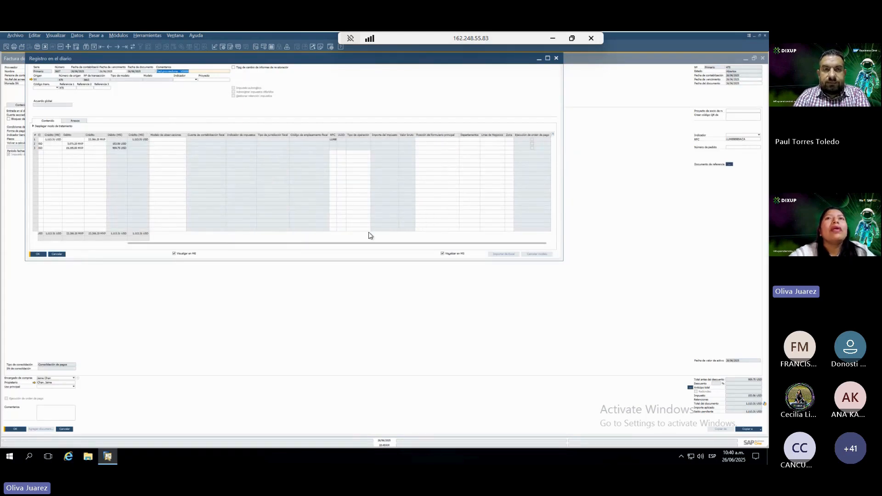
pyautogui.moveTo(63, 251); pyautogui.dragTo(58, 254)
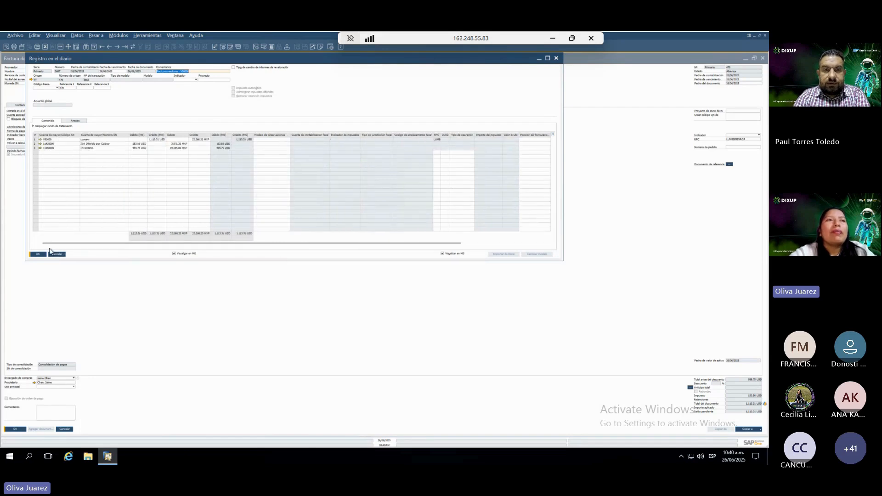
pyautogui.click(57, 255)
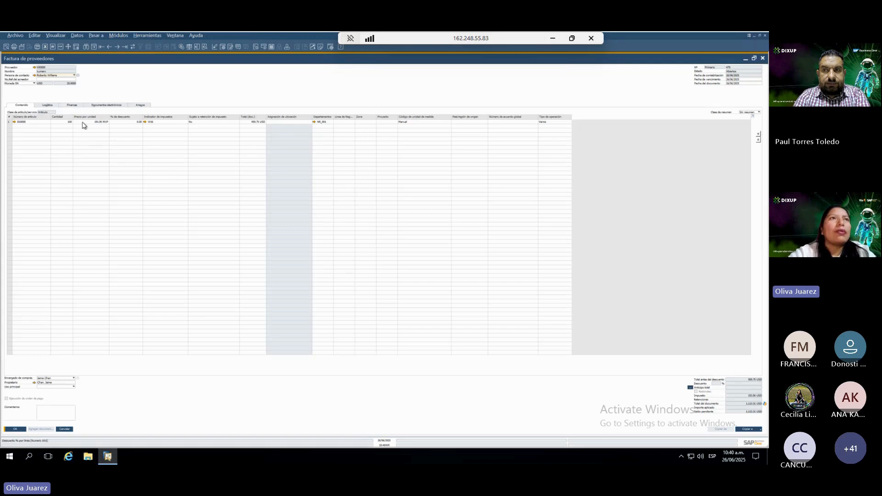
# Step: Start a new supplier invoice for PROVEEDOR SEMILLAS with the posting date 26/06/2025
pyautogui.click(93, 47)
pyautogui.press('Tab')
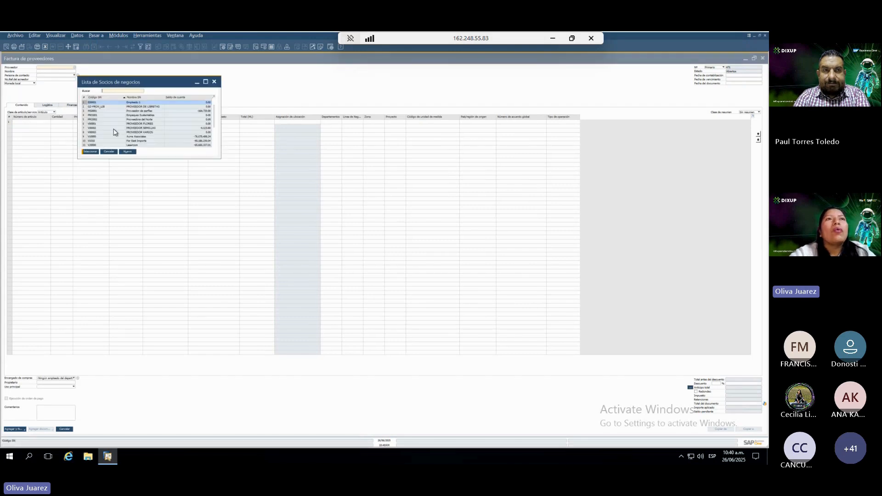
pyautogui.doubleClick(114, 129)
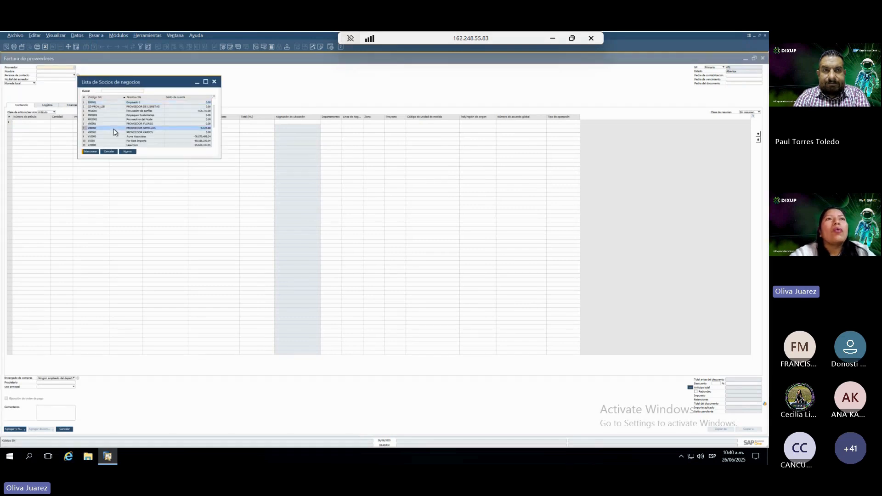
pyautogui.click(44, 122)
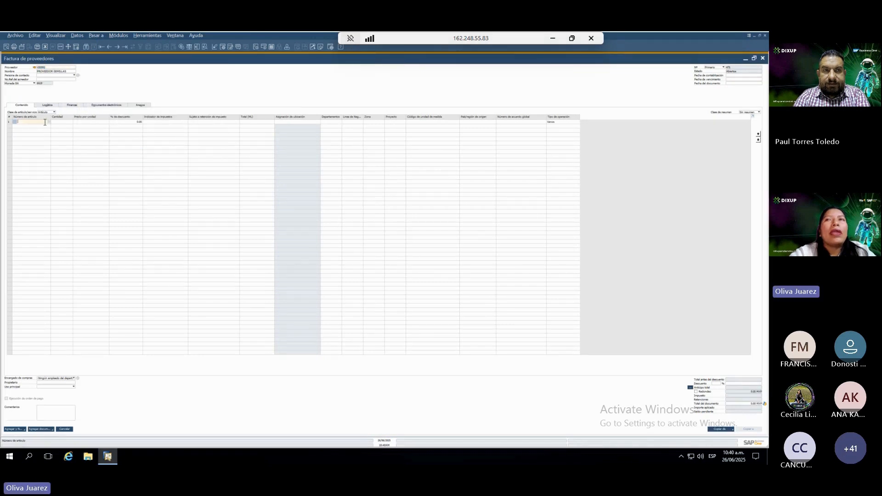
pyautogui.click(733, 76)
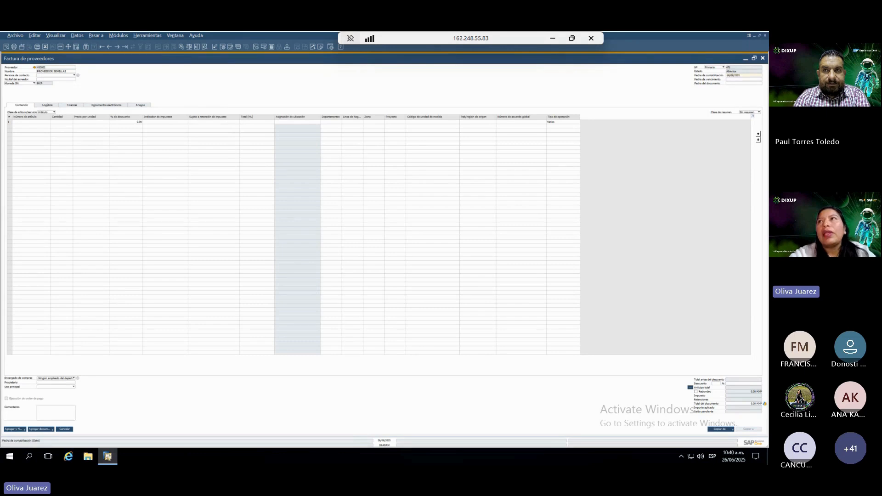
pyautogui.press('Tab')
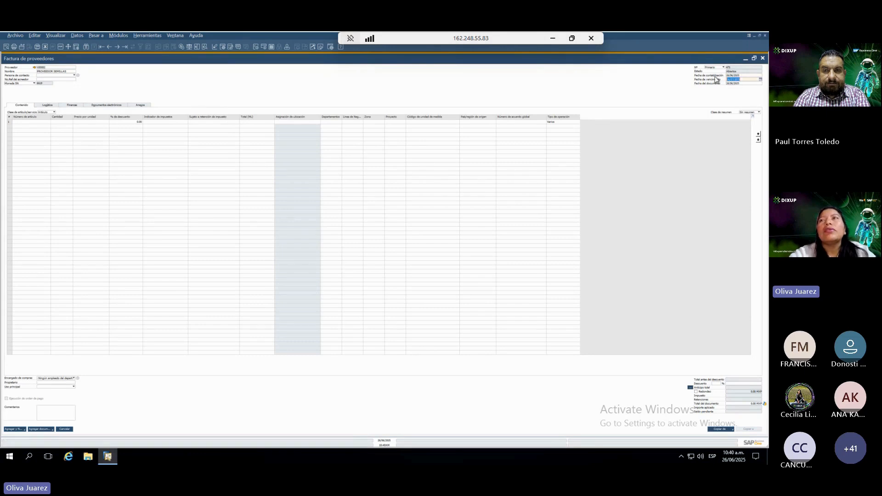
# Step: Switch the invoice to the Servicio class and describe the first line as "prueba factura con CC"
pyautogui.click(52, 112)
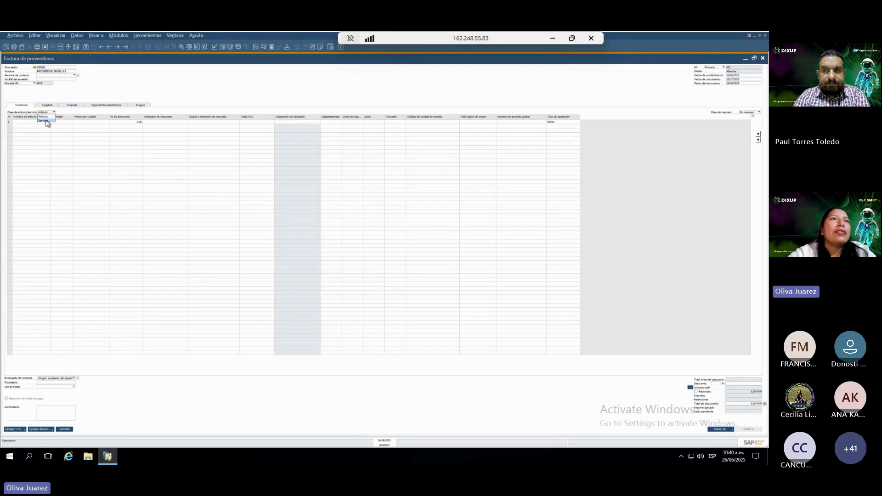
pyautogui.click(46, 118)
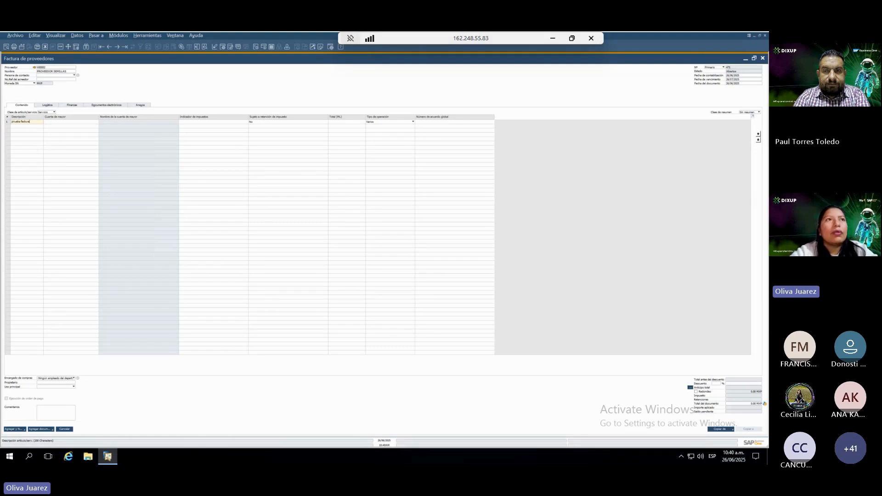
pyautogui.press('Tab')
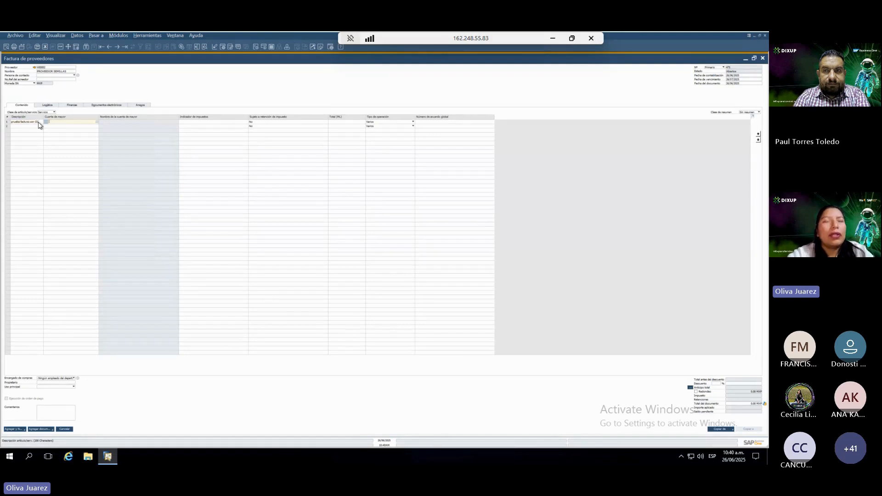
# Step: Assign the Gastos de Viaje - Alimentos ledger account to the service line and set its total to 10000
pyautogui.click(46, 122)
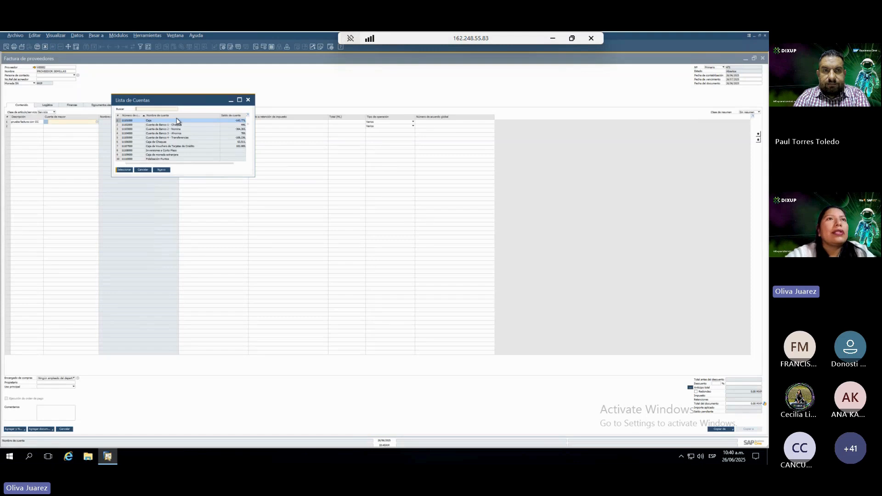
pyautogui.write('6')
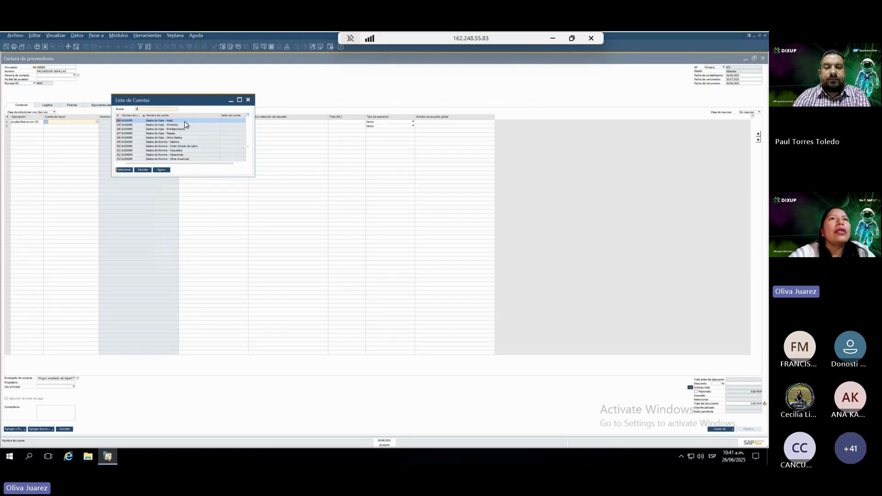
pyautogui.doubleClick(185, 125)
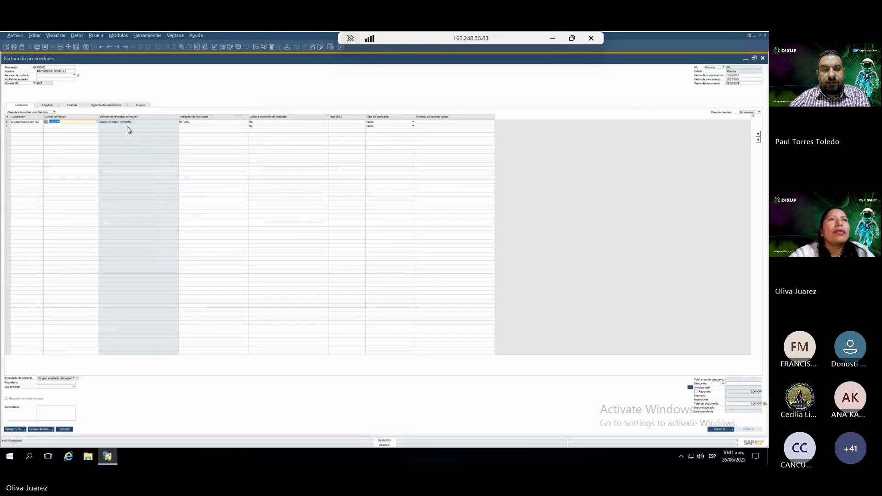
pyautogui.click(353, 122)
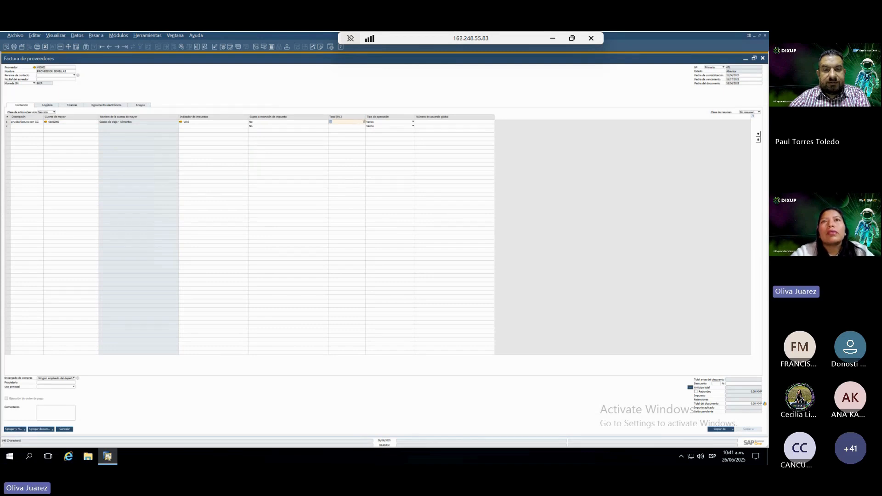
pyautogui.write('10000')
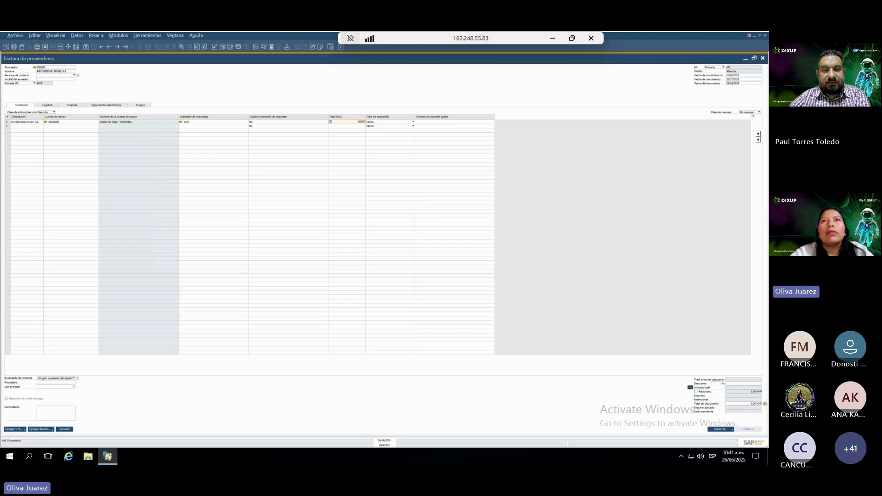
pyautogui.press('Tab')
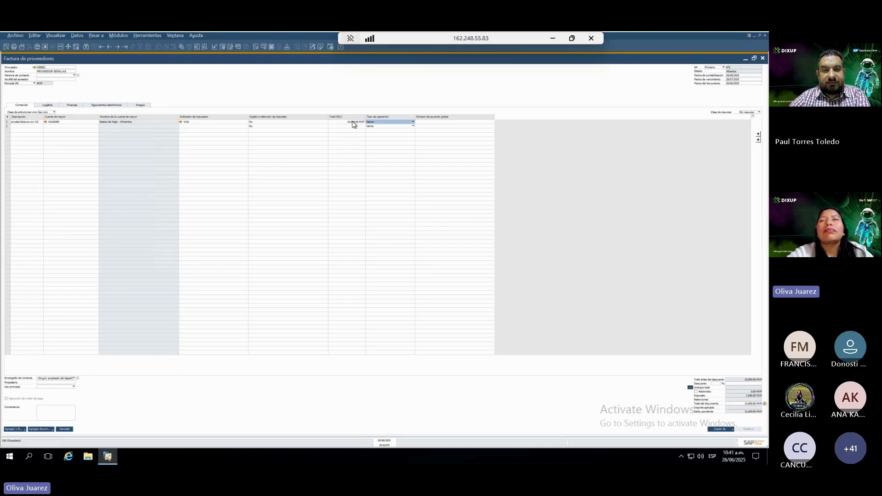
# Step: Make the Departamentos column visible in the service invoice's table format settings
pyautogui.click(230, 47)
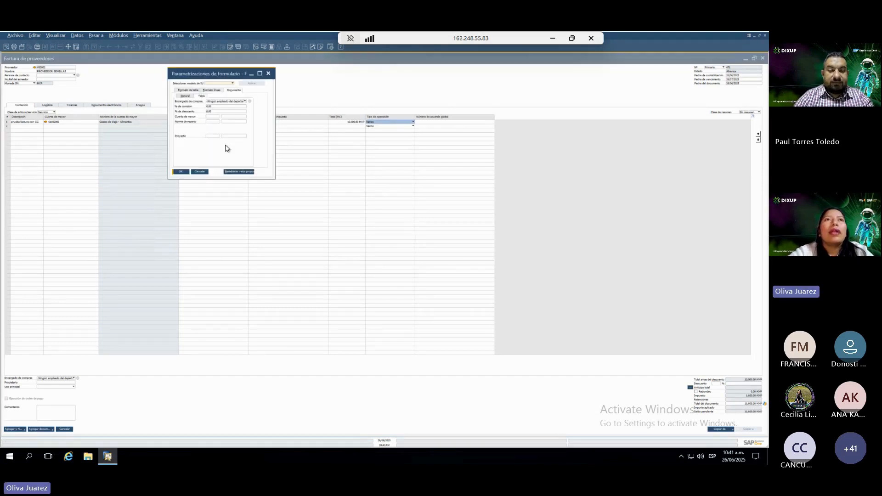
pyautogui.click(189, 91)
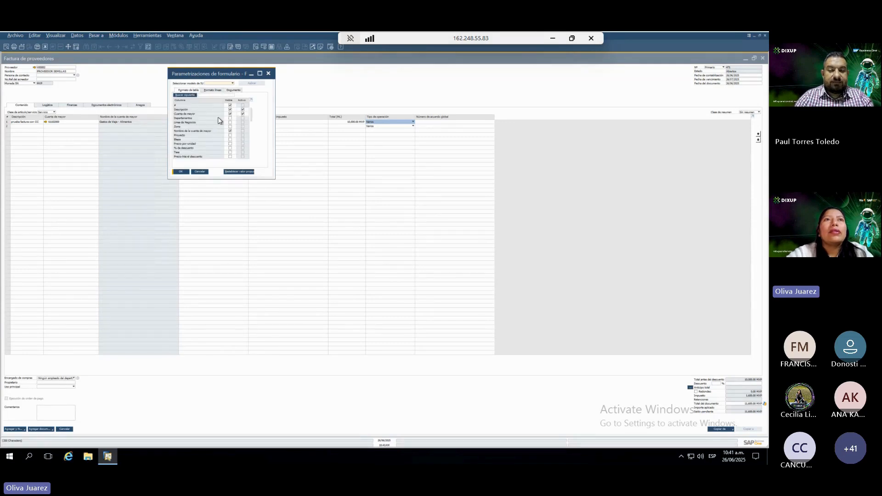
pyautogui.click(230, 119)
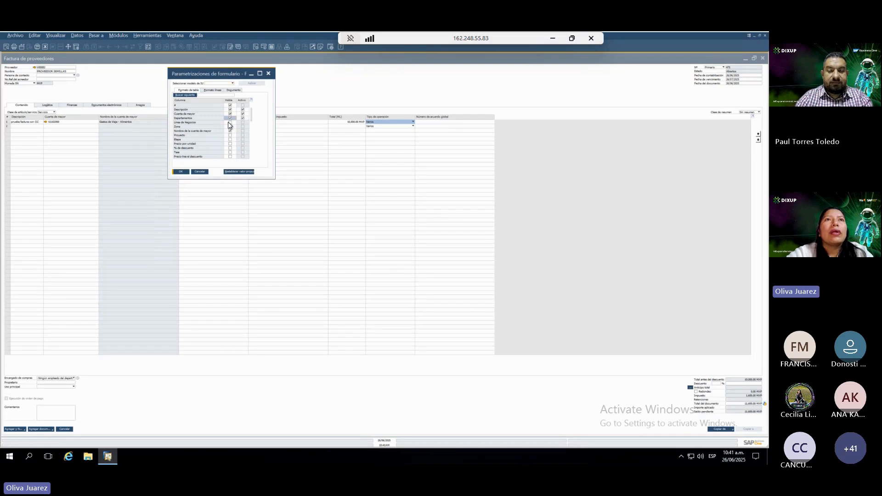
pyautogui.click(180, 172)
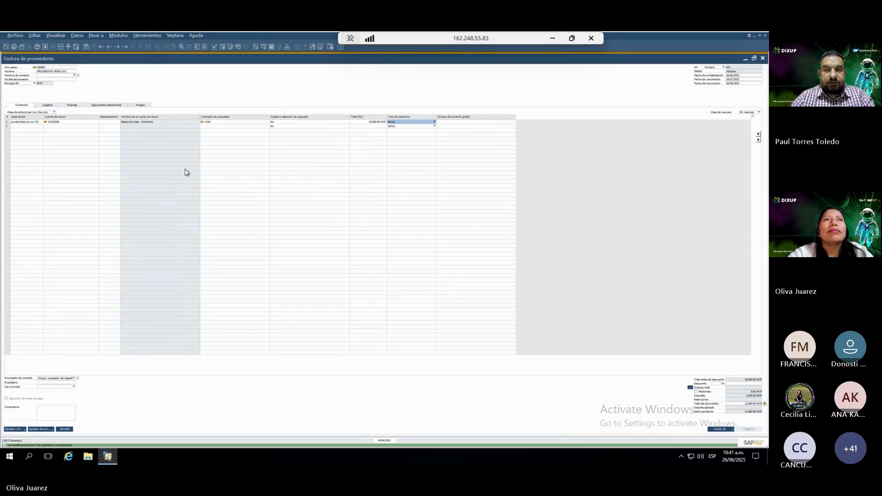
# Step: Assign the NR_001 distribution rule to the service line's Departamentos dimension
pyautogui.click(111, 122)
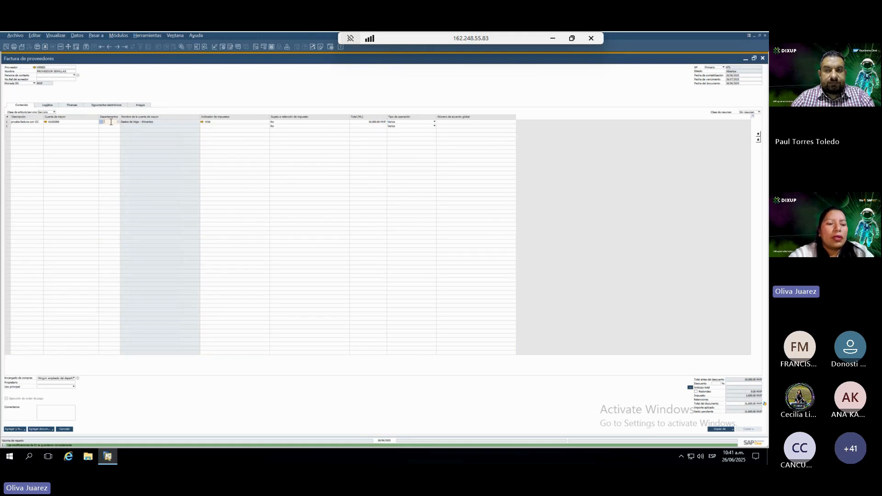
pyautogui.press('Tab')
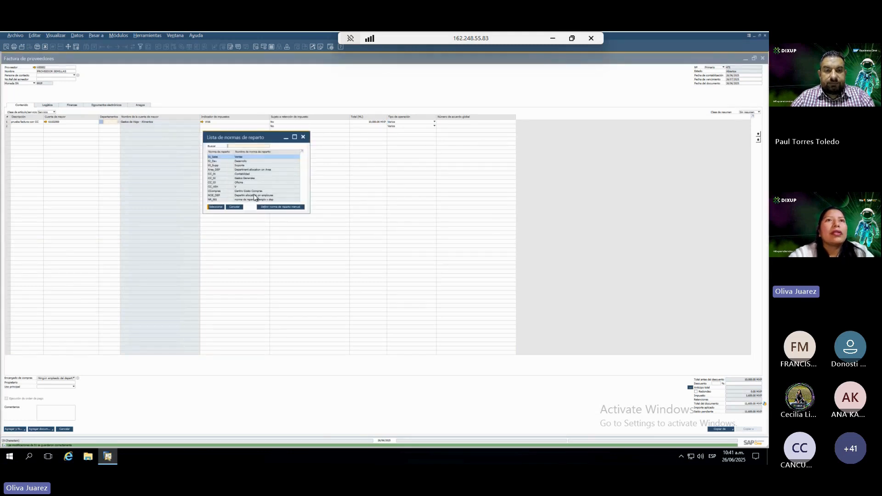
pyautogui.click(252, 199)
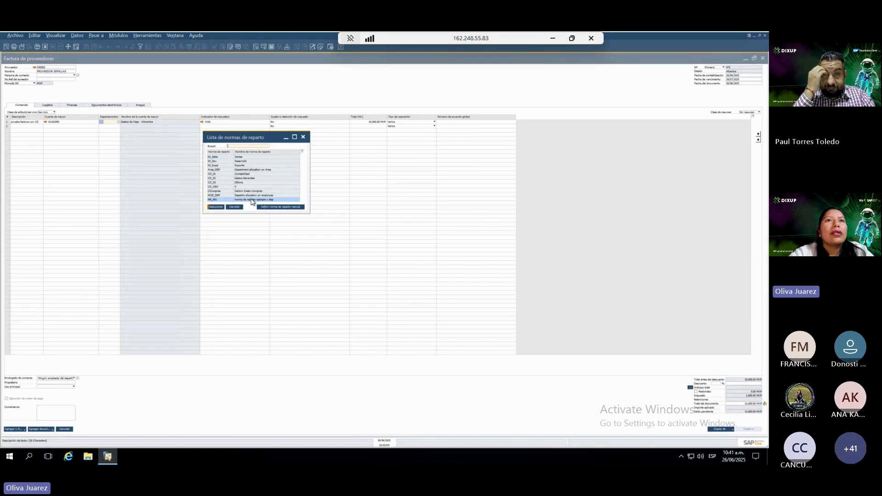
pyautogui.doubleClick(252, 201)
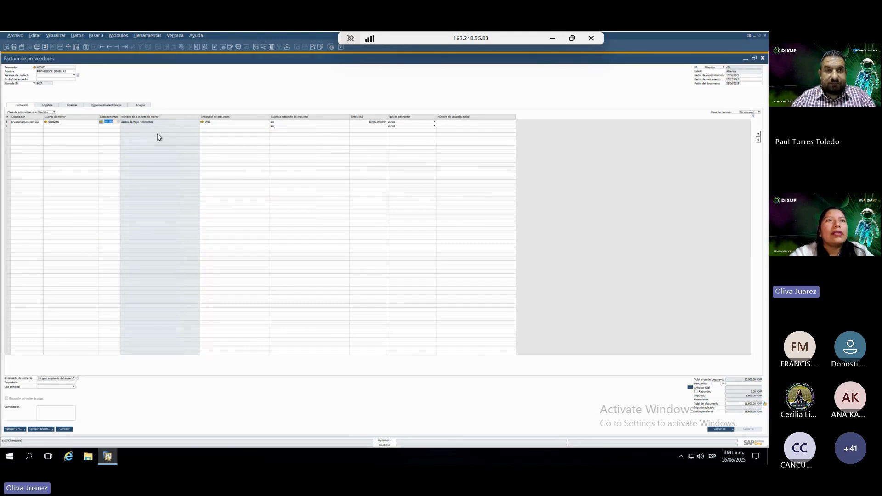
pyautogui.press('Tab')
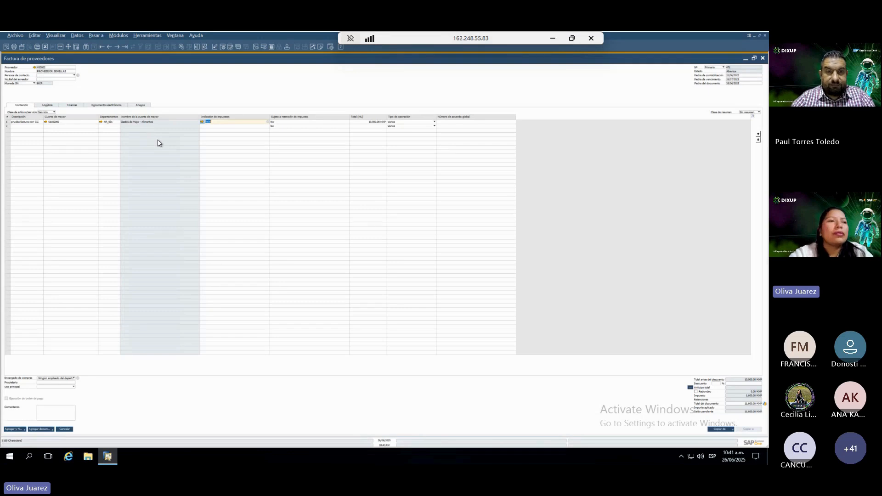
# Step: Post the service invoice, bring up the posted document and open its journal entry from the finance details
pyautogui.click(14, 430)
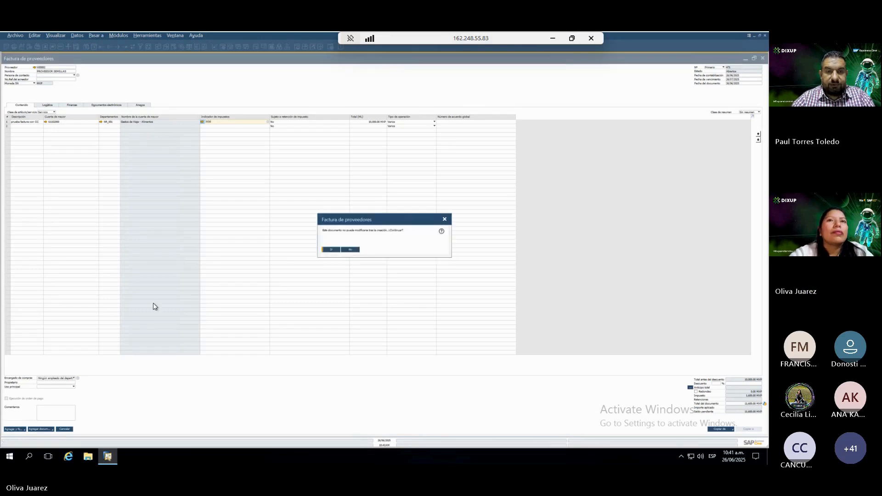
pyautogui.click(330, 250)
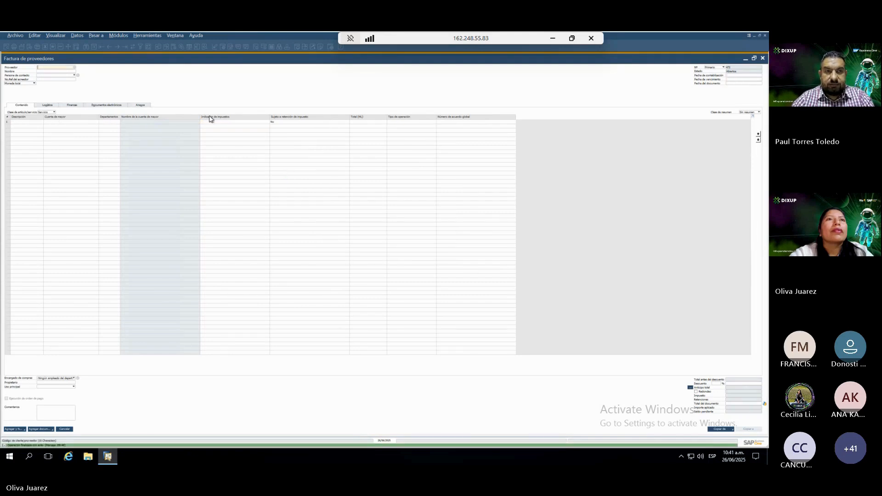
pyautogui.click(107, 47)
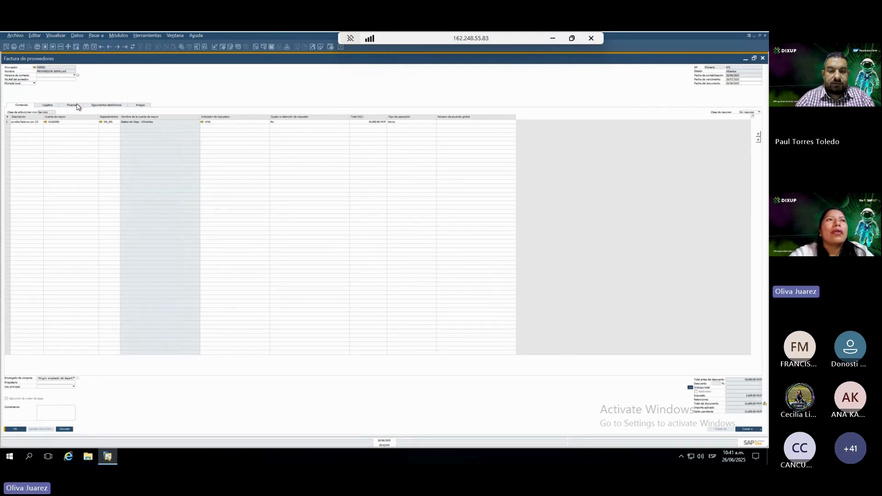
pyautogui.click(73, 105)
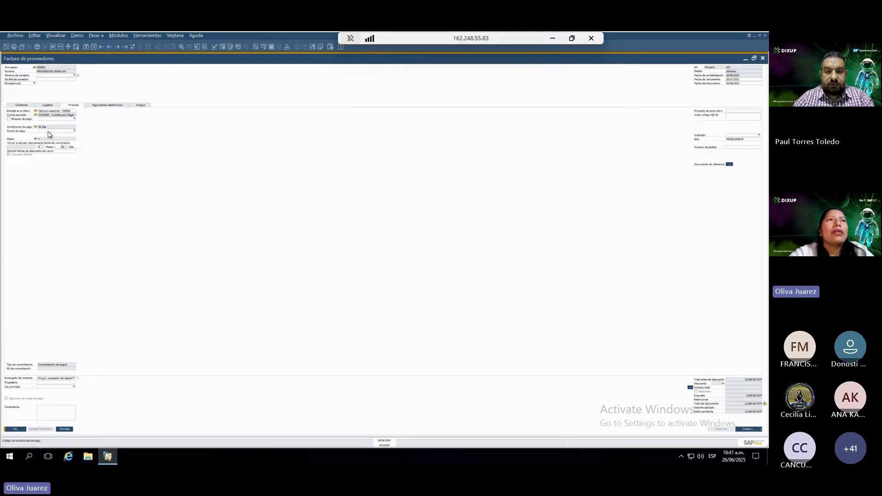
pyautogui.click(35, 112)
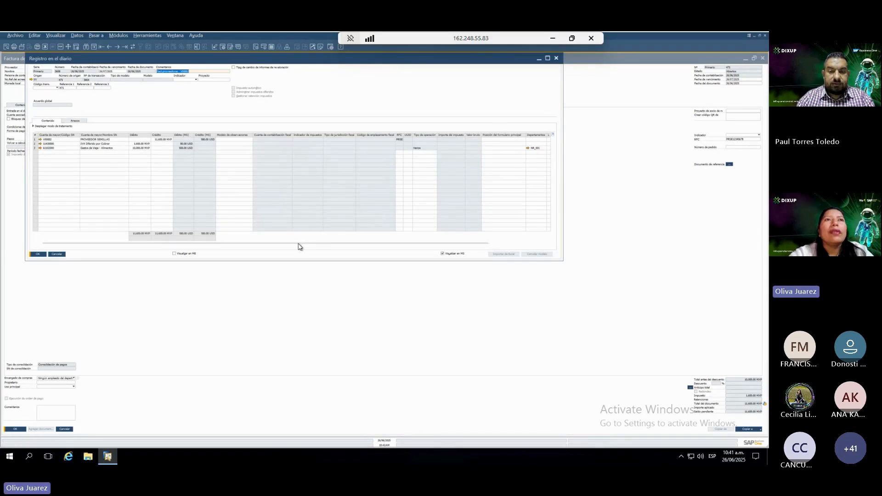
# Step: Replace the Departamentos distribution rule on the journal entry's Gastos de Viaje - Alimentos line with Desarrollo and update the entry
pyautogui.moveTo(299, 244); pyautogui.dragTo(337, 244)
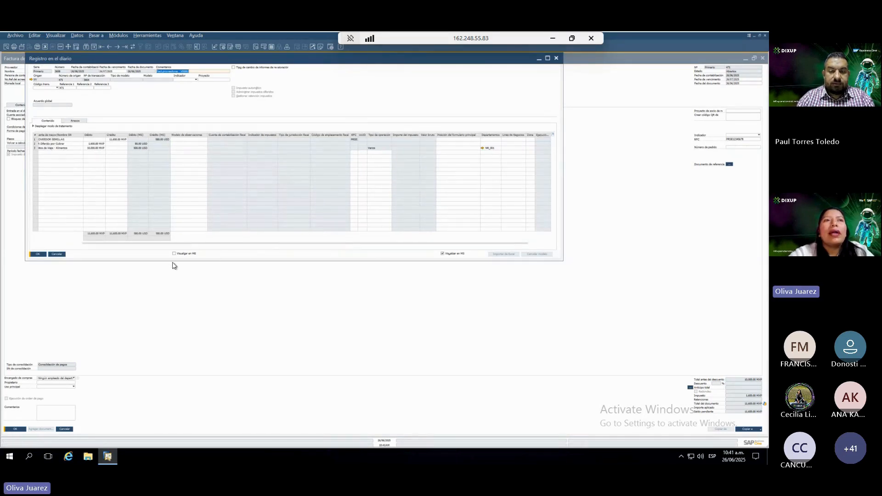
pyautogui.moveTo(179, 244); pyautogui.dragTo(101, 256)
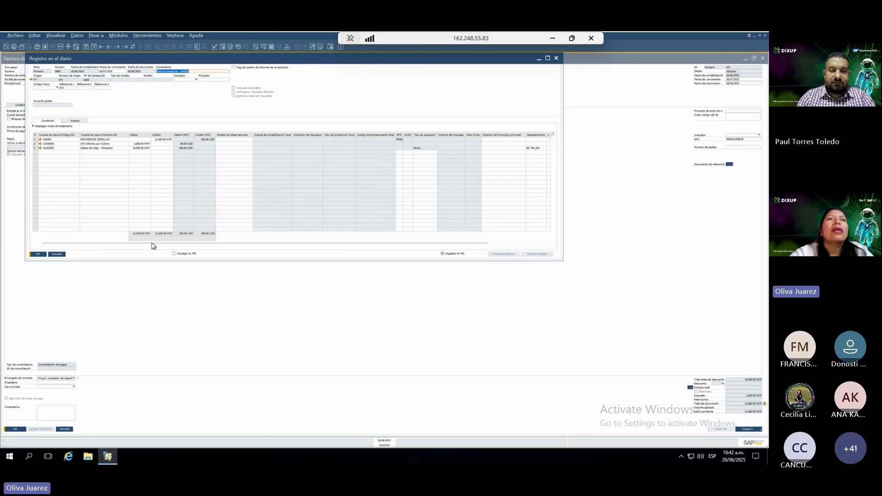
pyautogui.moveTo(272, 247); pyautogui.dragTo(374, 237)
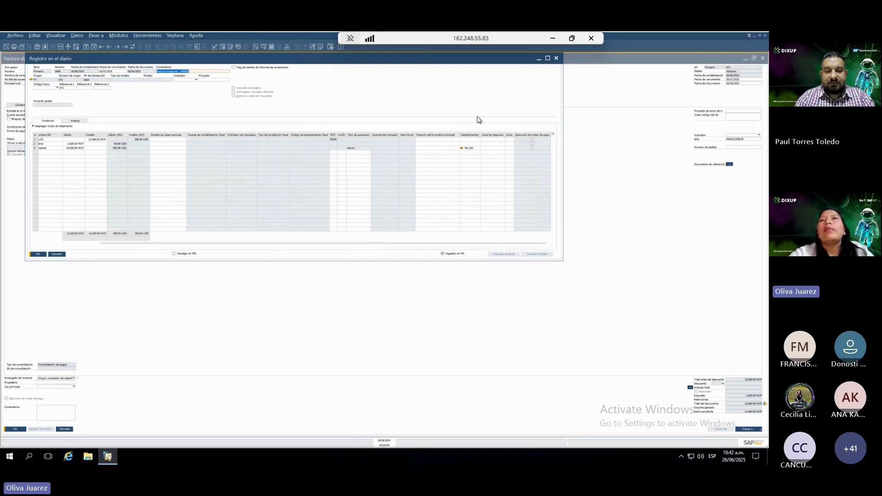
pyautogui.click(476, 147)
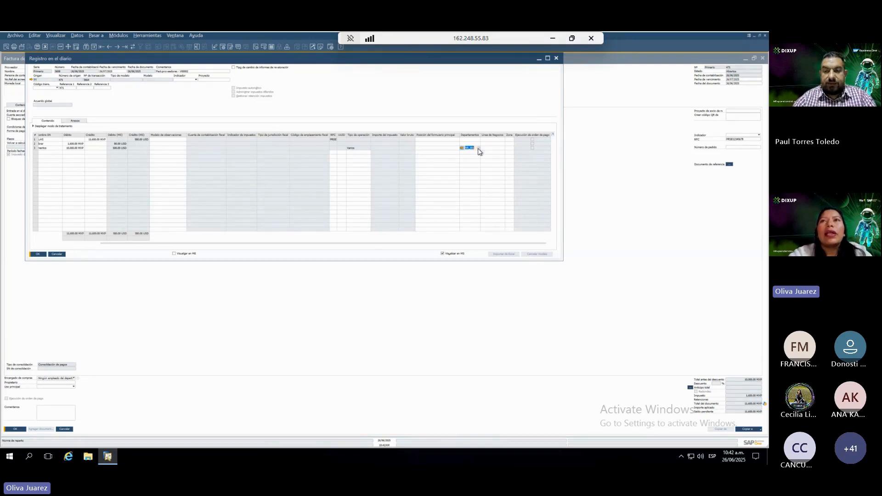
pyautogui.click(479, 149)
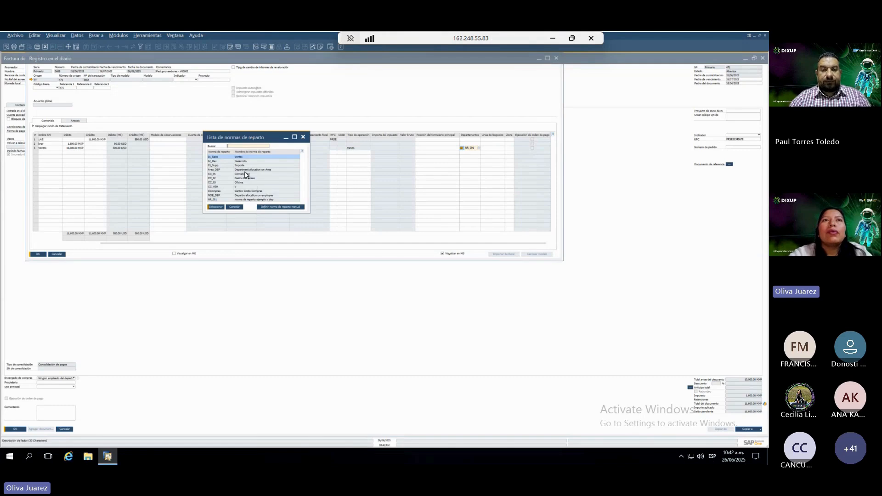
pyautogui.click(222, 162)
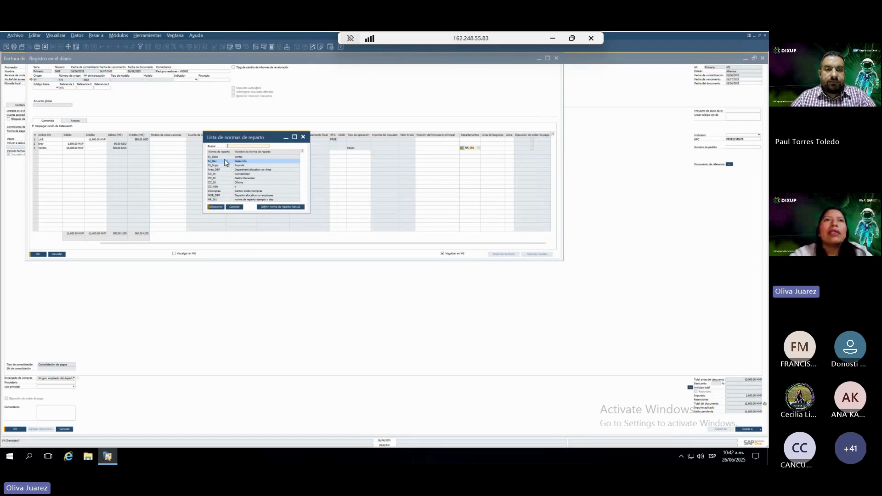
pyautogui.doubleClick(225, 161)
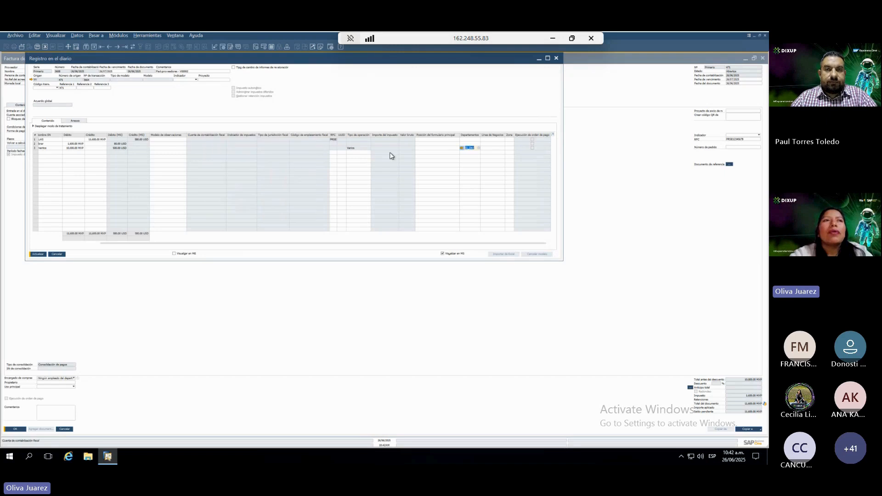
pyautogui.click(35, 255)
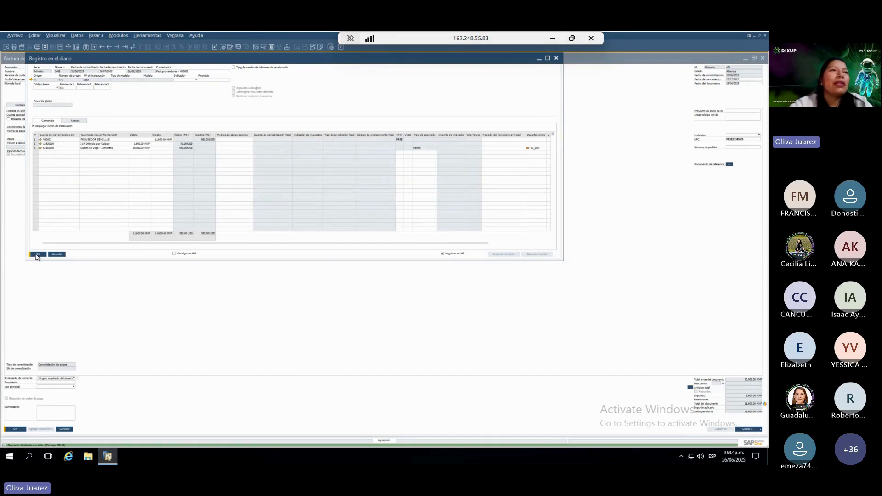
# Step: Close the journal entry, check the distribution rule on the service invoice's content line, and close the invoice
pyautogui.click(37, 255)
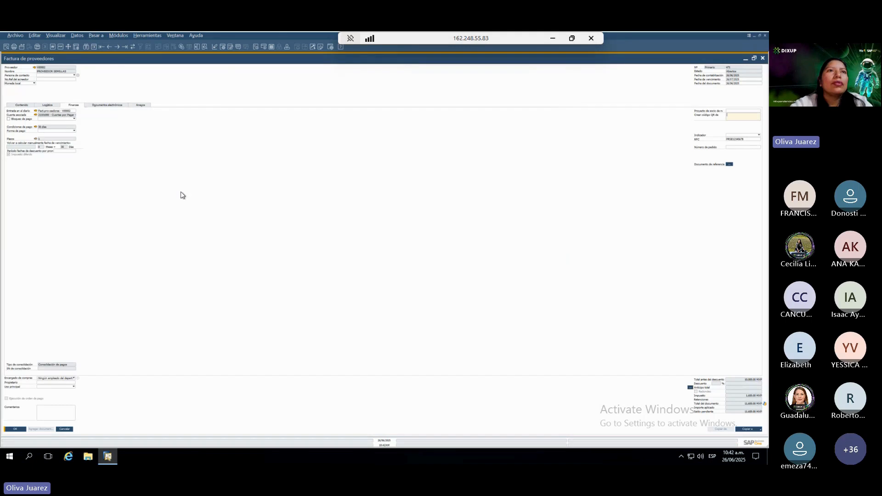
pyautogui.click(23, 106)
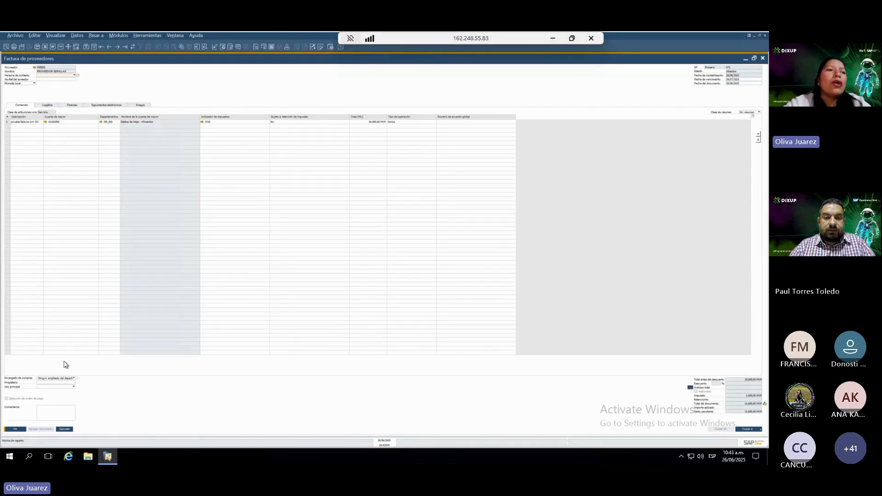
pyautogui.click(62, 430)
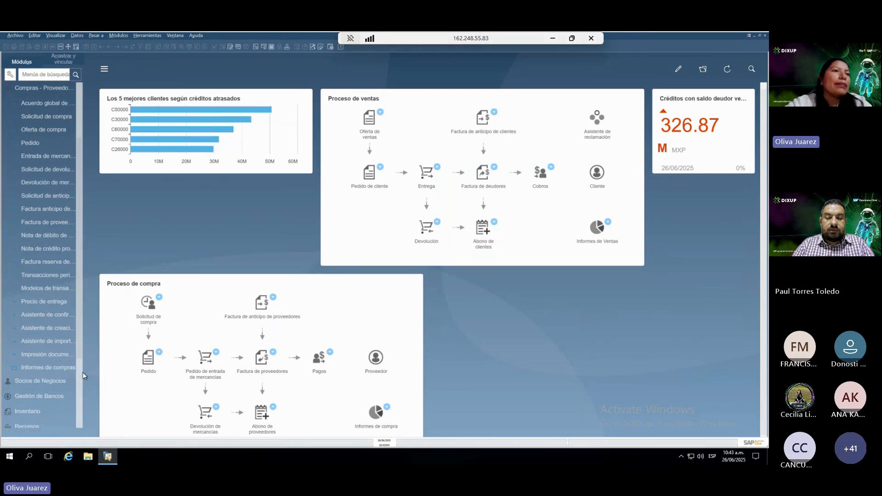
# Step: Start a sales invoice (Factura de deudores) for customer Maxi-Teq, accepting the exceeded credit limit, and enlarge the form
pyautogui.scroll(-5, 83, 374)
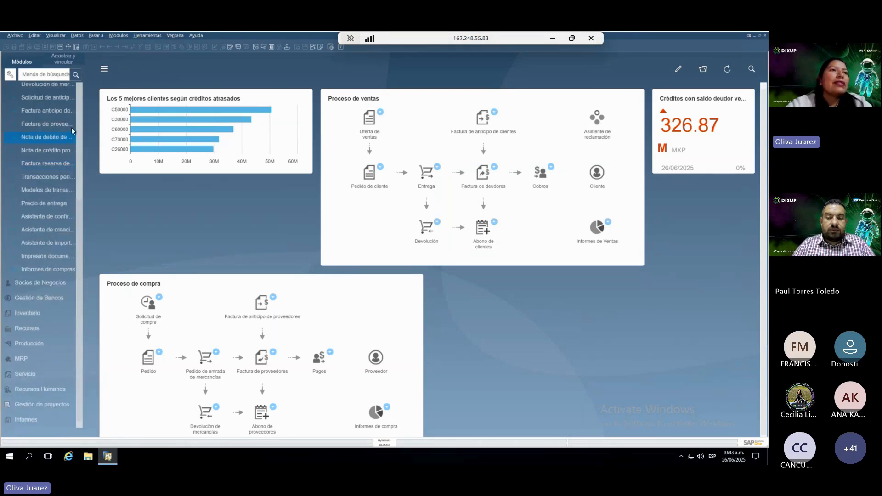
pyautogui.scroll(8, 79, 104)
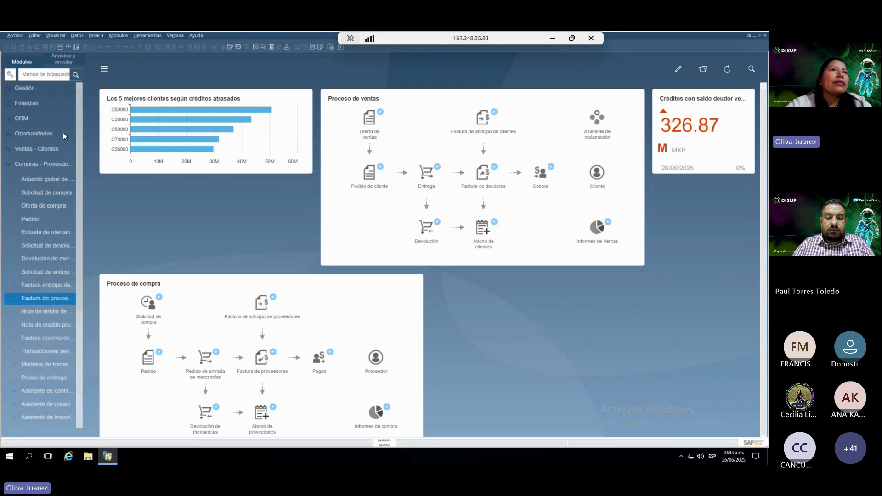
pyautogui.click(53, 150)
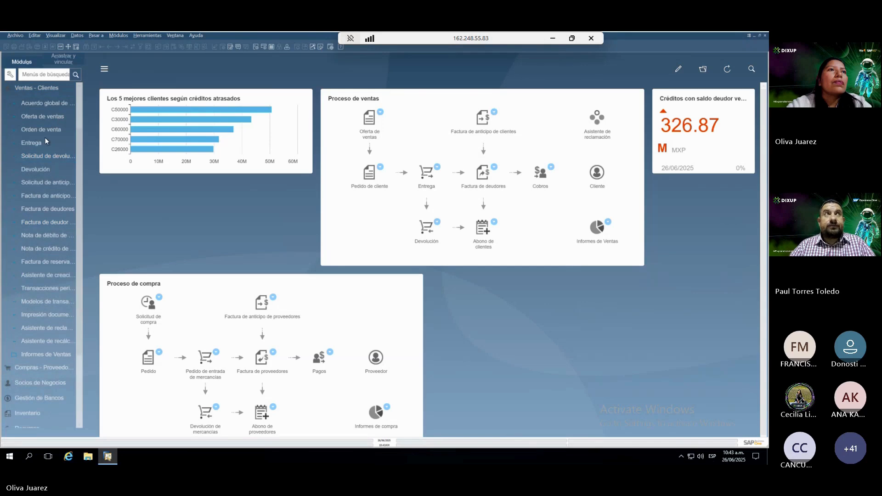
pyautogui.click(48, 233)
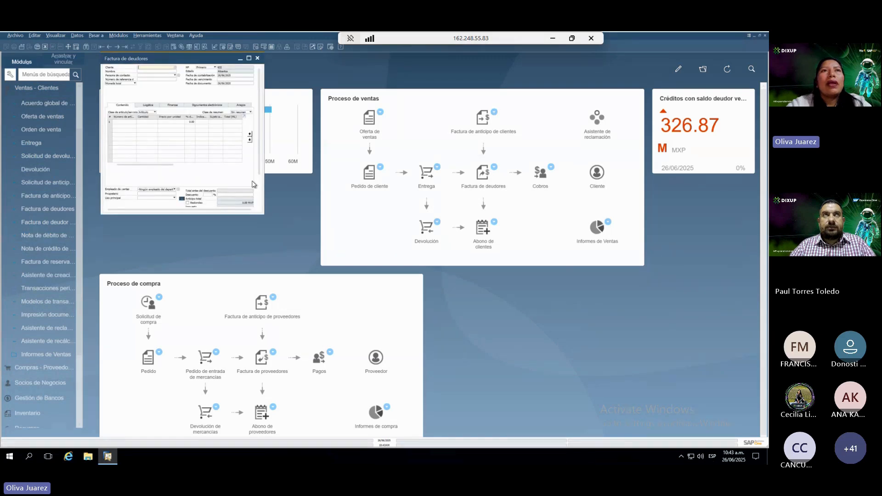
pyautogui.press('Tab')
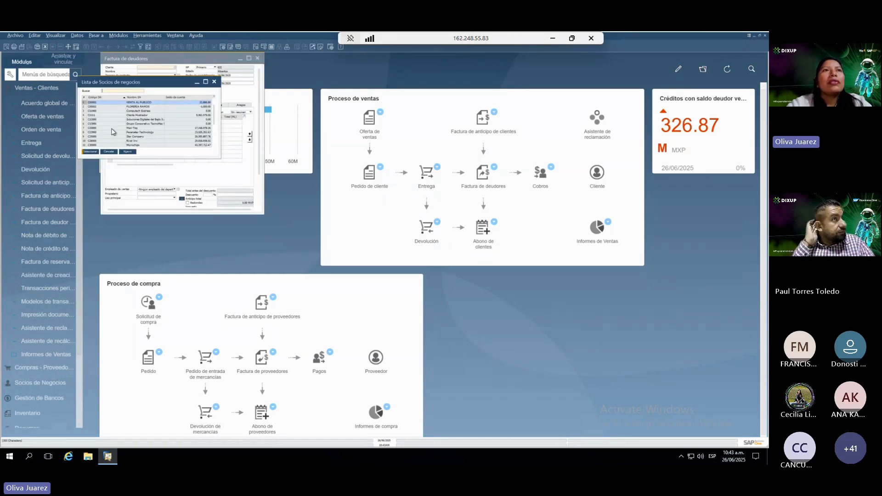
pyautogui.doubleClick(116, 129)
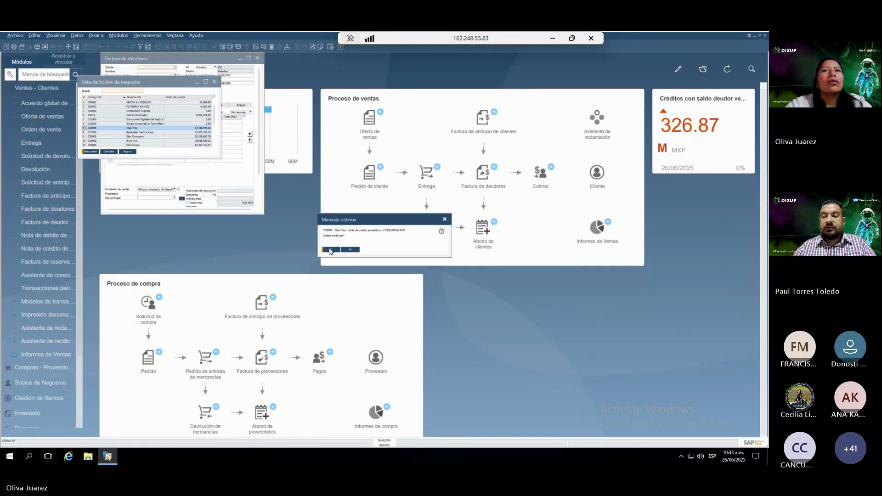
pyautogui.click(330, 250)
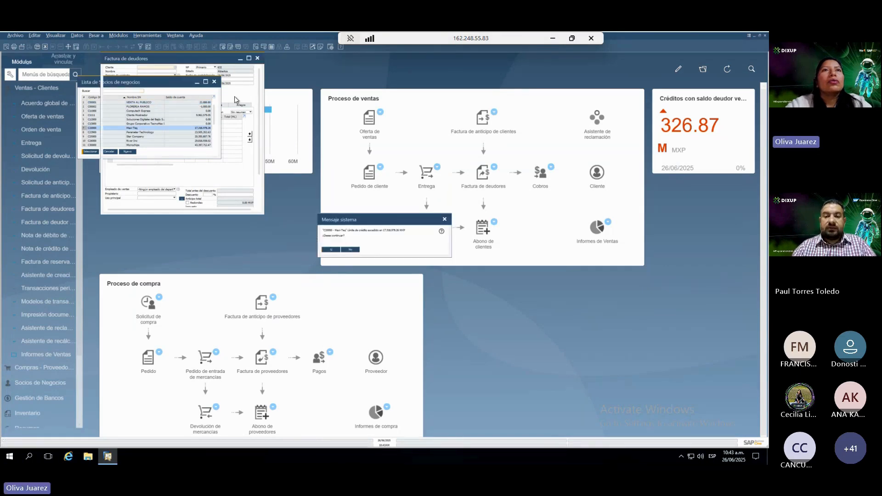
pyautogui.click(249, 59)
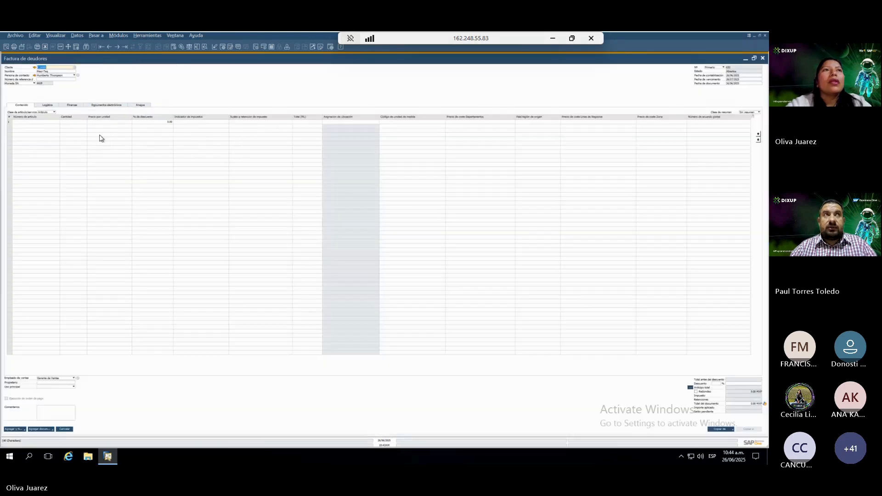
# Step: Add the Rainbow Color Printer 7.5 item to the first line of the sales invoice
pyautogui.click(44, 124)
pyautogui.press('Tab')
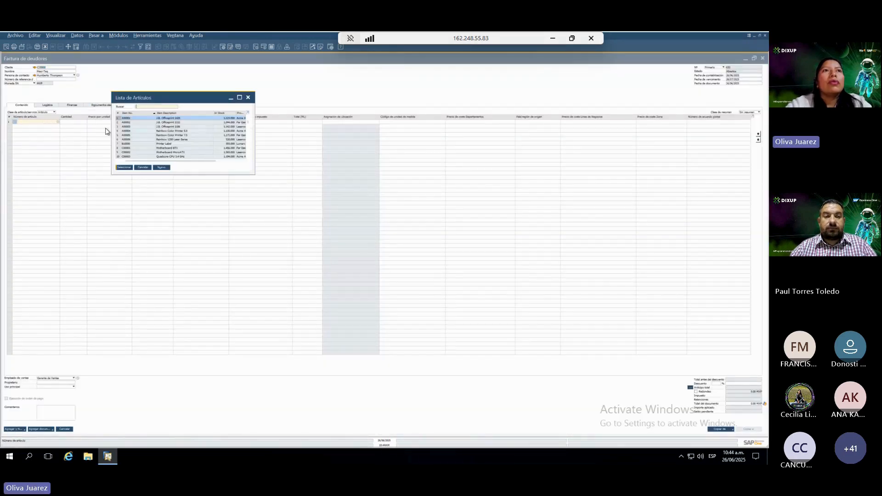
pyautogui.doubleClick(146, 135)
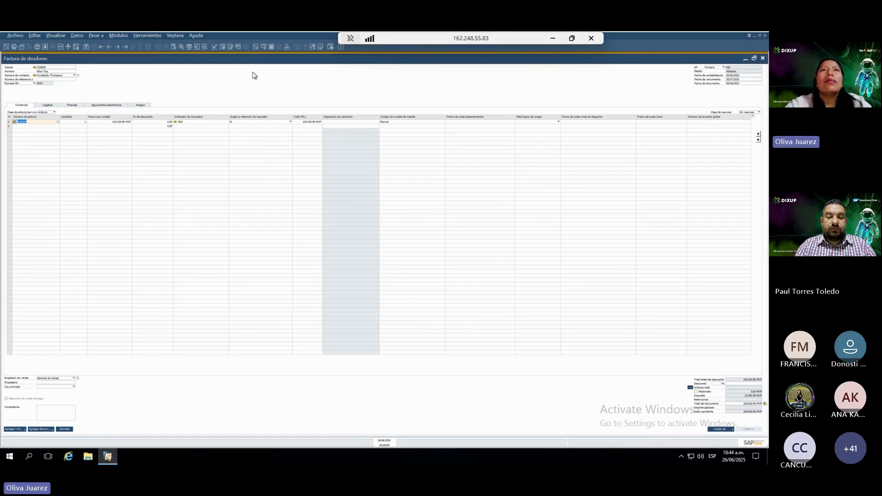
# Step: Look through the sales invoice's form settings and its table column list for the distribution rule columns
pyautogui.click(222, 46)
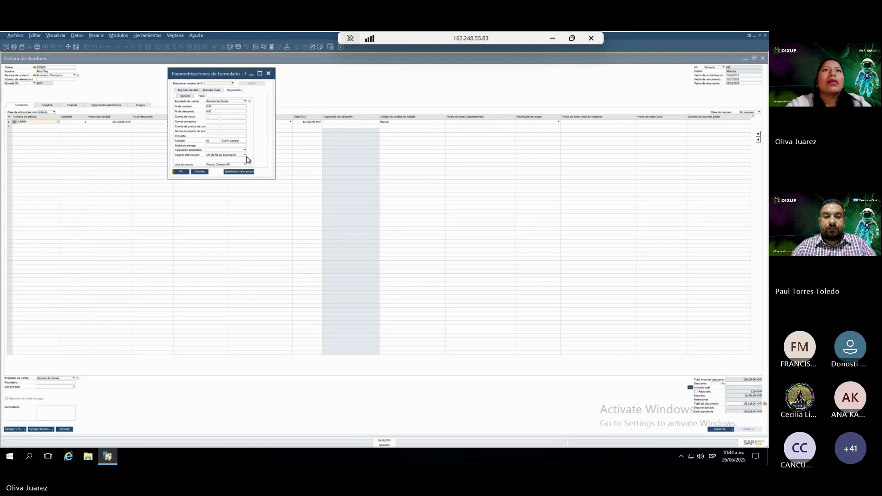
pyautogui.click(181, 172)
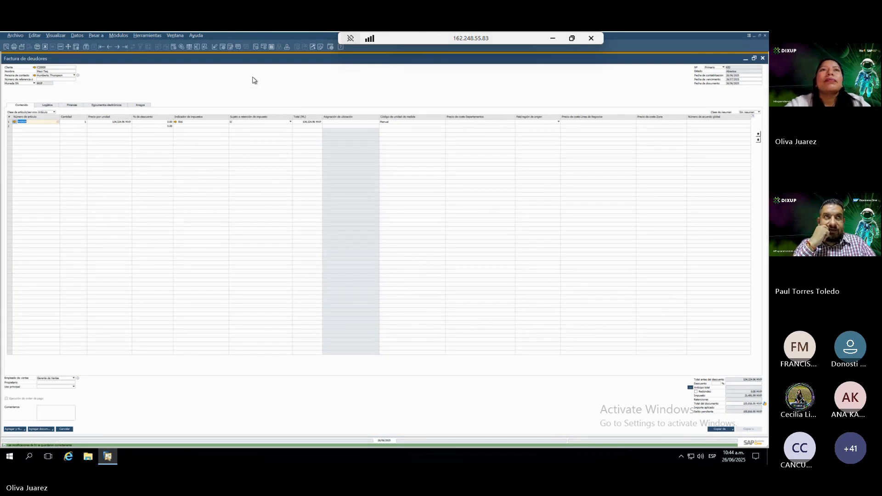
pyautogui.click(223, 48)
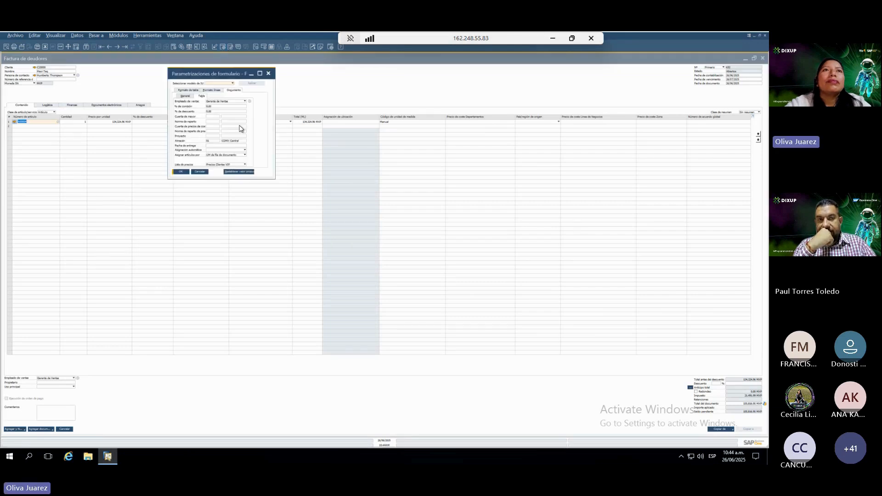
pyautogui.click(186, 89)
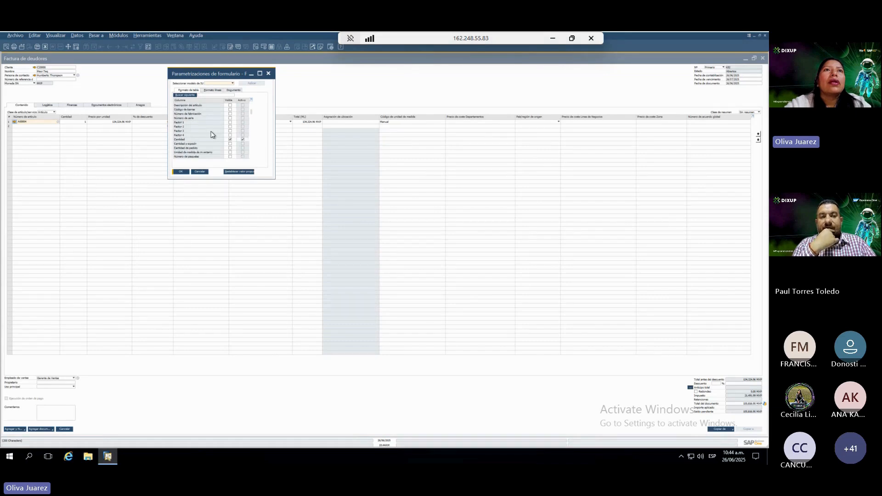
pyautogui.scroll(-3, 212, 134)
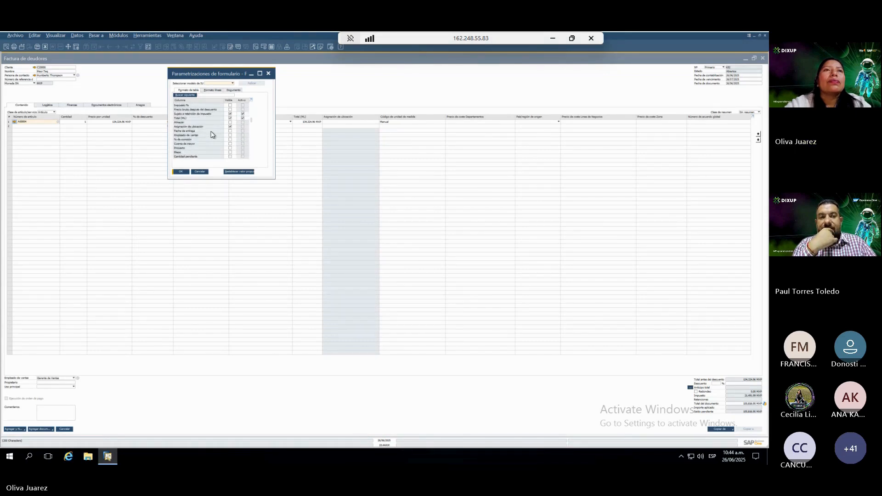
pyautogui.scroll(-3, 212, 135)
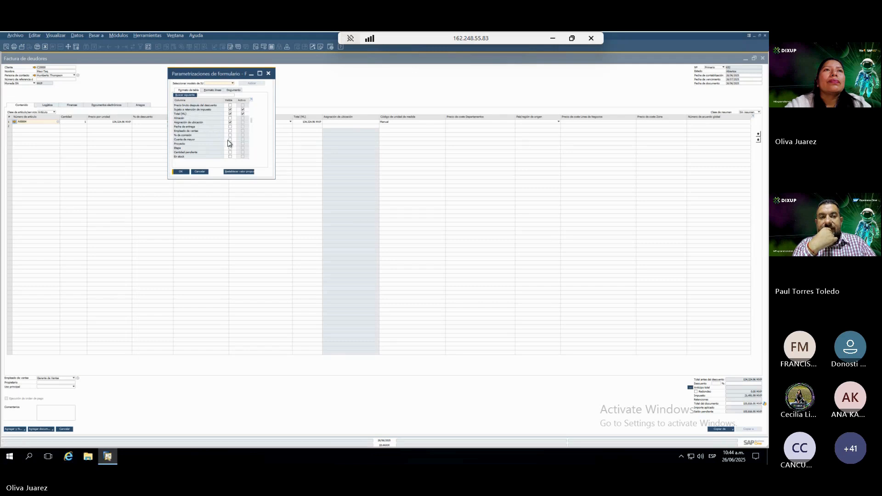
pyautogui.scroll(-3, 205, 146)
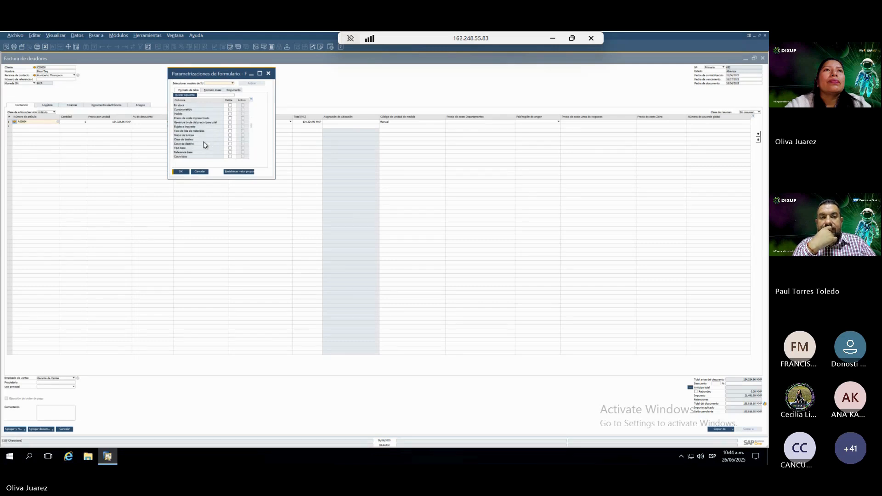
pyautogui.scroll(-3, 205, 145)
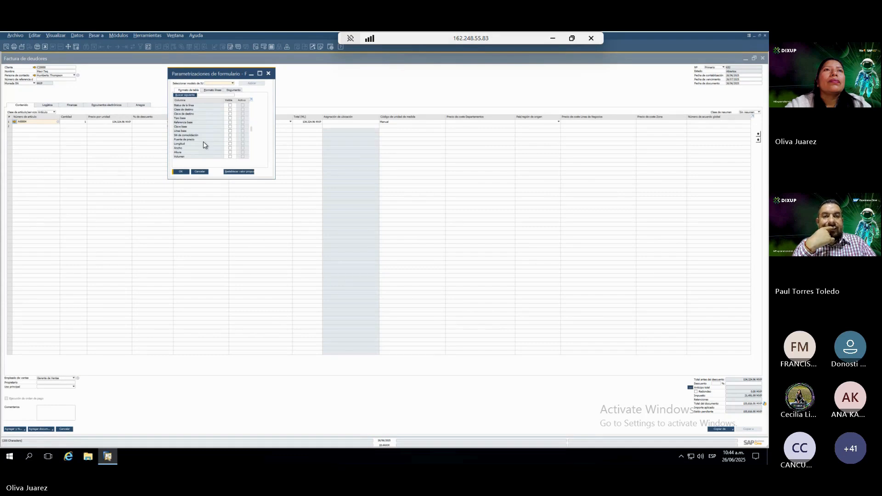
pyautogui.scroll(-3, 205, 145)
pyautogui.scroll(-3, 205, 145)
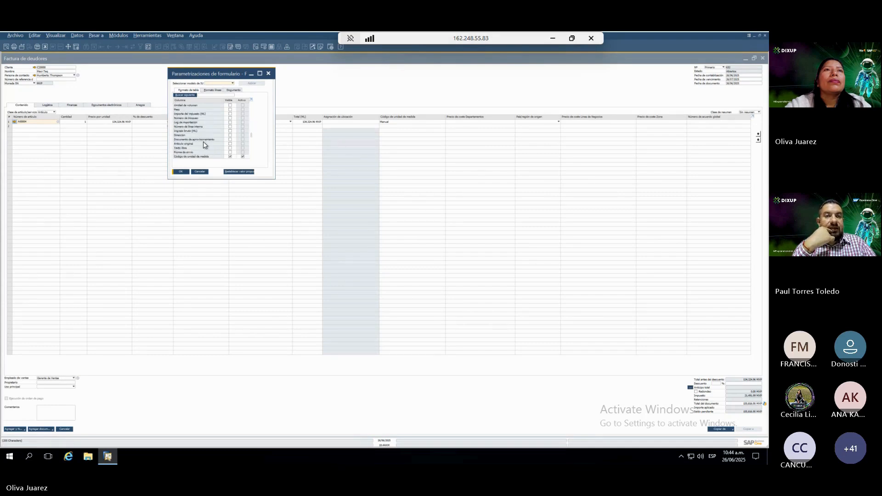
pyautogui.scroll(-1, 205, 146)
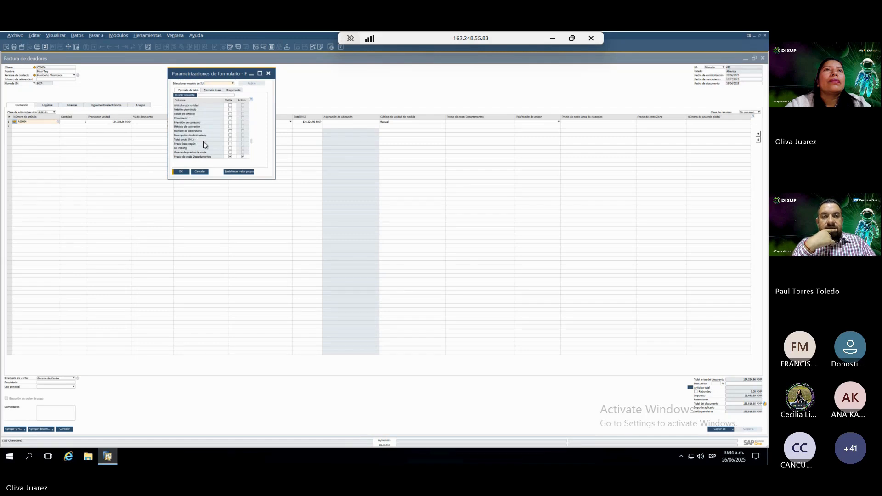
pyautogui.scroll(-3, 205, 145)
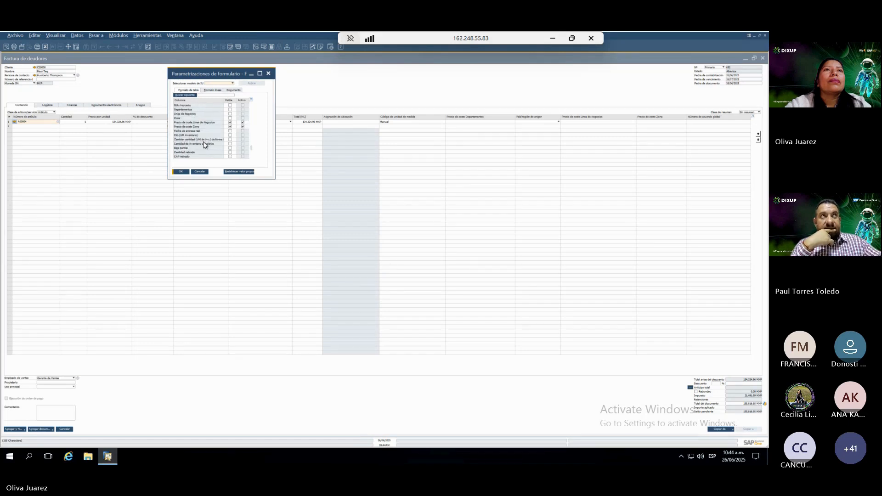
pyautogui.scroll(-3, 205, 145)
pyautogui.scroll(-1, 205, 145)
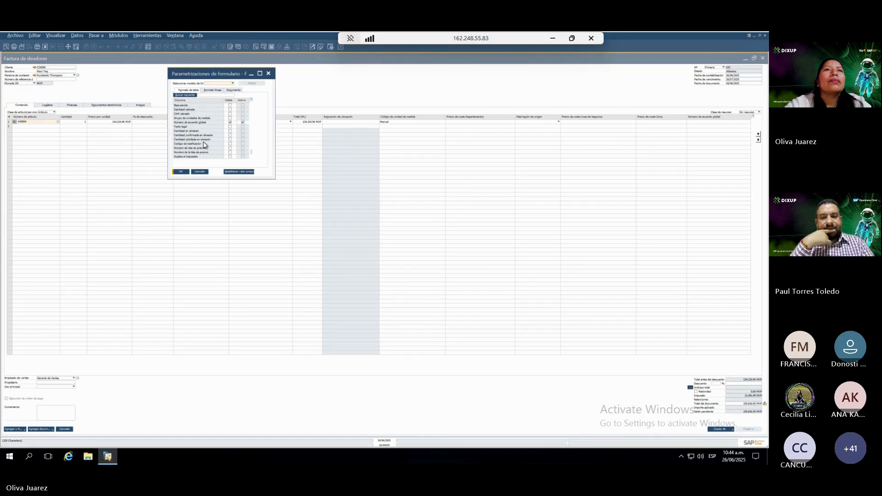
pyautogui.scroll(5, 204, 144)
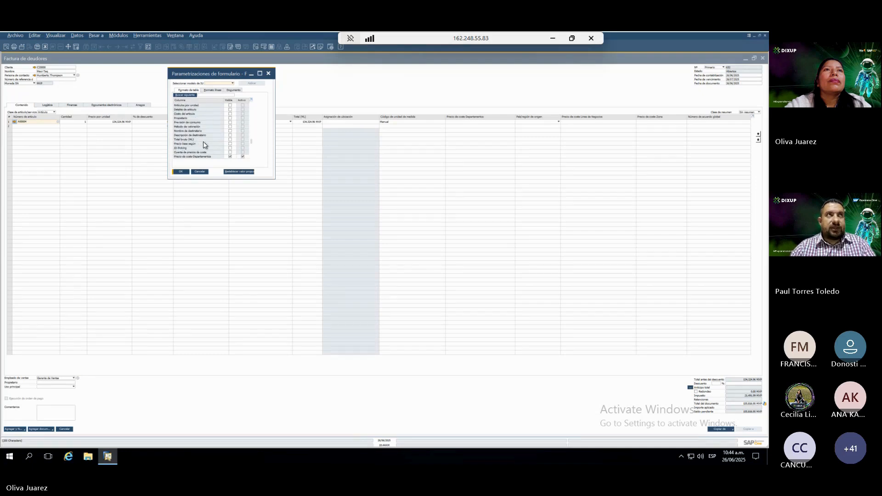
pyautogui.scroll(3, 205, 145)
pyautogui.scroll(3, 205, 145)
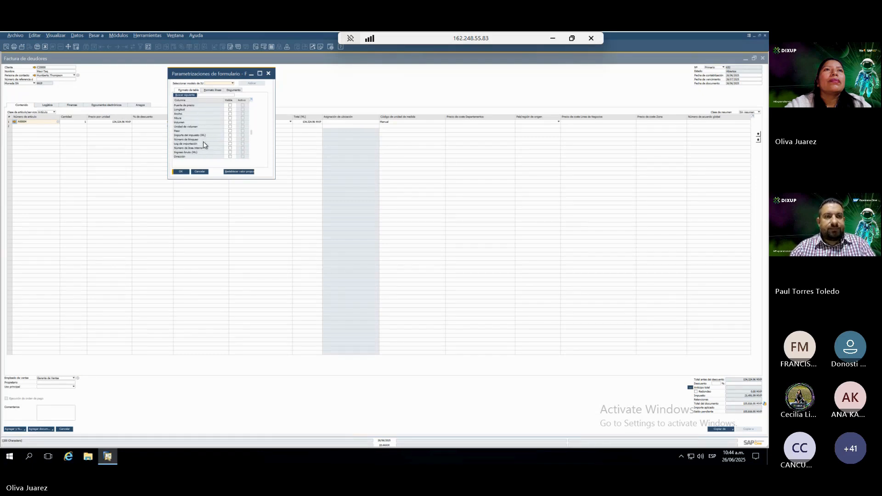
pyautogui.scroll(1, 205, 145)
pyautogui.scroll(4, 204, 145)
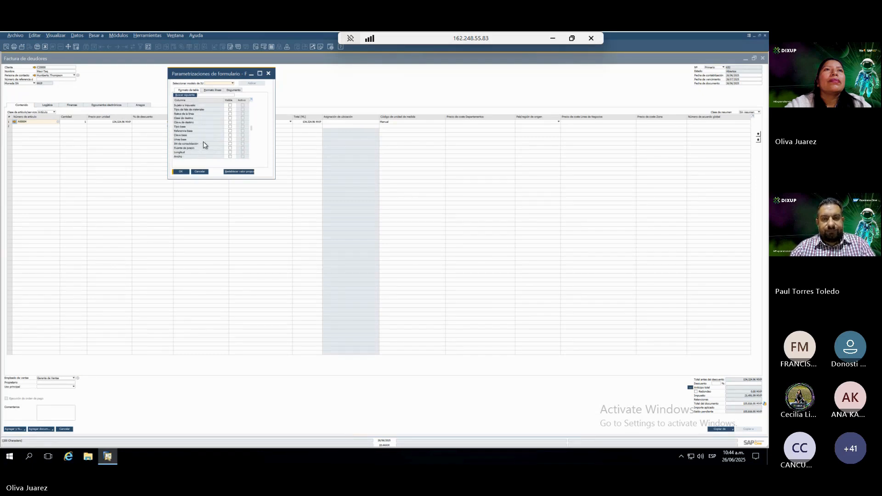
pyautogui.scroll(1, 205, 146)
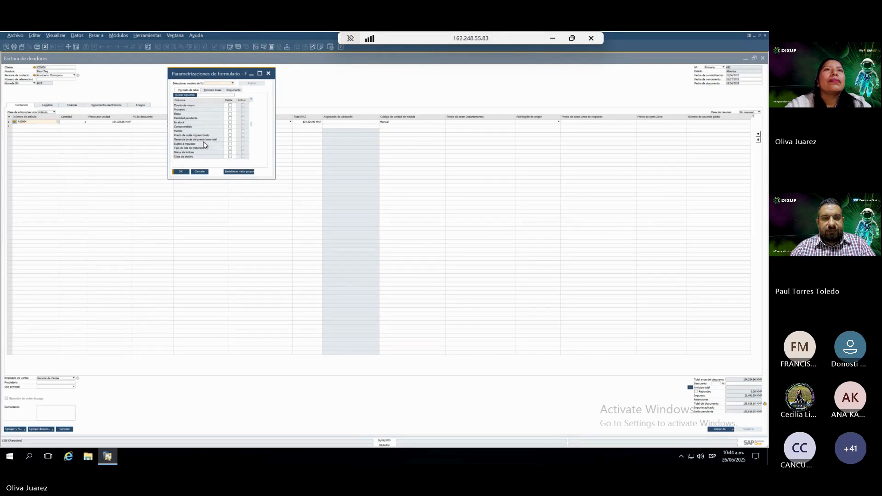
pyautogui.scroll(3, 205, 145)
pyautogui.scroll(3, 205, 145)
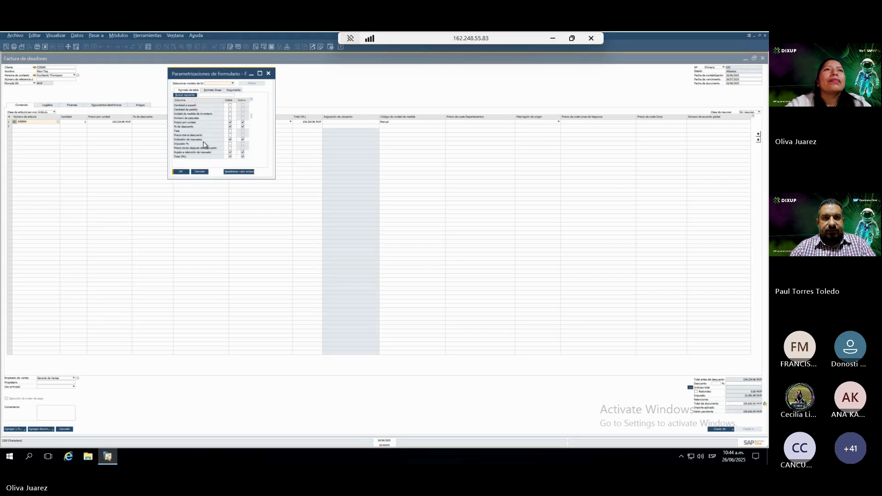
pyautogui.scroll(3, 205, 145)
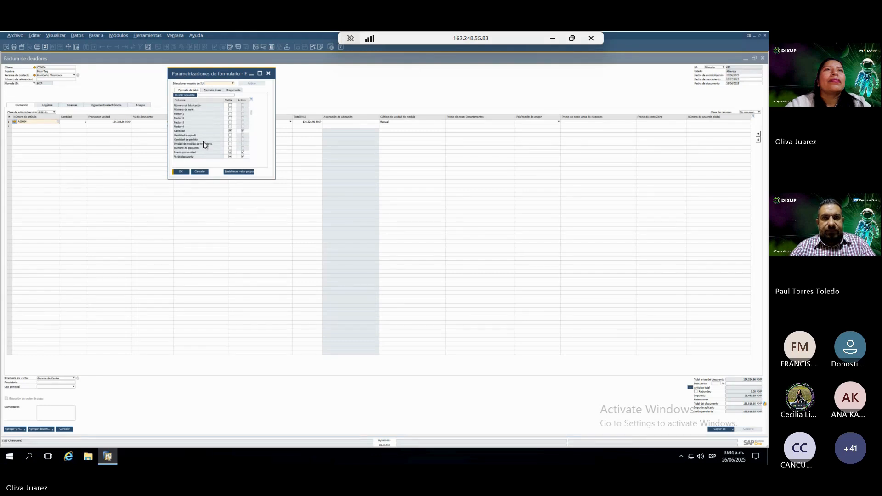
pyautogui.scroll(3, 205, 146)
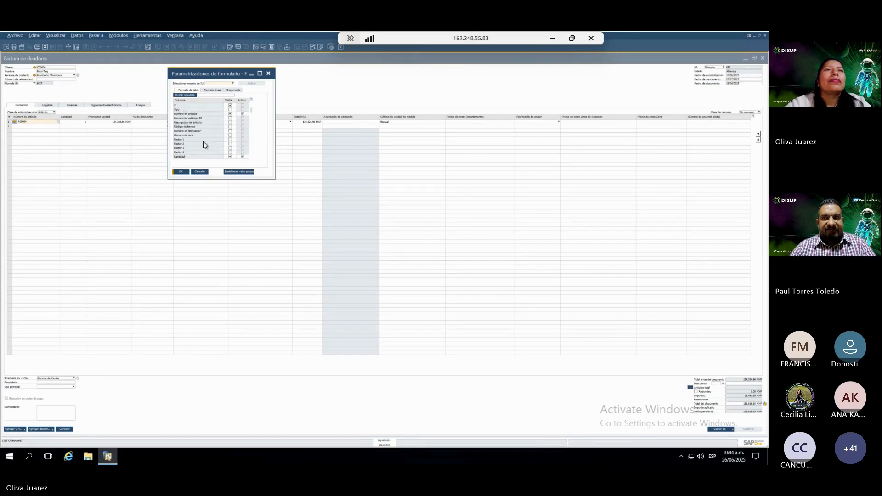
# Step: Make the Departamentos, Línea de Negocios and Zona columns visible in the sales invoice's table format and apply the form settings
pyautogui.scroll(-8, 205, 145)
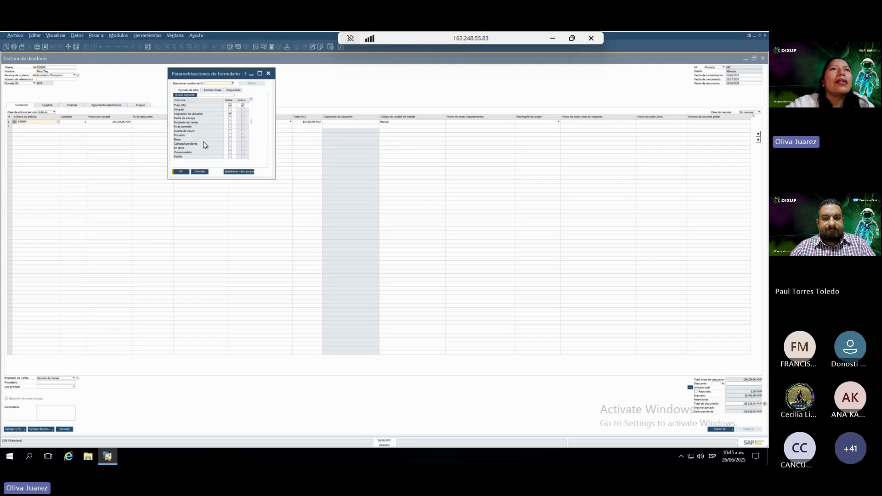
pyautogui.scroll(-2, 205, 145)
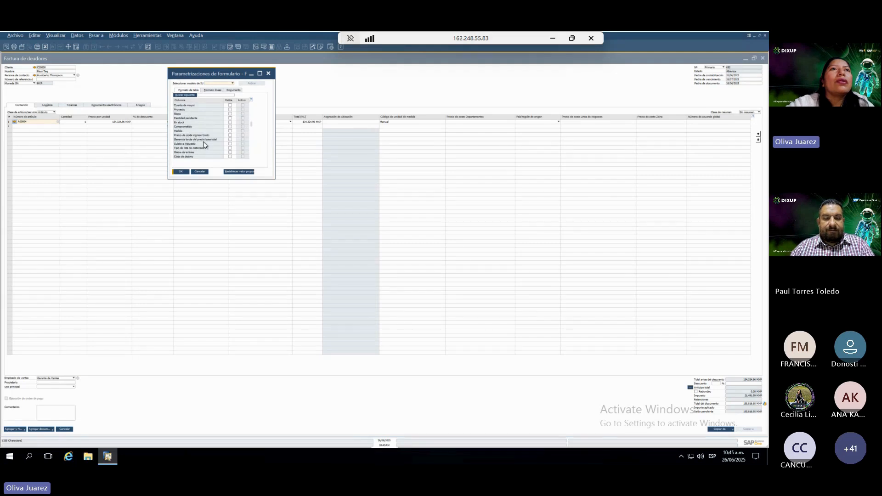
pyautogui.scroll(-1, 204, 145)
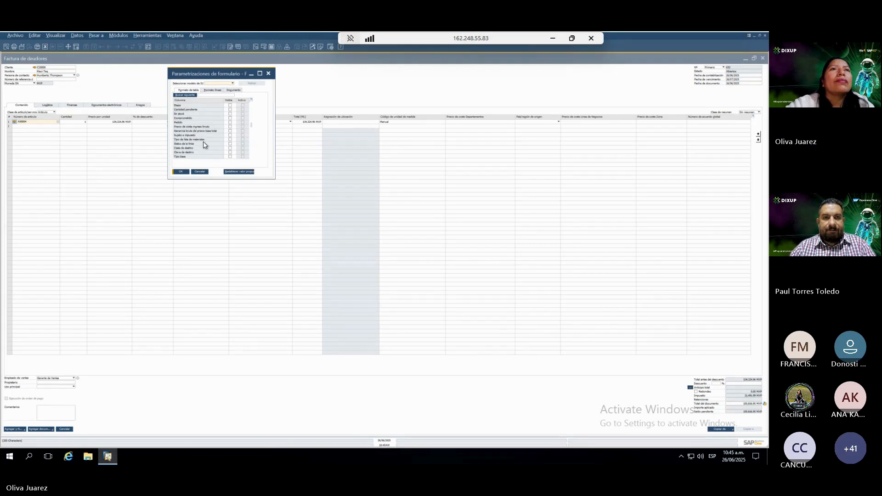
pyautogui.scroll(-3, 204, 145)
pyautogui.scroll(-1, 205, 145)
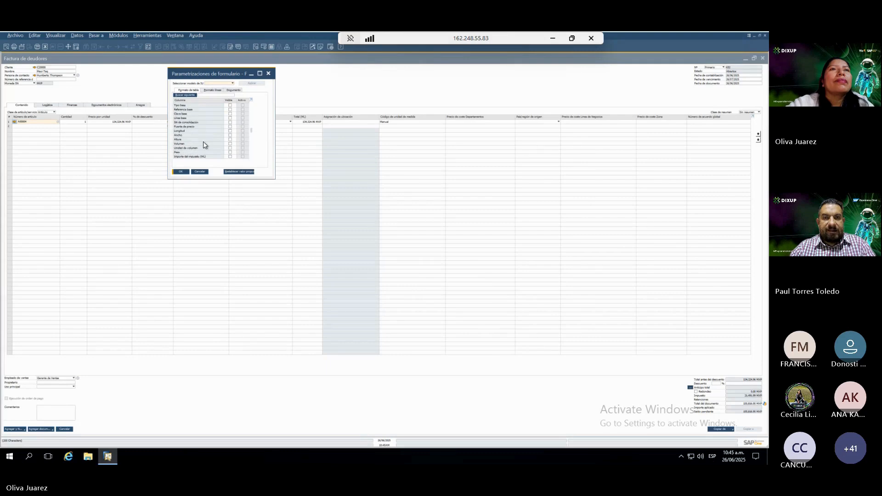
pyautogui.scroll(-4, 204, 145)
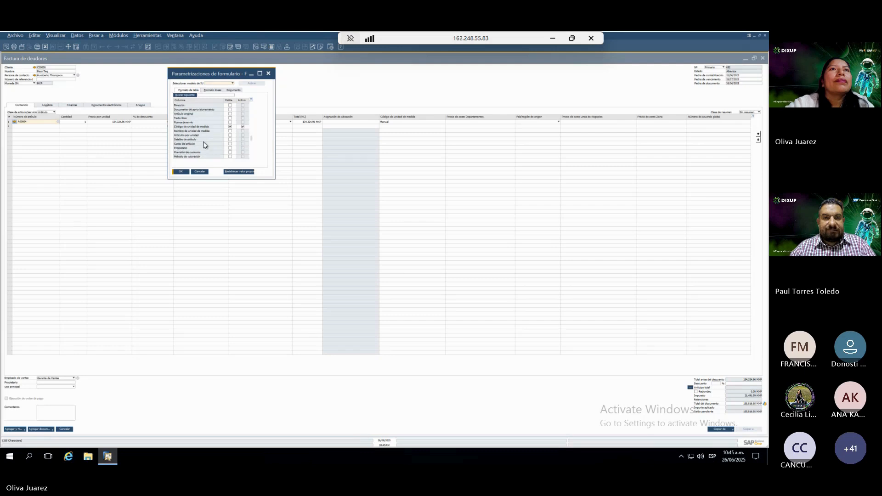
pyautogui.scroll(-3, 204, 145)
pyautogui.scroll(-3, 204, 145)
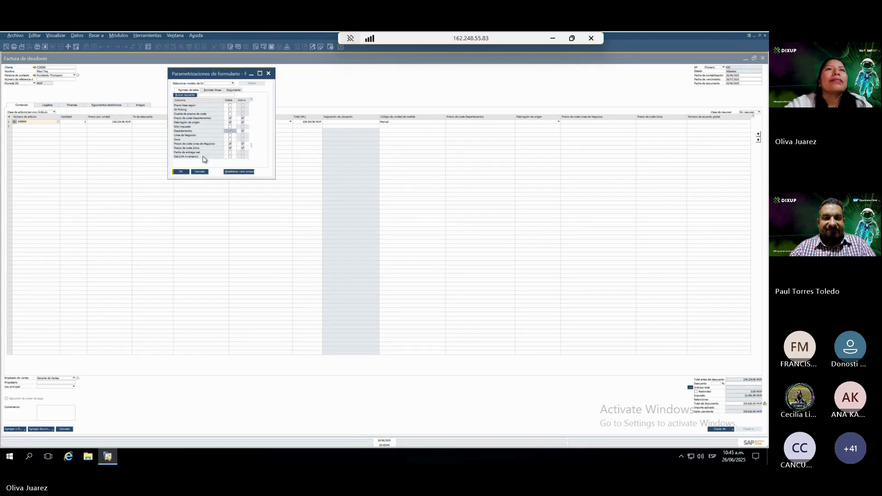
pyautogui.click(231, 132)
pyautogui.click(231, 135)
pyautogui.click(230, 139)
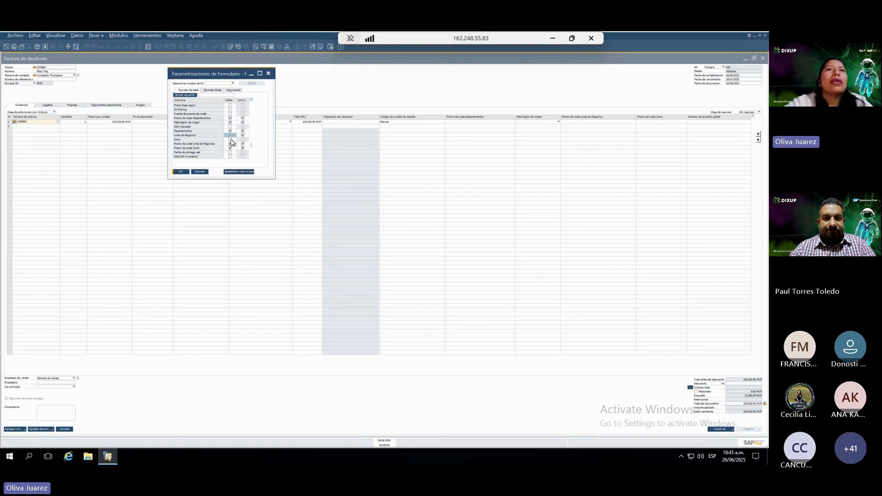
pyautogui.click(180, 172)
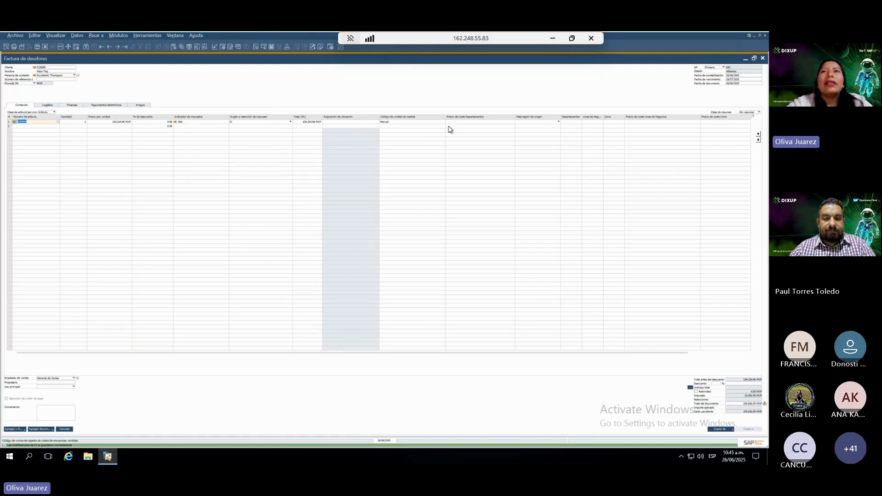
# Step: Assign the Soporte distribution rule to Departamentos and the Aplicaciones rule to Línea de Negocios on the invoice's first line
pyautogui.click(574, 122)
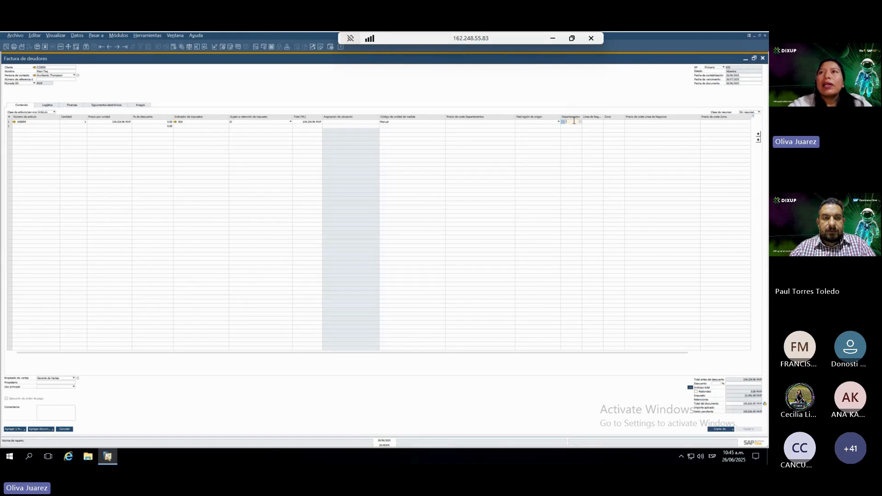
pyautogui.click(580, 122)
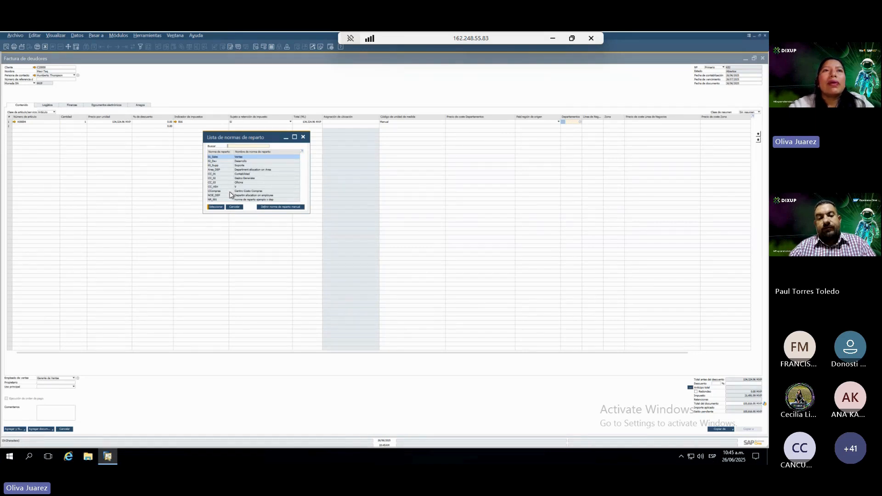
pyautogui.doubleClick(226, 166)
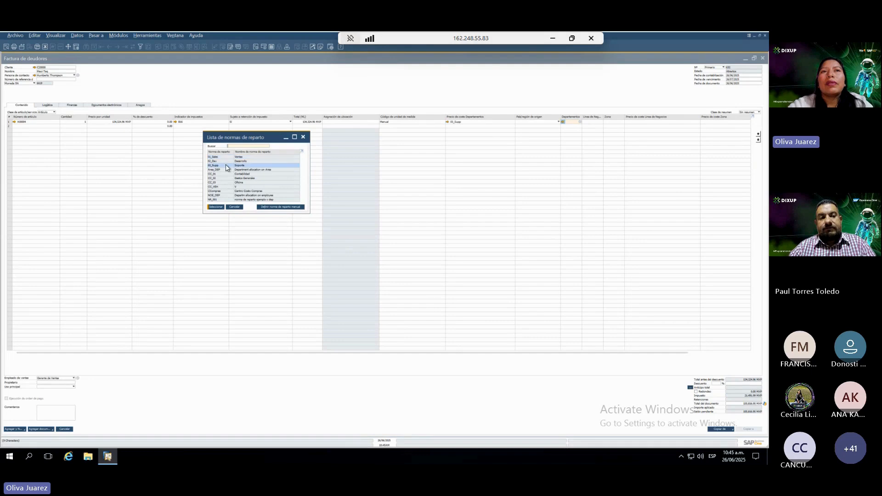
pyautogui.click(596, 122)
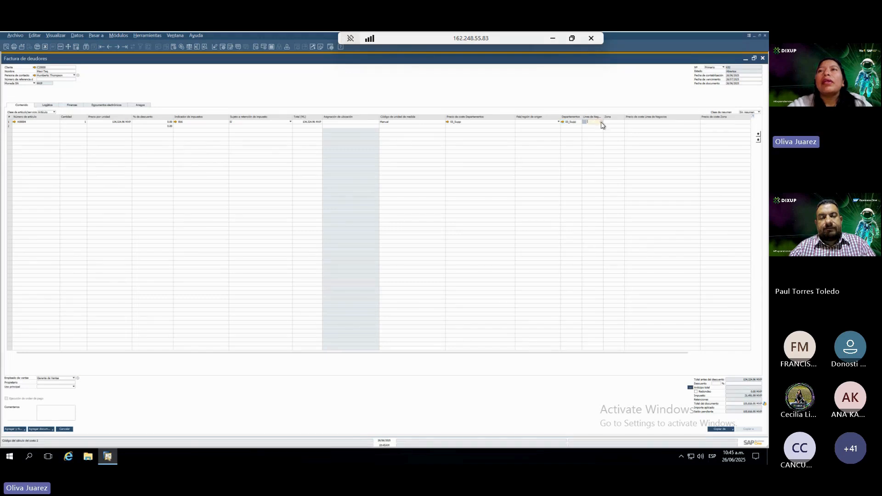
pyautogui.click(602, 123)
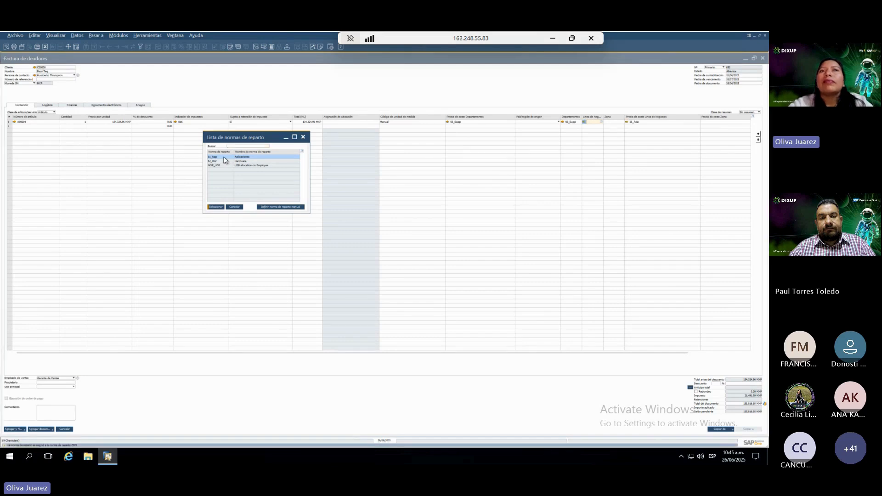
pyautogui.press('Return')
# Step: Check the distribution rules available for Zona on the first line and close the list without choosing one
pyautogui.click(622, 123)
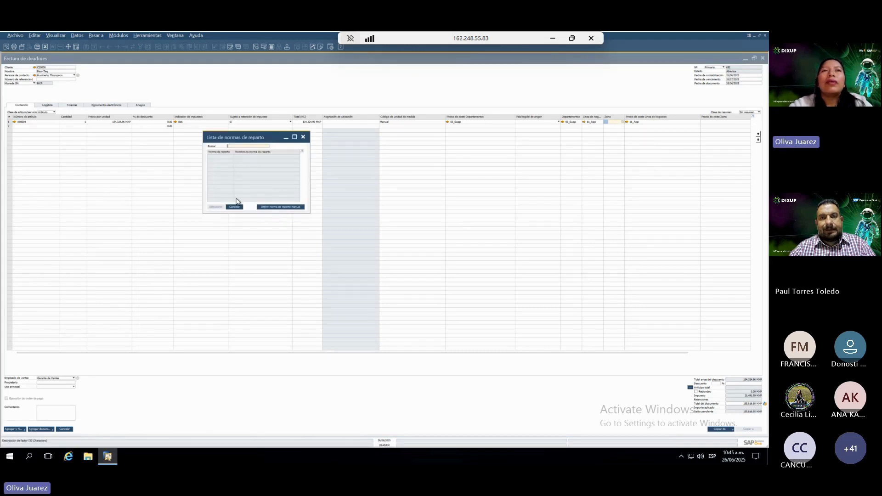
pyautogui.press('Escape')
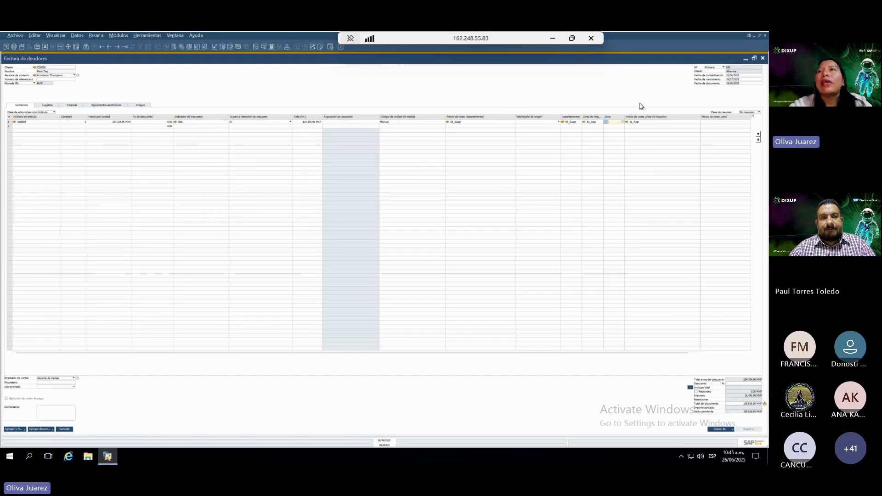
pyautogui.click(636, 123)
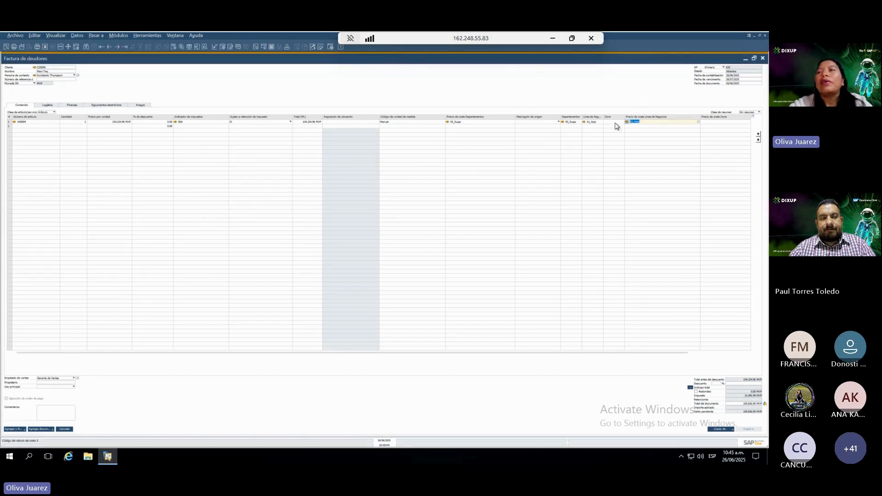
pyautogui.click(616, 123)
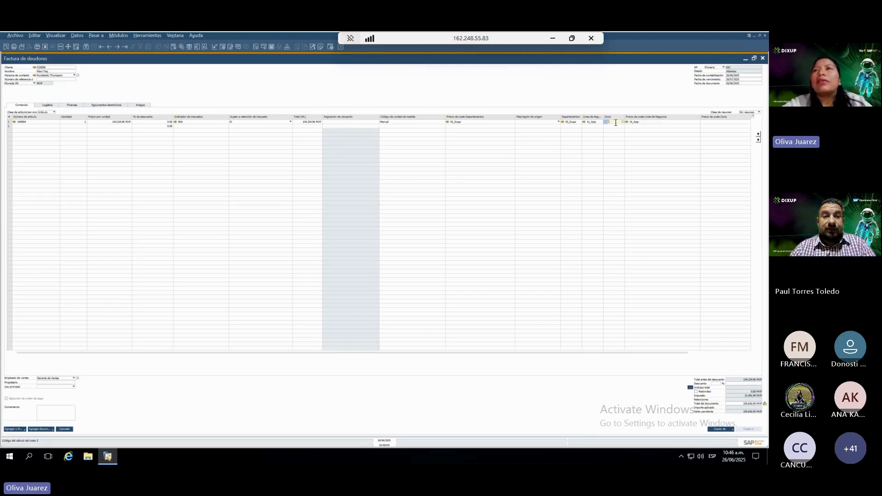
pyautogui.click(577, 122)
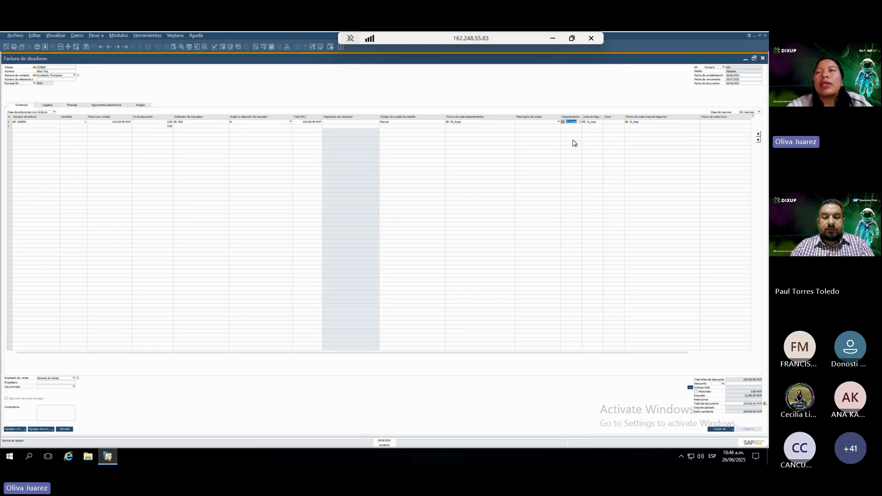
pyautogui.click(618, 122)
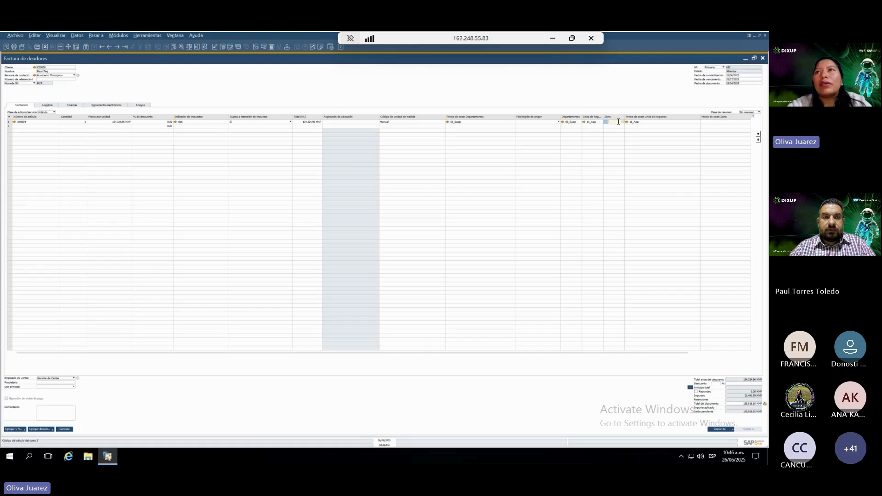
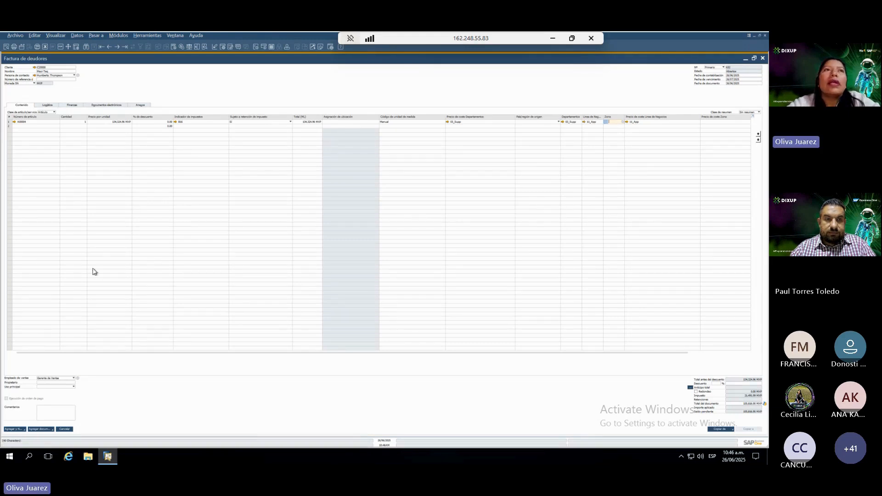
# Step: Try to add the sales invoice, accepting the tax withholding table without entering any code
pyautogui.click(13, 429)
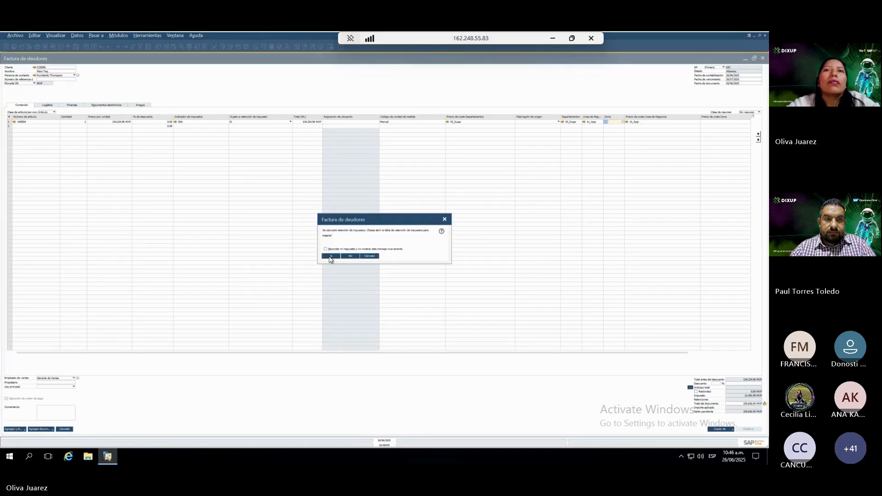
pyautogui.click(330, 257)
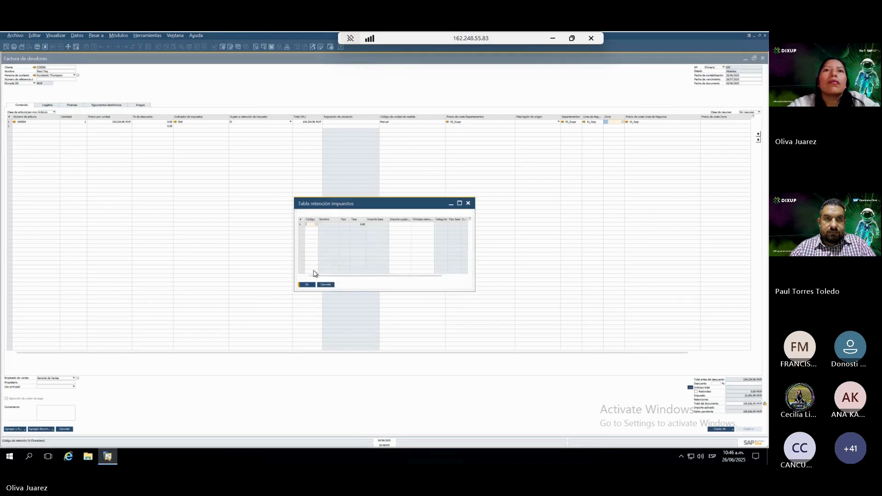
pyautogui.click(308, 285)
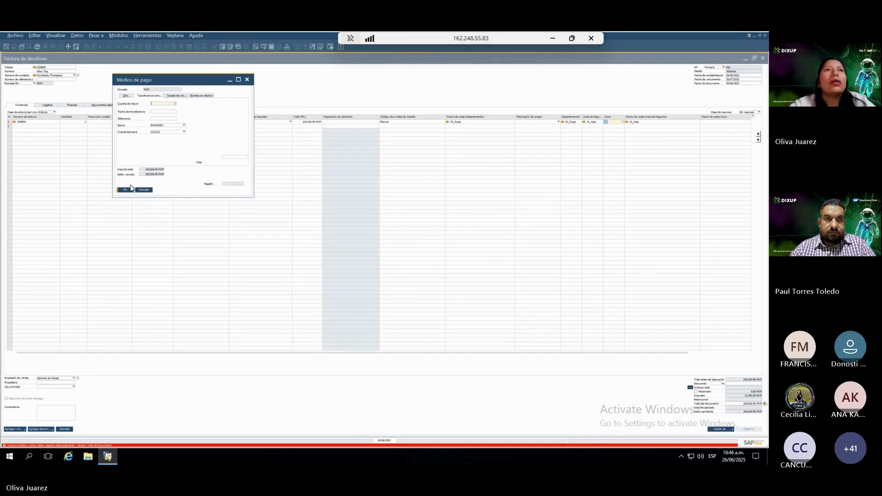
# Step: Enter a bank transfer payment to the Caja account dated 26/06/2025 for the invoice's full outstanding amount and accept it
pyautogui.press('Tab')
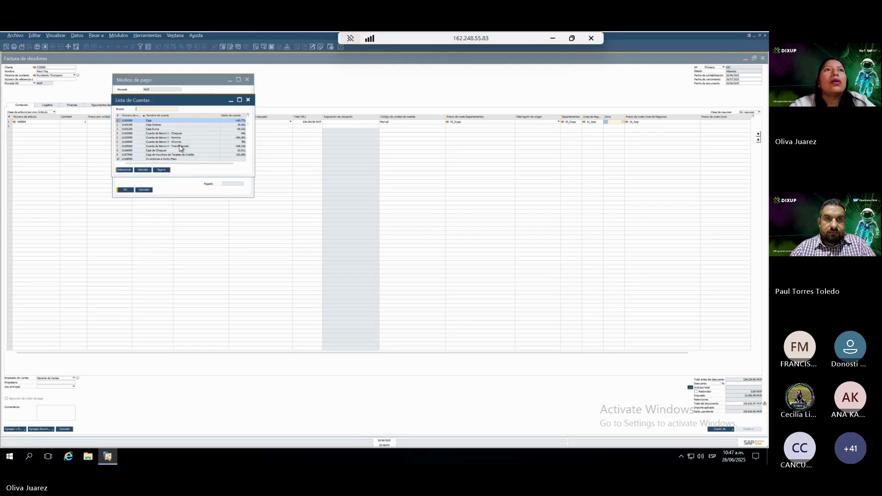
pyautogui.doubleClick(150, 119)
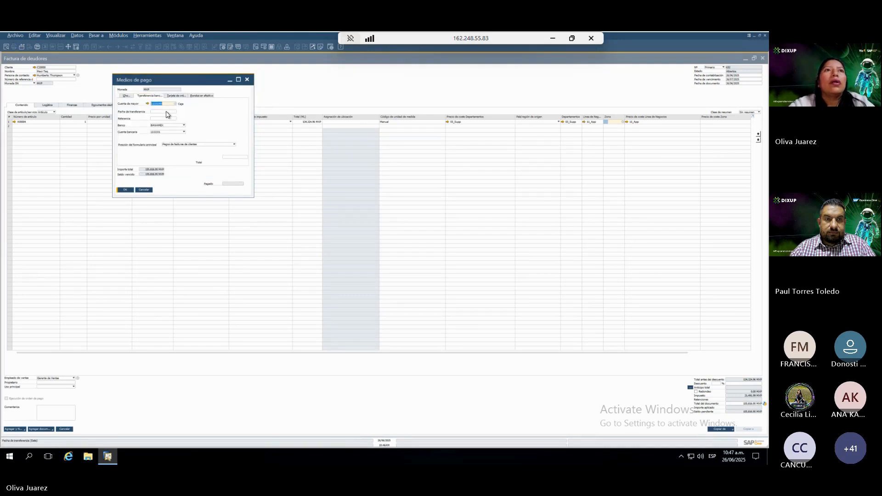
pyautogui.click(167, 111)
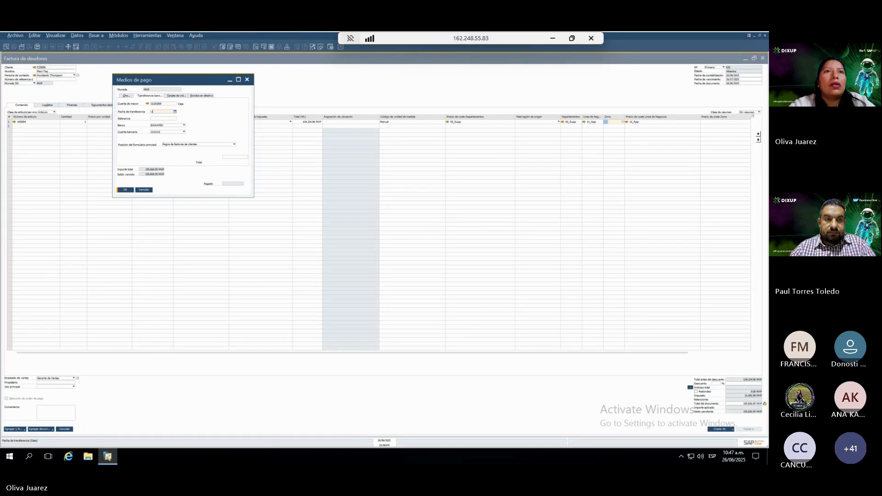
pyautogui.press('Tab')
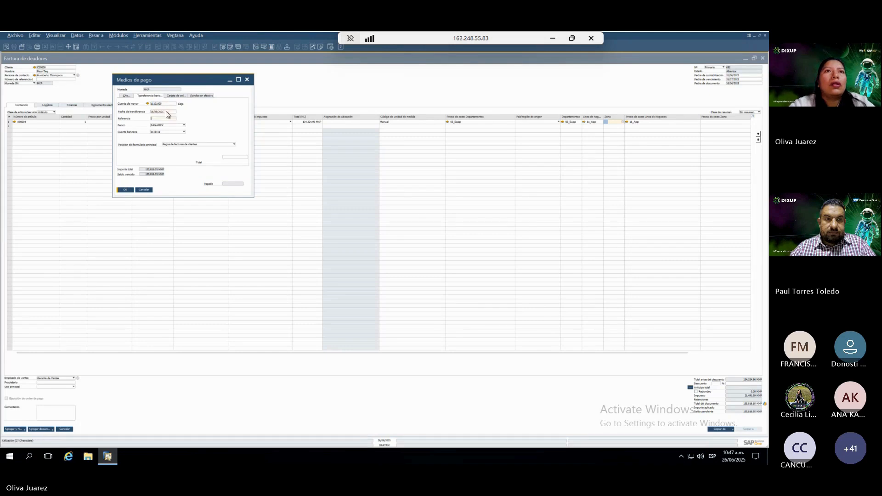
pyautogui.click(242, 157)
pyautogui.hotkey('ctrl', 'b')
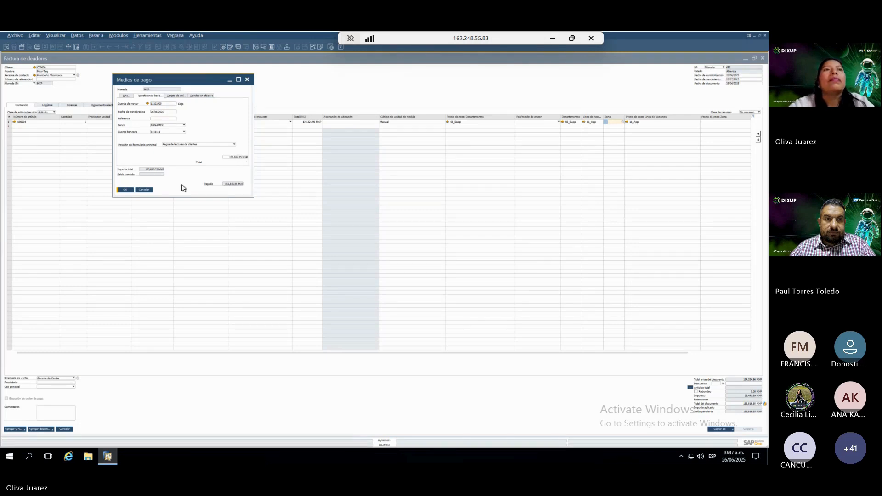
pyautogui.click(124, 190)
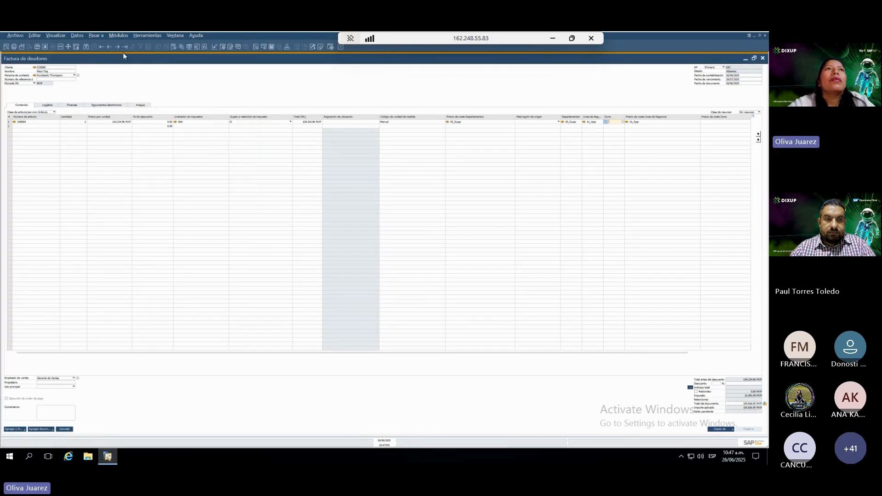
# Step: Display the user-defined fields alongside the sales invoice
pyautogui.click(119, 35)
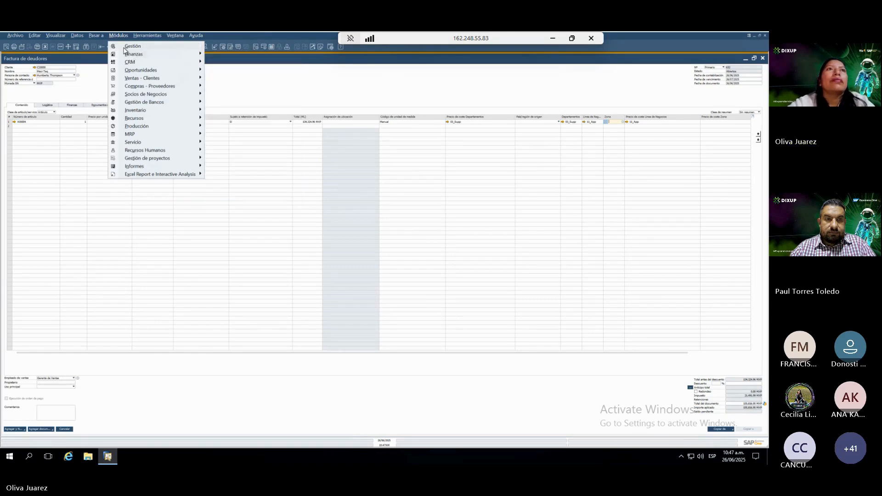
pyautogui.click(56, 37)
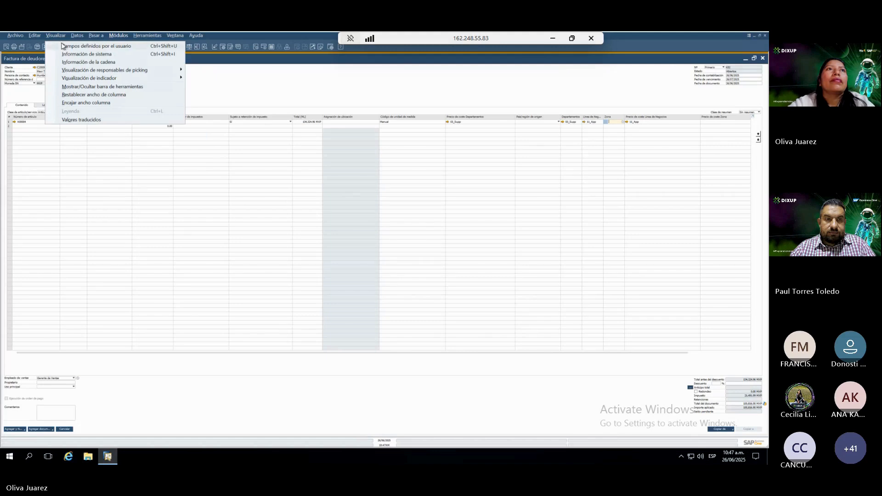
pyautogui.click(69, 46)
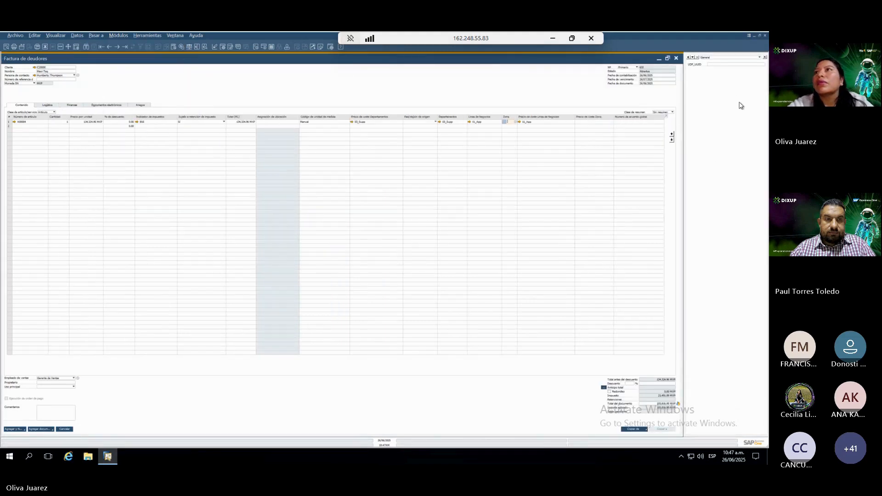
# Step: Add the sales invoice with an empty withholding table, agreeing to continue without a posted goods movement and to create the unmodifiable document
pyautogui.click(16, 429)
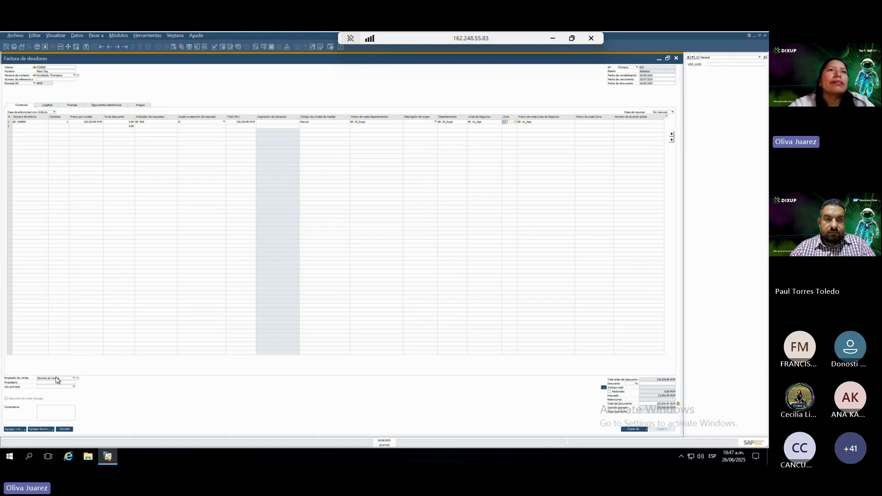
pyautogui.click(331, 256)
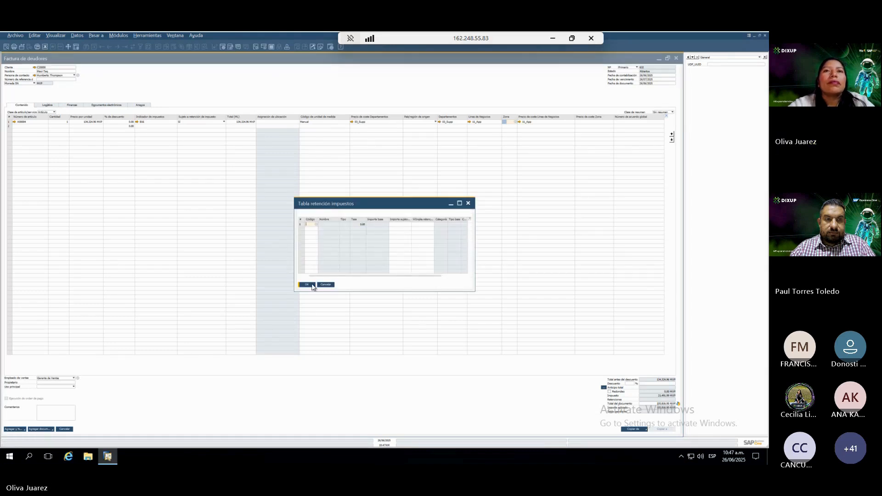
pyautogui.click(313, 285)
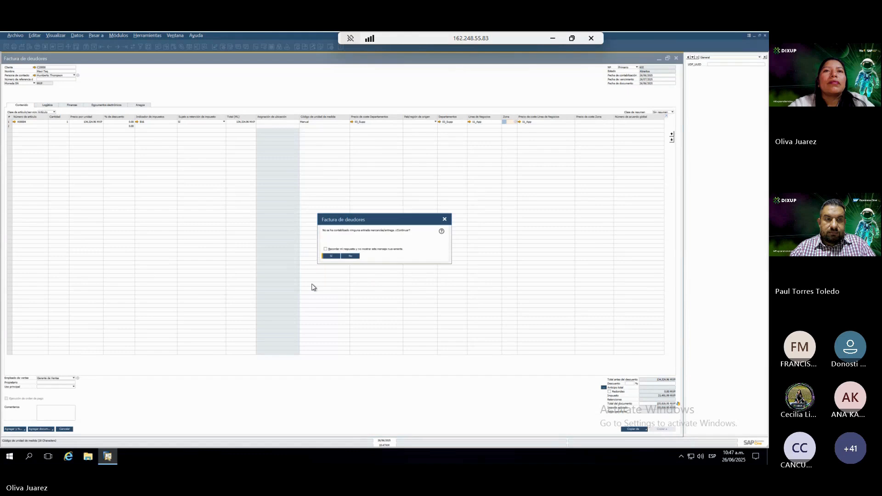
pyautogui.click(329, 256)
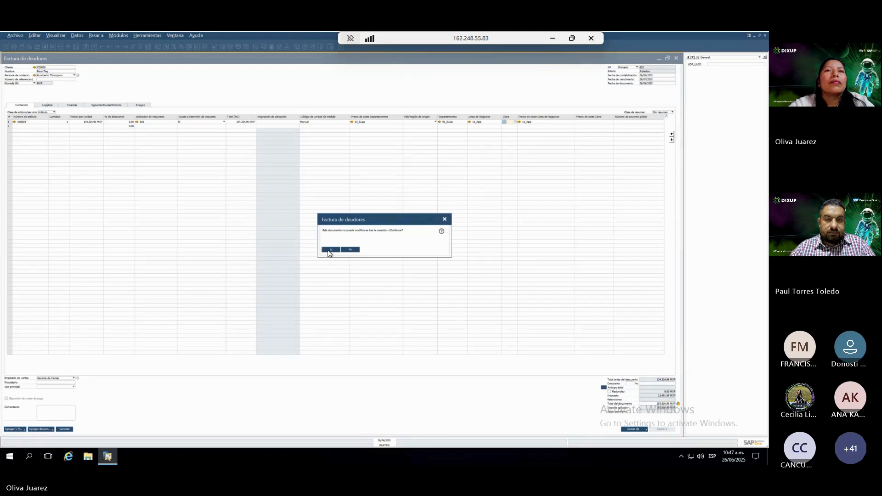
pyautogui.click(328, 251)
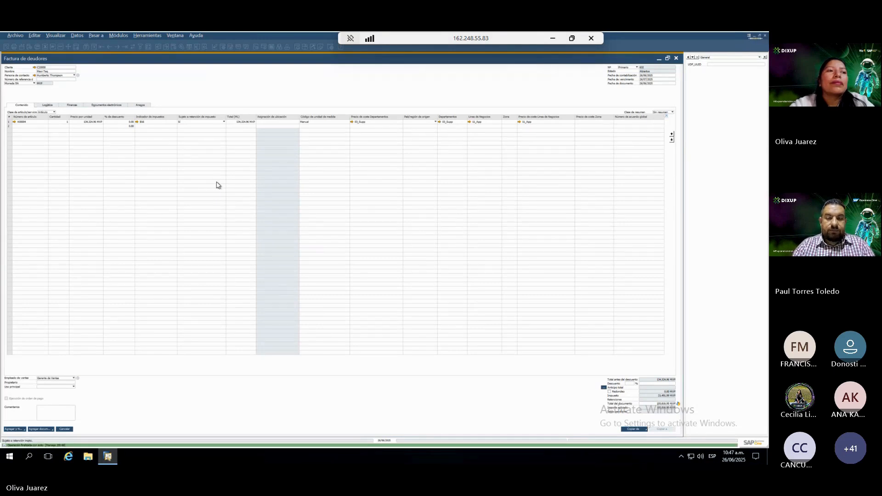
# Step: Review the distribution rules in the journal entry of the newly added sales invoice, and close both the entry and the invoice
pyautogui.click(108, 47)
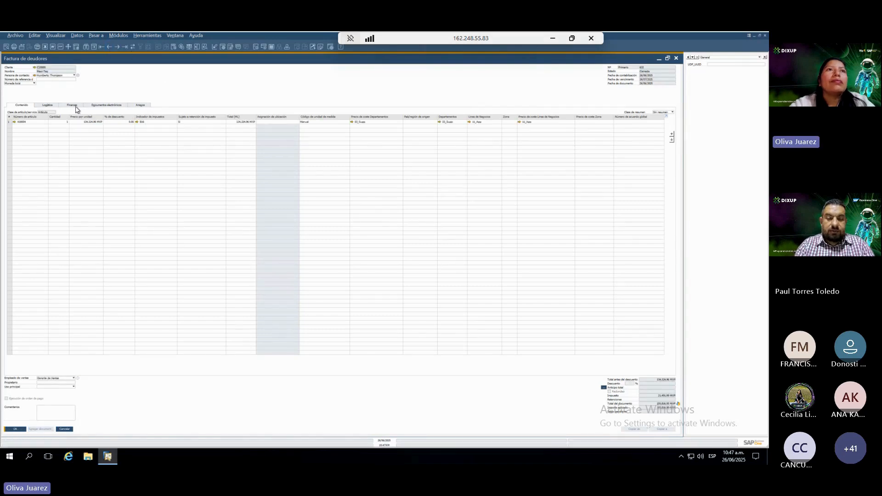
pyautogui.click(73, 105)
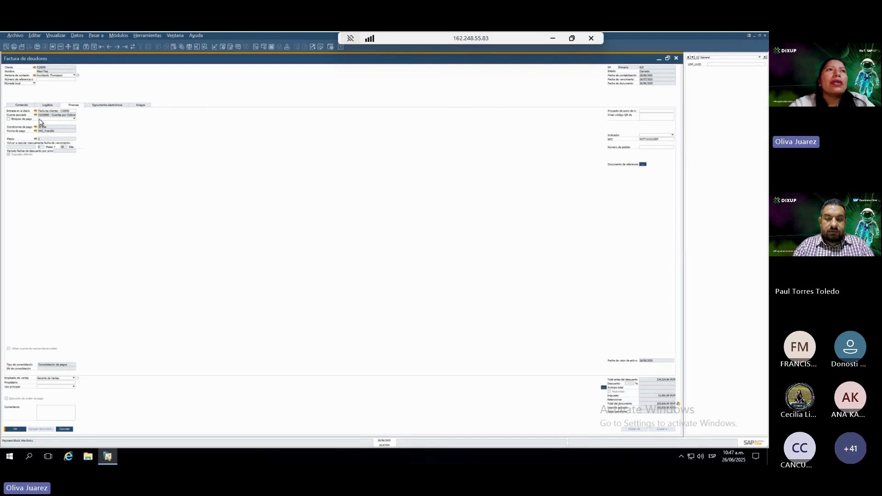
pyautogui.click(35, 111)
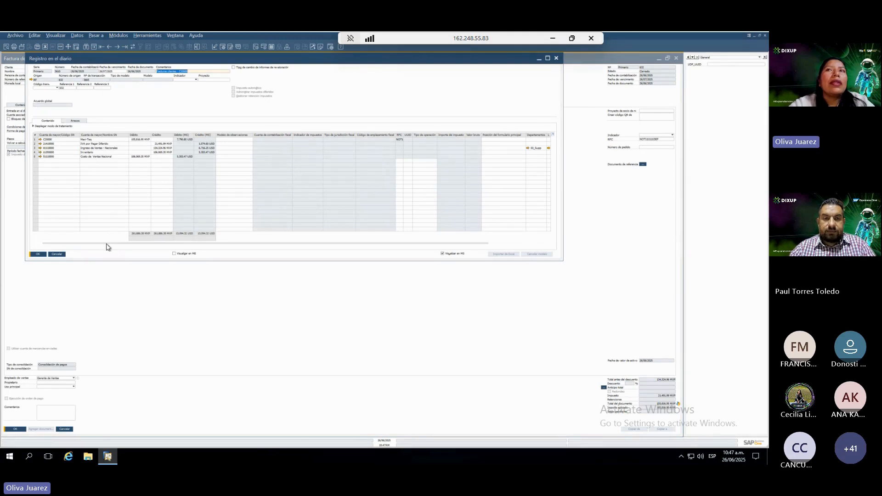
pyautogui.moveTo(128, 243); pyautogui.dragTo(240, 241)
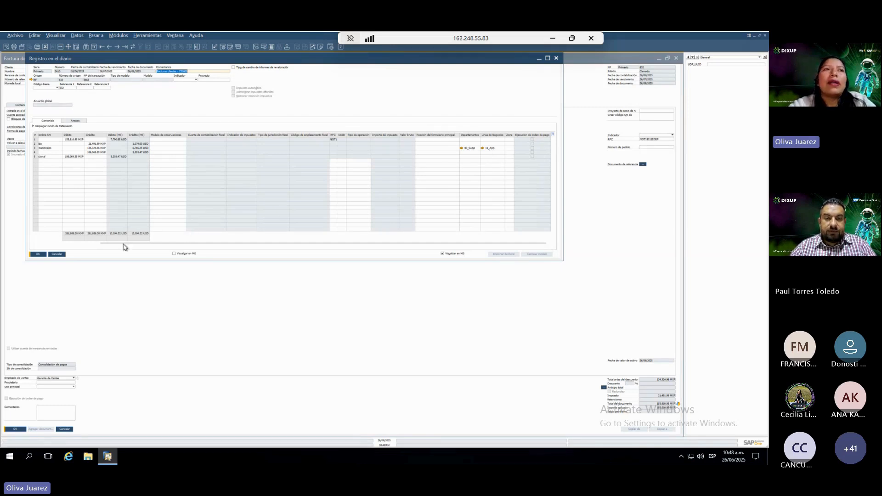
pyautogui.moveTo(48, 250); pyautogui.dragTo(48, 250)
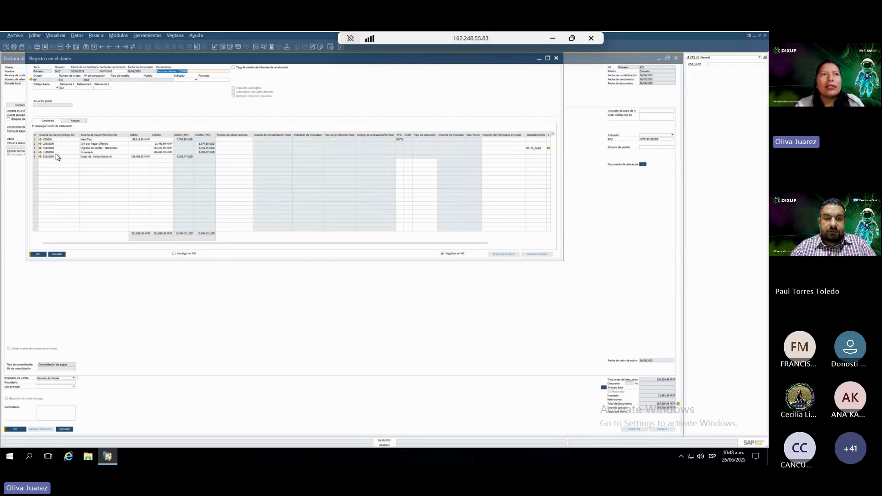
pyautogui.click(57, 254)
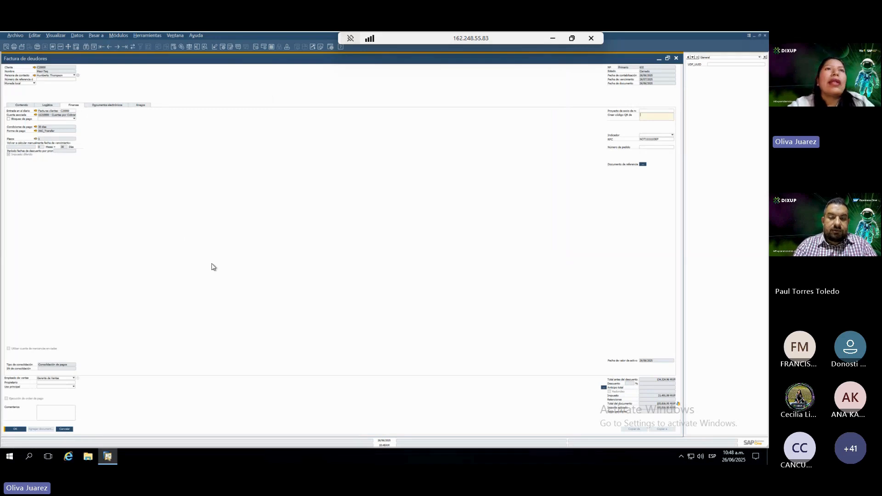
pyautogui.click(65, 430)
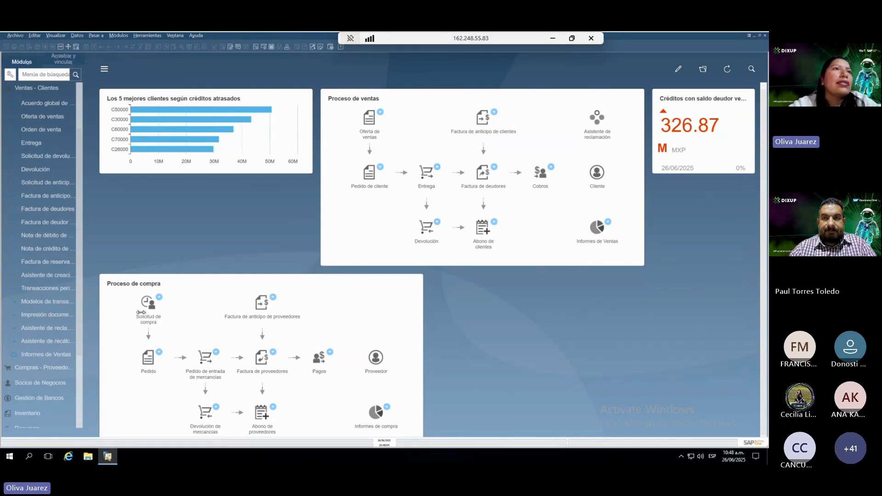
# Step: Widen the module menu, collapse the Ventas - Clientes module and expand Finanzas
pyautogui.moveTo(67, 123); pyautogui.dragTo(50, 90)
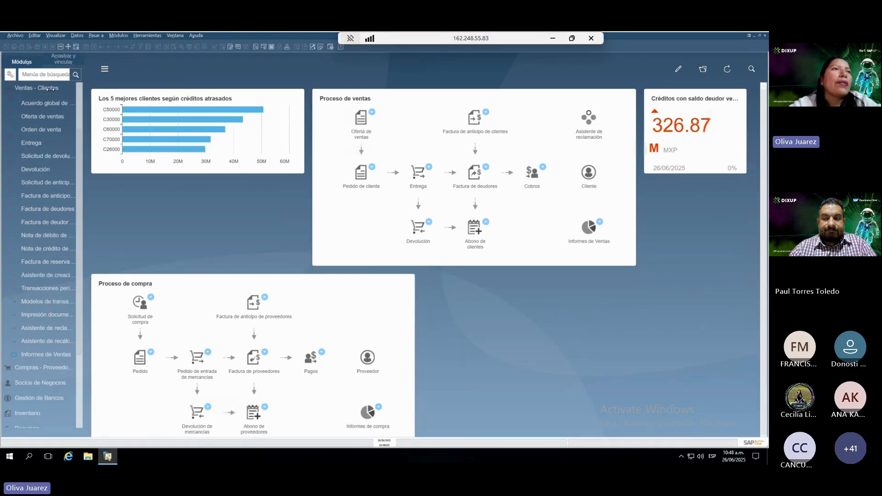
pyautogui.click(50, 89)
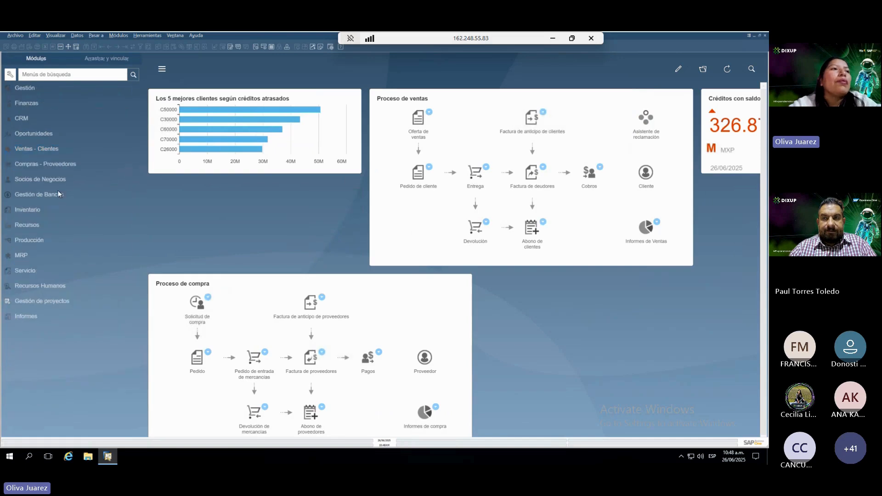
pyautogui.click(40, 104)
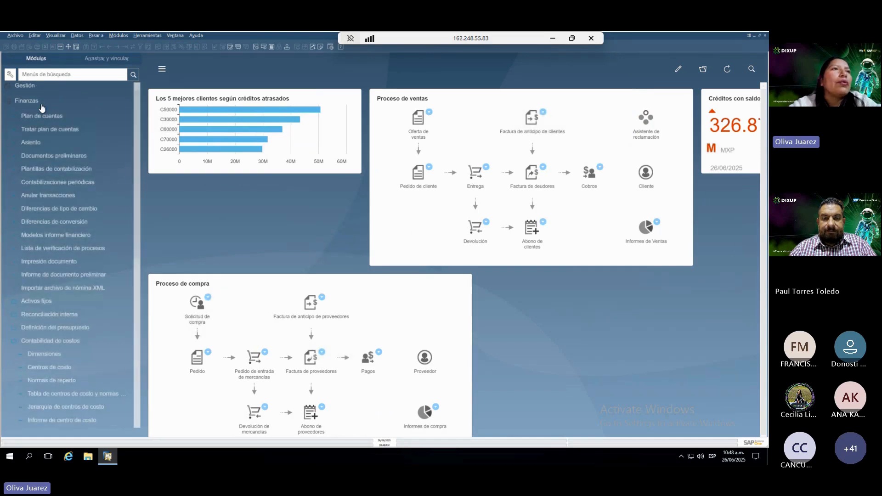
# Step: Open the selection criteria of Informe de centro de costo under Contabilidad de costos in the Finanzas module
pyautogui.scroll(-1, 52, 268)
pyautogui.click(66, 333)
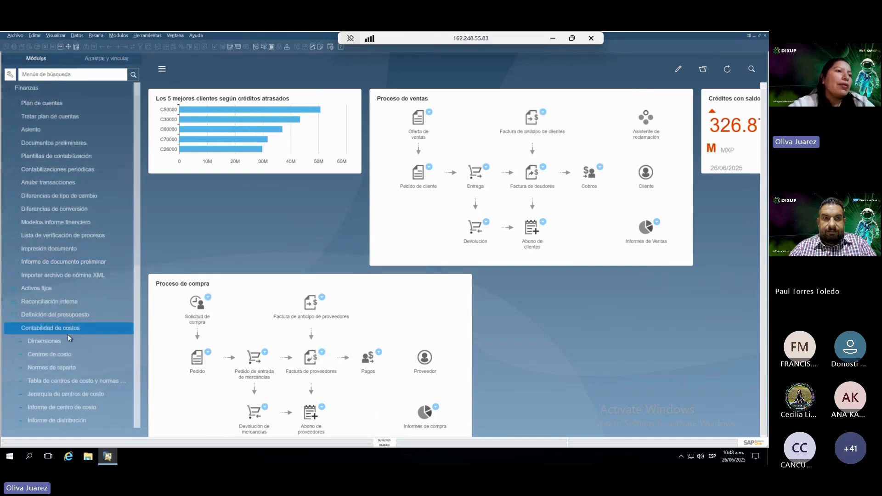
pyautogui.scroll(-3, 68, 335)
pyautogui.click(83, 339)
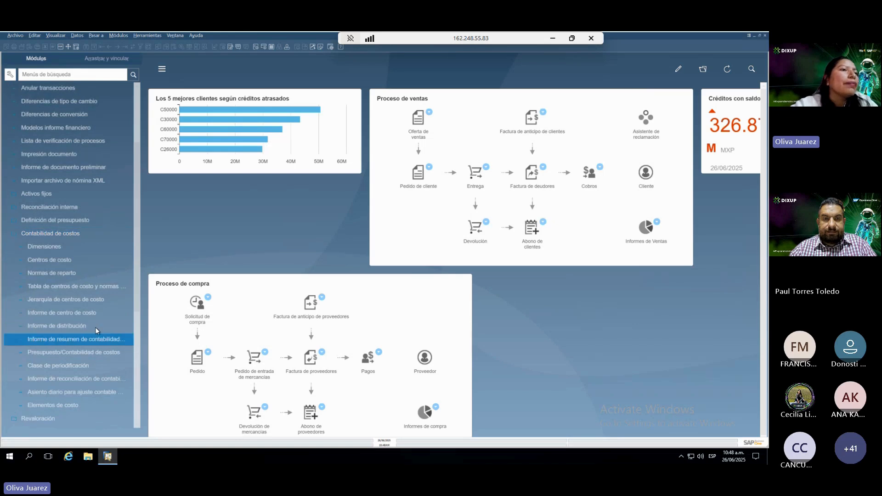
pyautogui.click(67, 417)
pyautogui.click(67, 405)
pyautogui.click(74, 313)
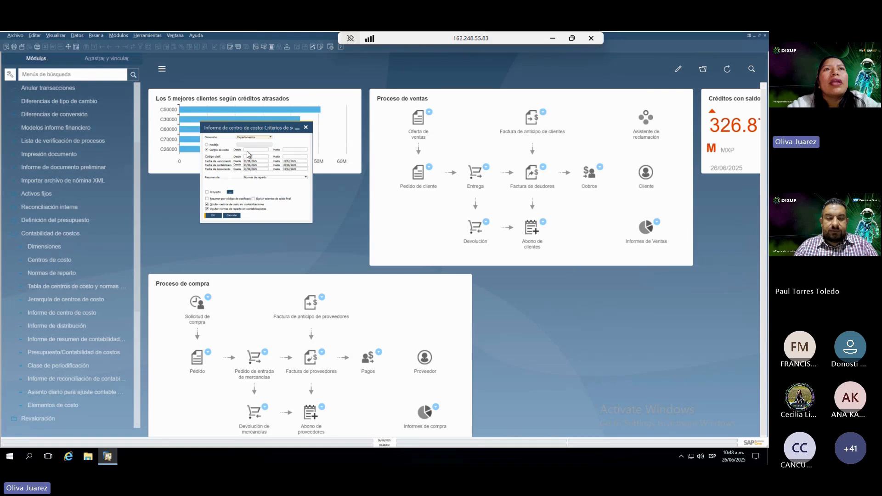
# Step: Run the cost center report for the Departamentos dimension, leaving the cost center range empty and summarizing by Normas de reparto
pyautogui.click(259, 139)
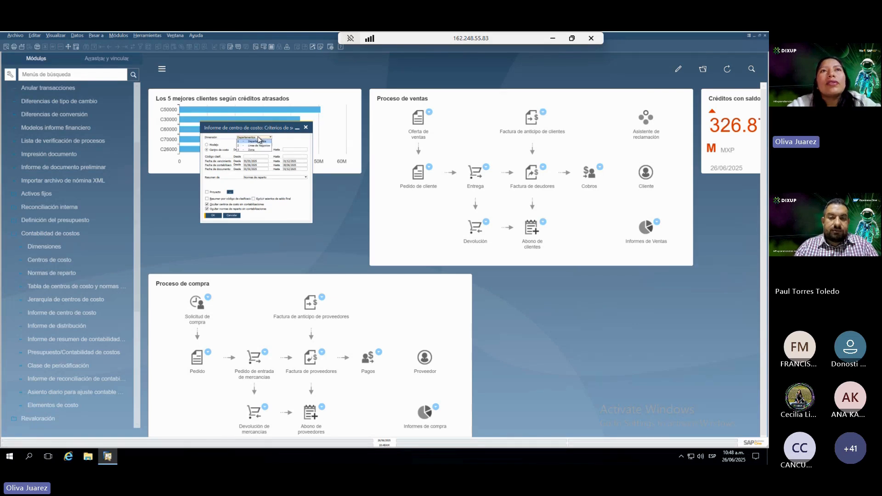
pyautogui.click(226, 147)
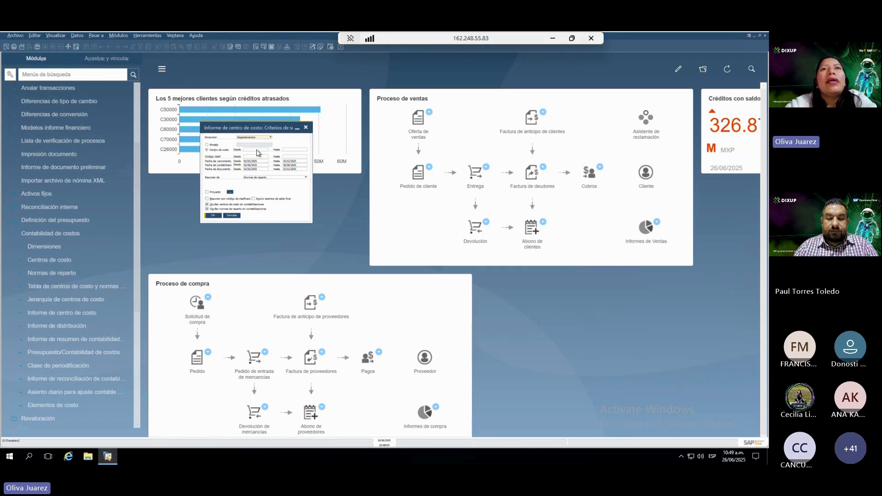
pyautogui.click(266, 150)
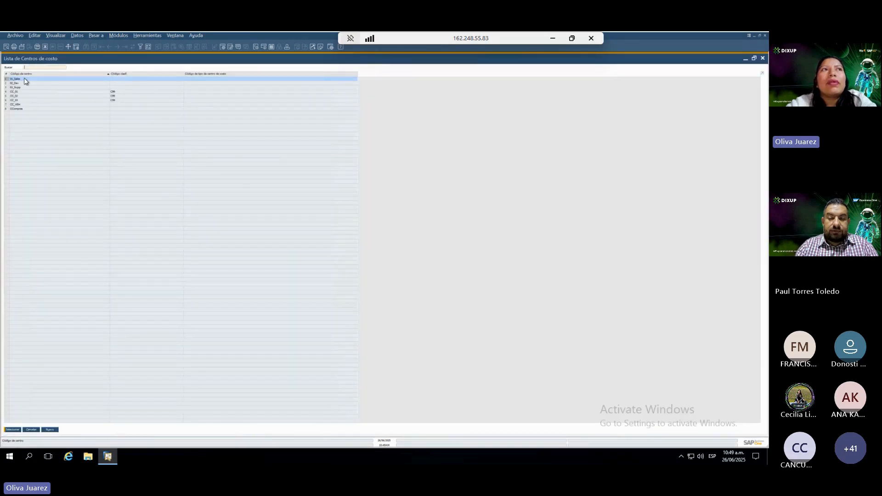
pyautogui.doubleClick(24, 80)
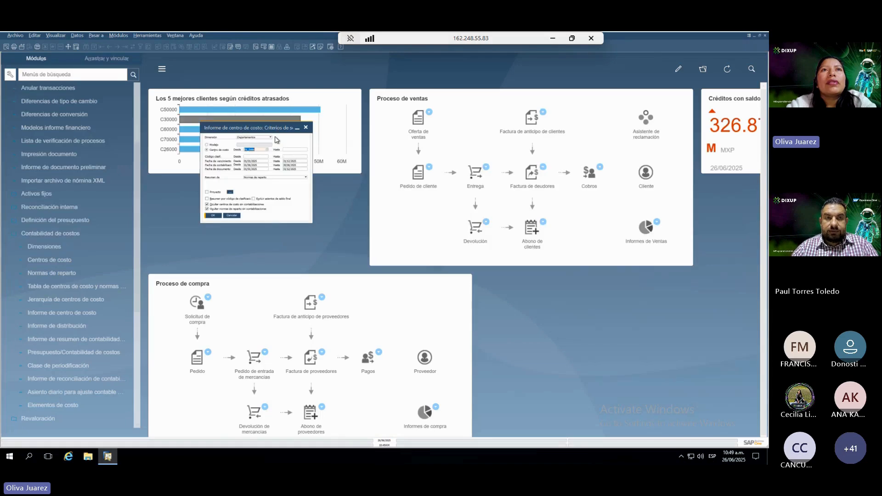
pyautogui.click(257, 157)
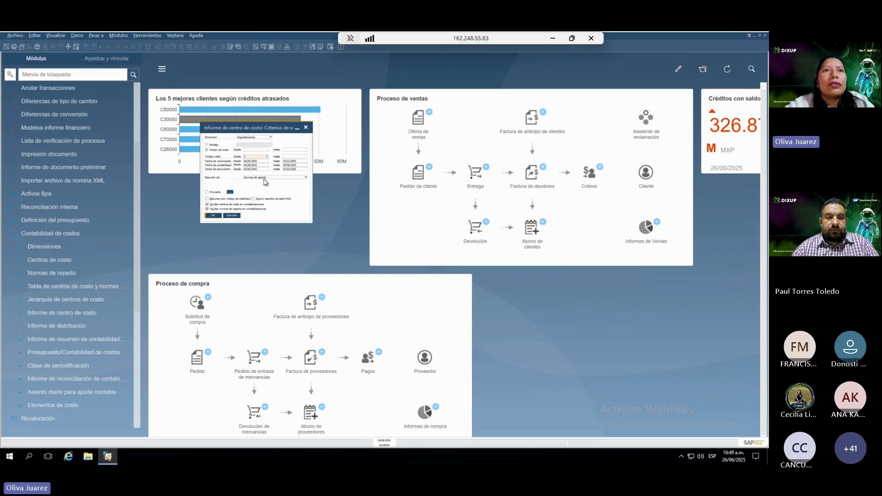
pyautogui.click(212, 218)
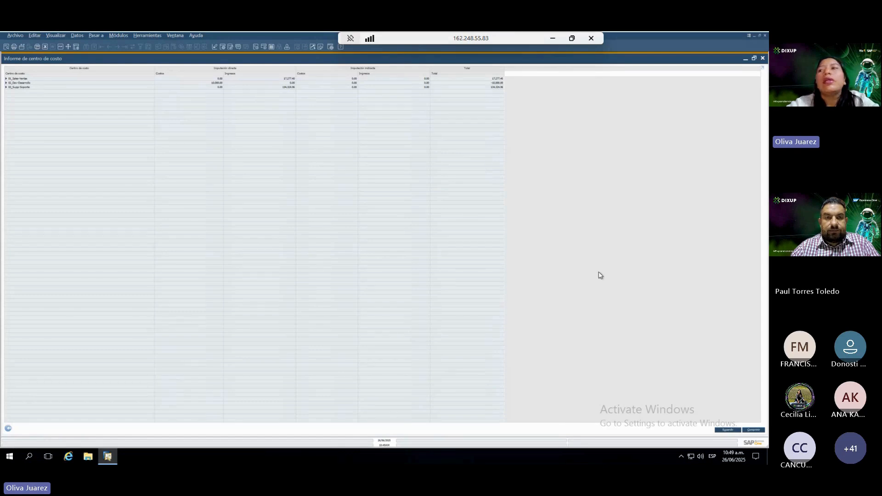
# Step: Expand all cost centers in the report to review their direct allocations, then exit the report and its selection criteria
pyautogui.click(736, 430)
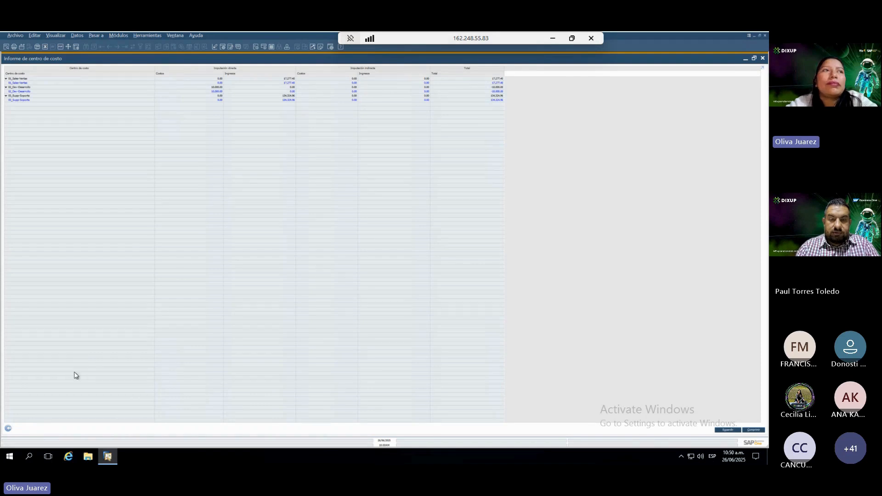
pyautogui.click(7, 430)
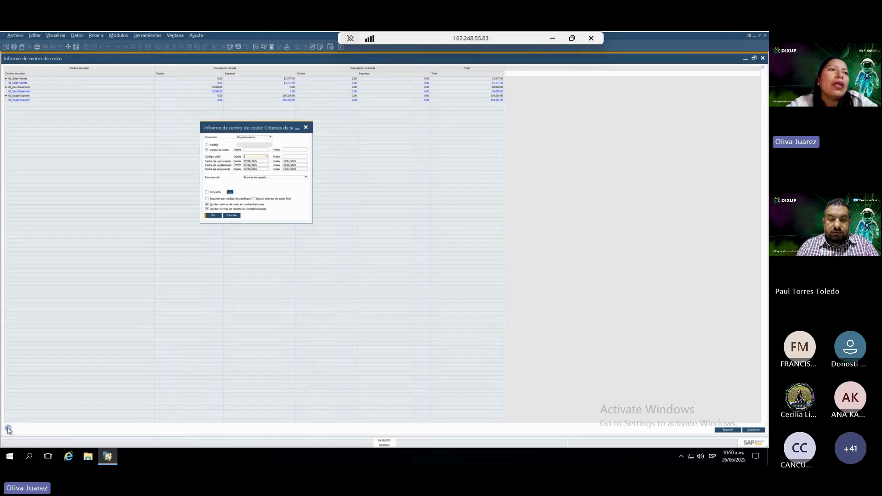
pyautogui.click(232, 216)
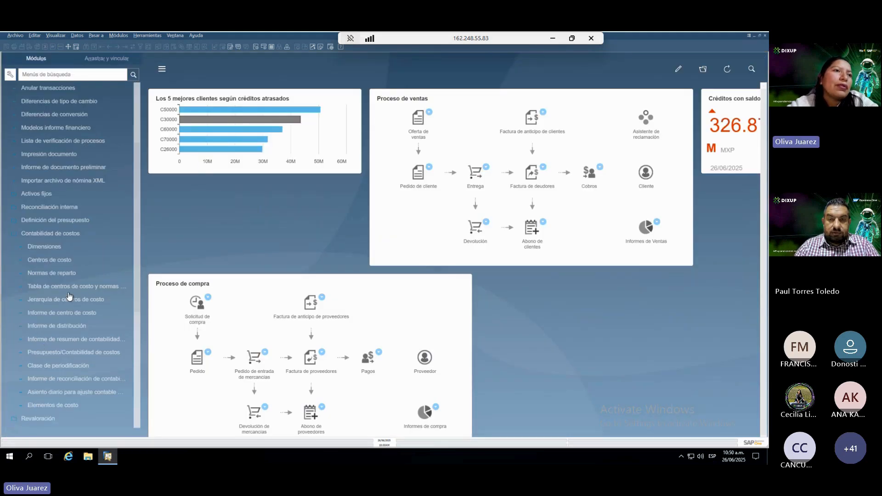
# Step: Collapse Contabilidad de costos, expand Informes financieros, and open the Libro mayor selection criteria under its Finanzas group
pyautogui.scroll(3, 79, 237)
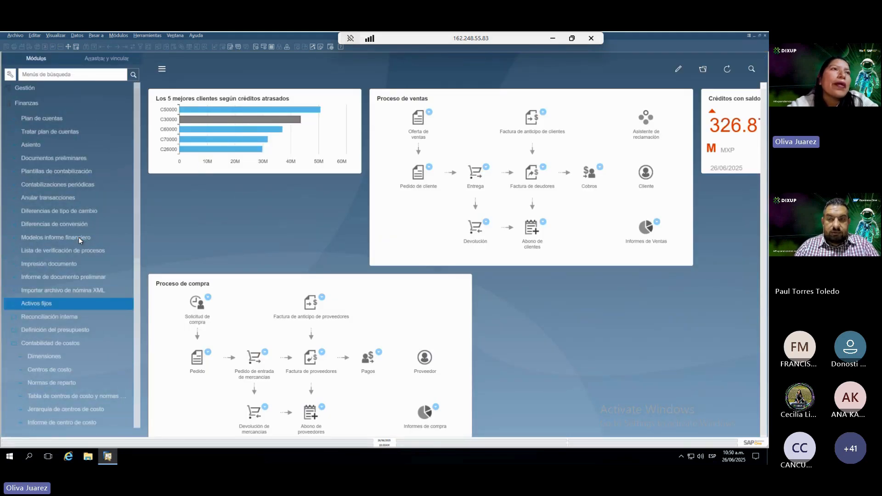
pyautogui.click(48, 105)
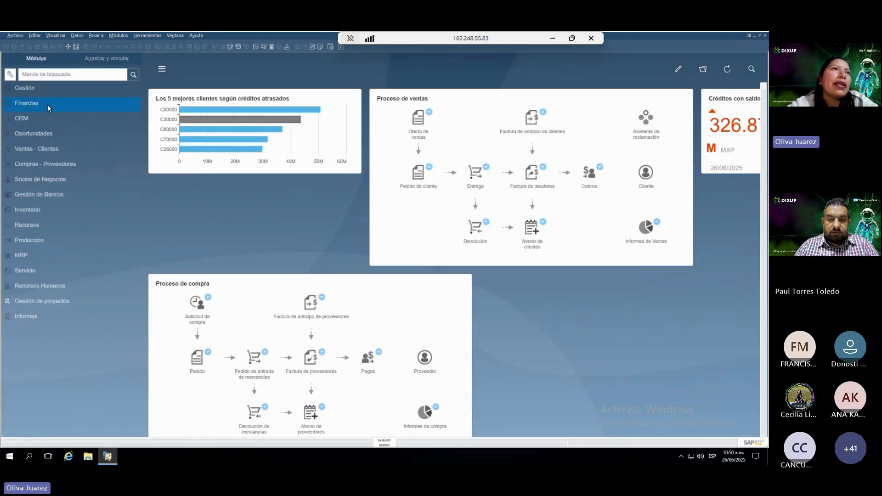
pyautogui.click(47, 104)
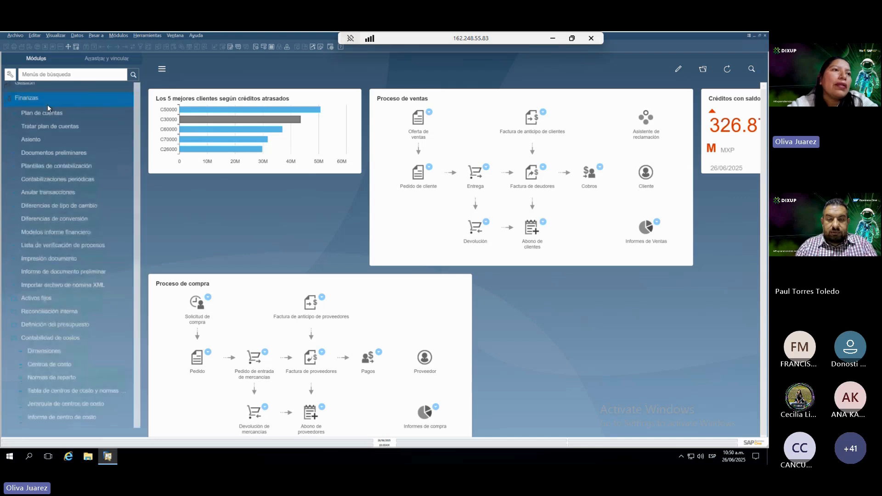
pyautogui.click(76, 329)
pyautogui.scroll(-2, 75, 329)
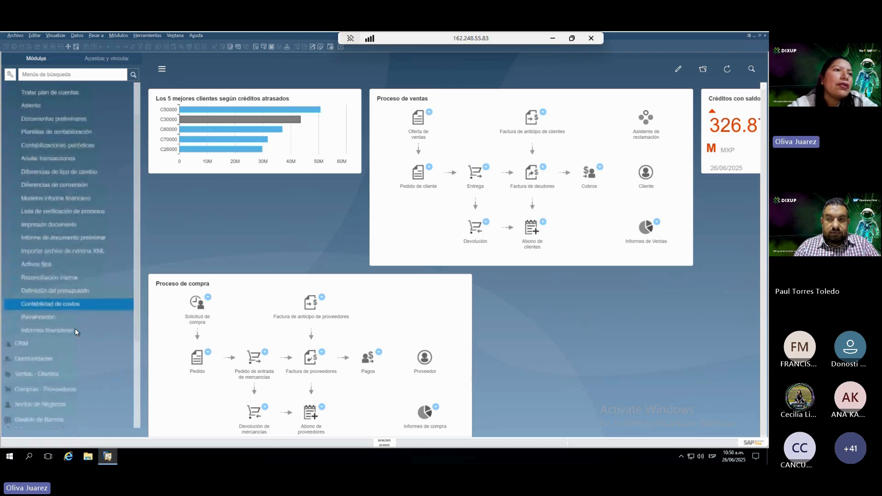
pyautogui.click(62, 305)
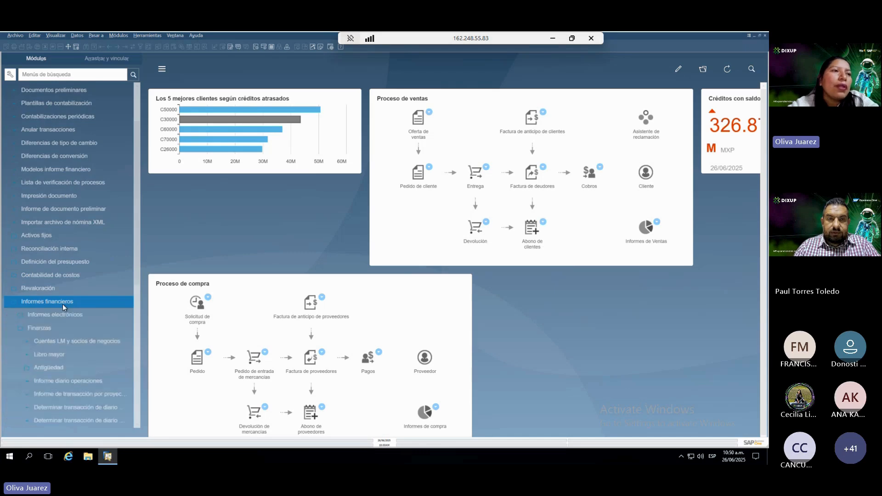
pyautogui.click(66, 381)
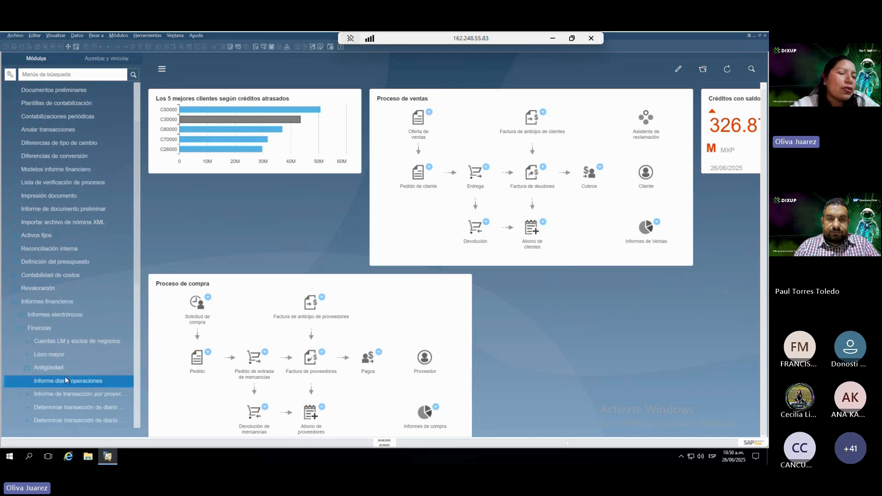
pyautogui.click(73, 368)
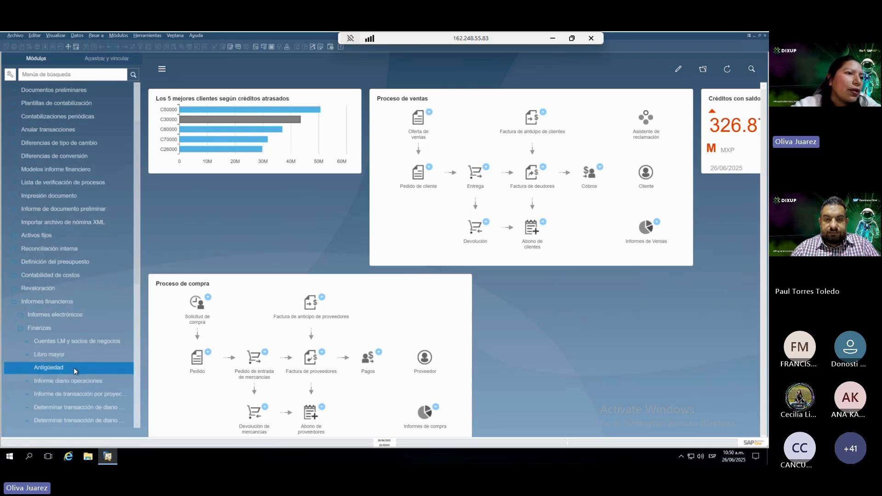
pyautogui.click(68, 328)
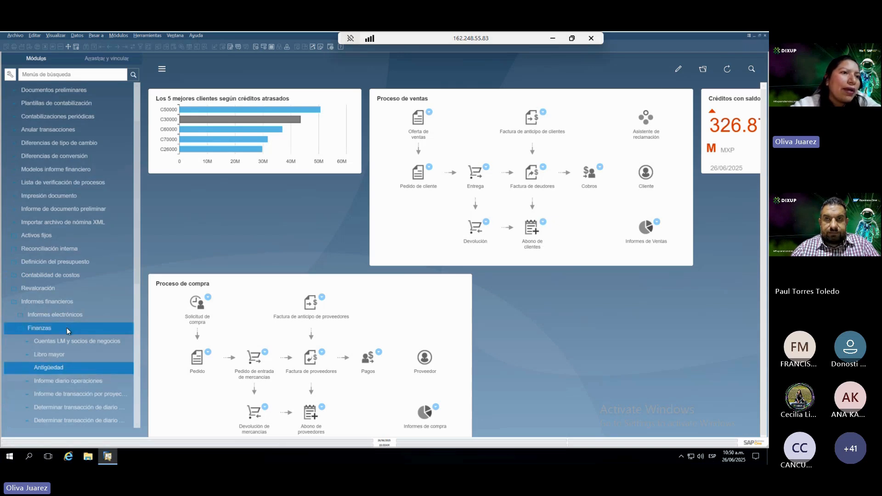
pyautogui.doubleClick(57, 355)
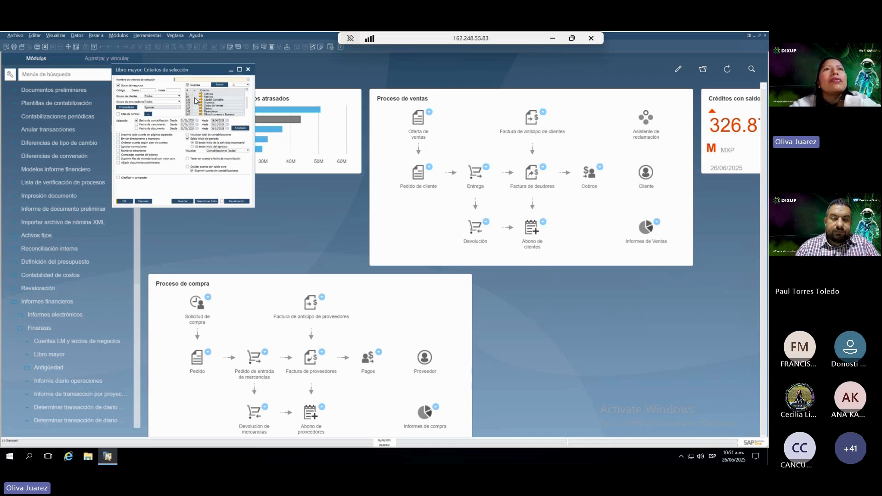
# Step: Run the Libro mayor without business partners, keeping the extended criteria for Departamentos, Línea de Negocios and Zona
pyautogui.rightClick(197, 96)
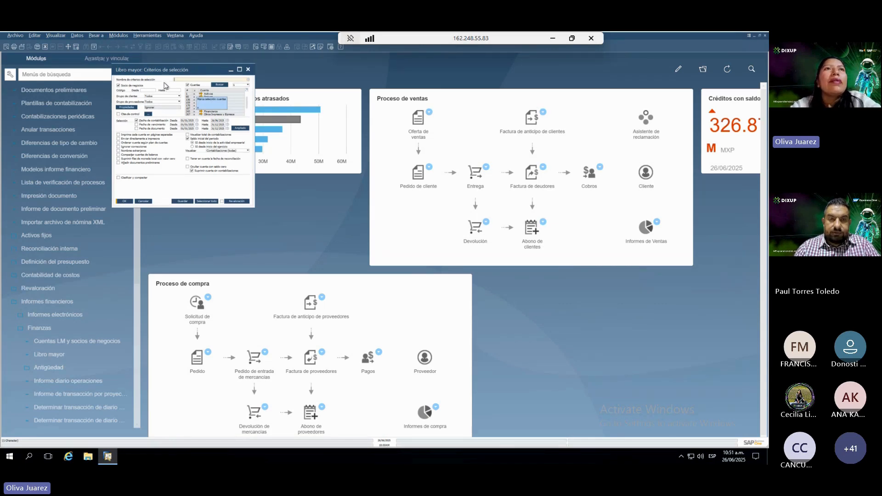
pyautogui.click(119, 85)
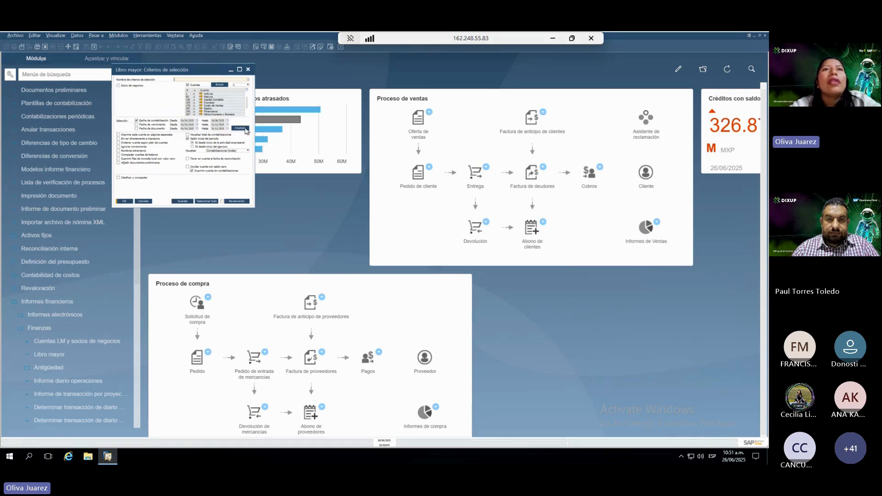
pyautogui.click(244, 129)
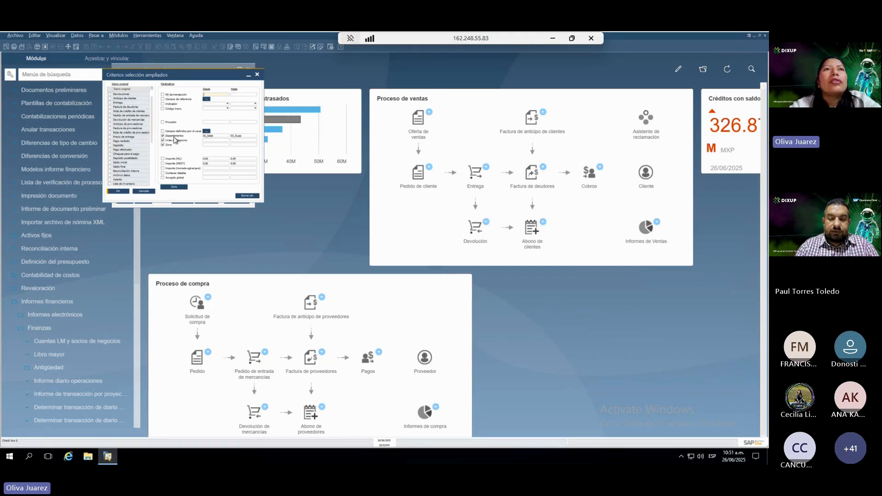
pyautogui.click(216, 139)
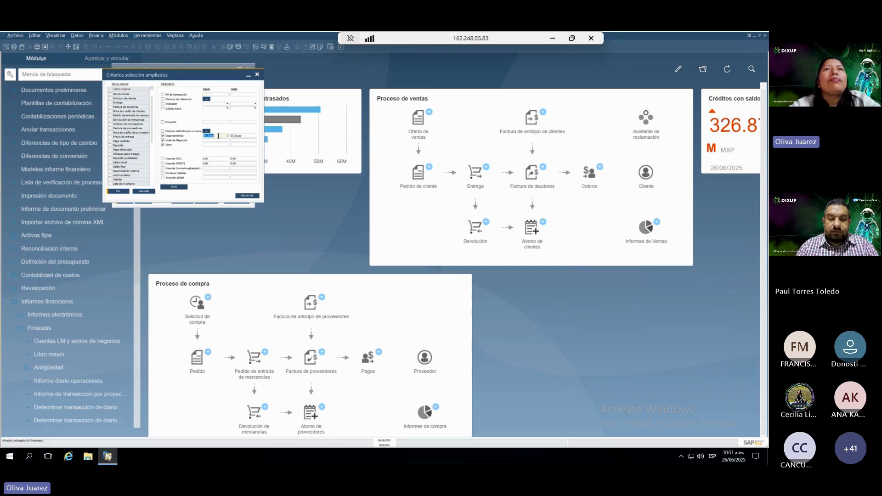
pyautogui.click(242, 137)
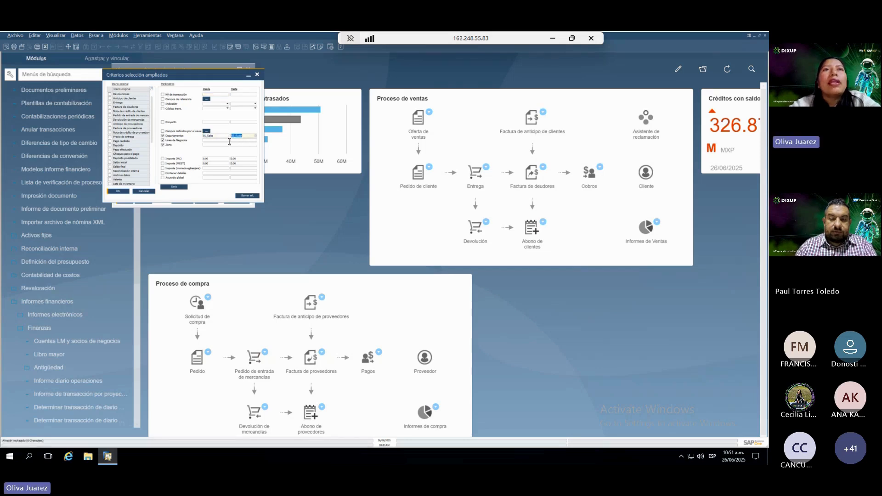
pyautogui.click(224, 140)
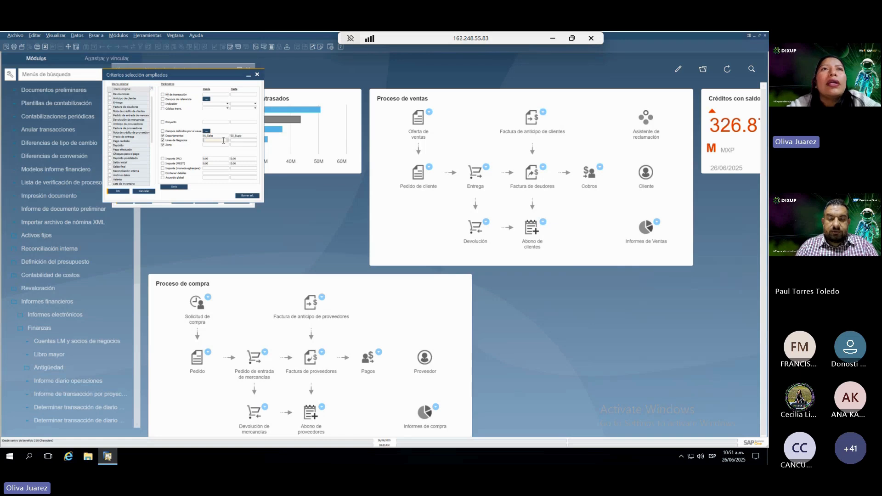
pyautogui.click(129, 192)
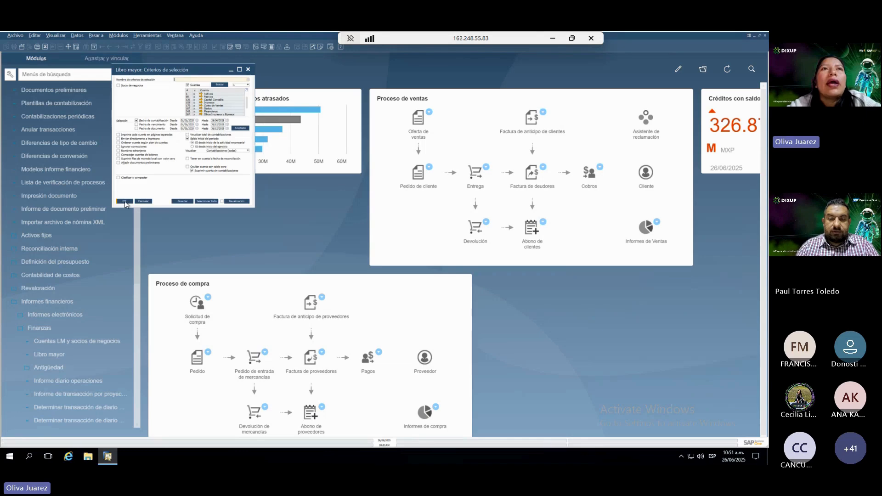
pyautogui.click(125, 200)
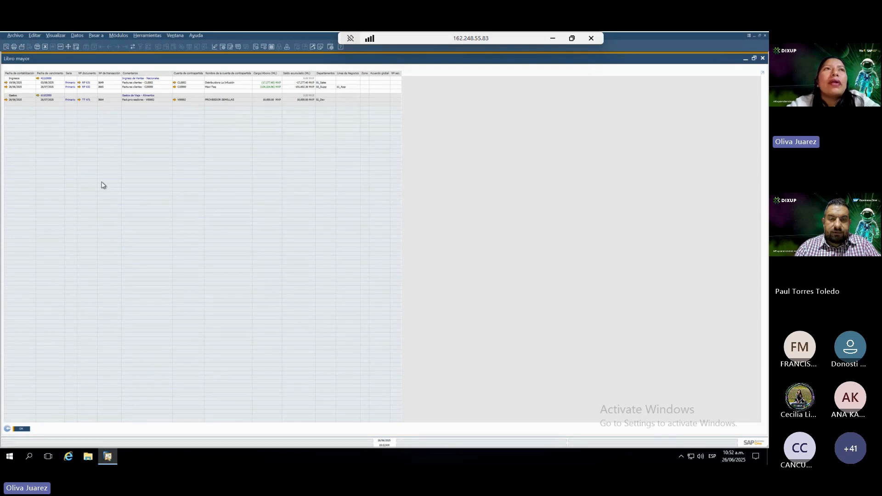
# Step: Return from the Libro mayor report to its selection criteria, review the extended distribution rule criteria, and cancel them
pyautogui.click(7, 430)
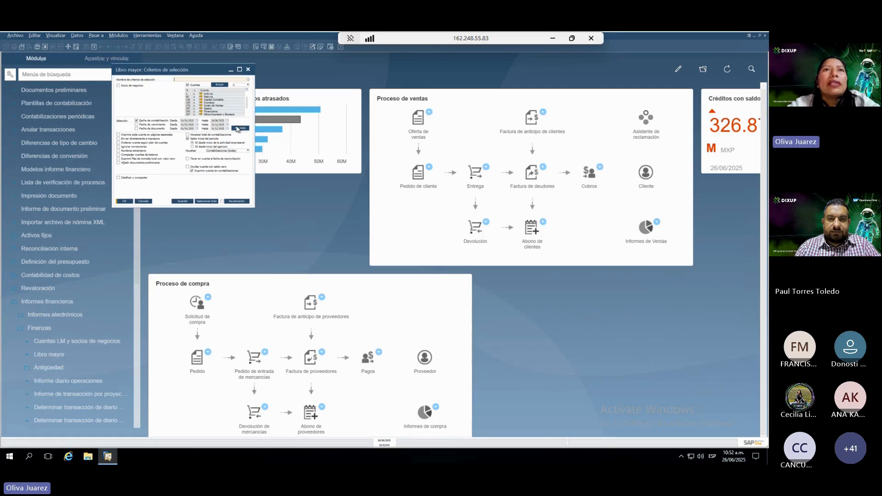
pyautogui.click(239, 129)
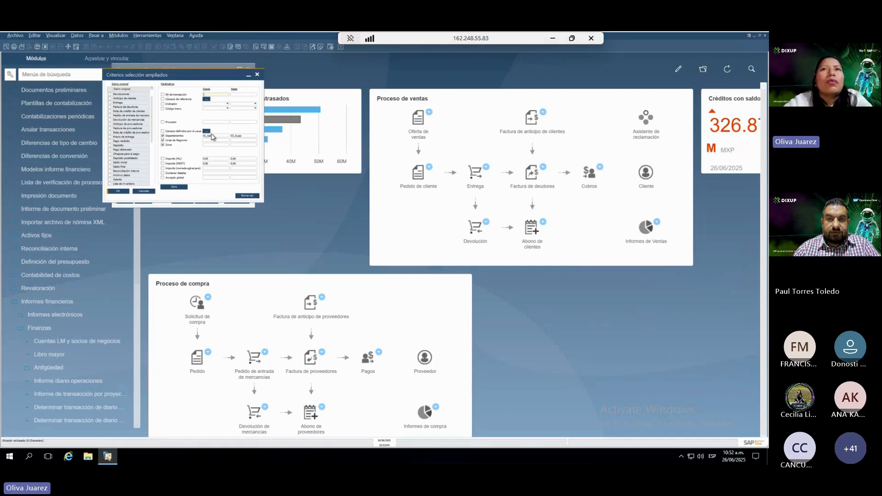
pyautogui.click(142, 192)
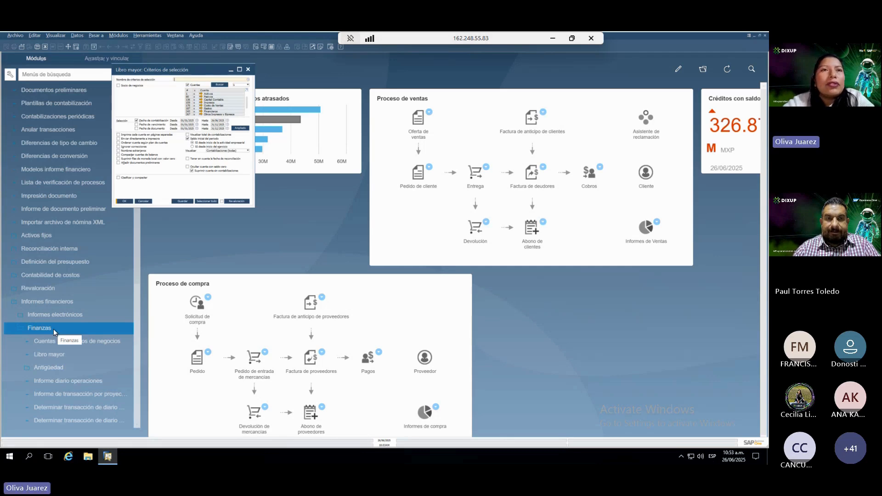
pyautogui.click(82, 305)
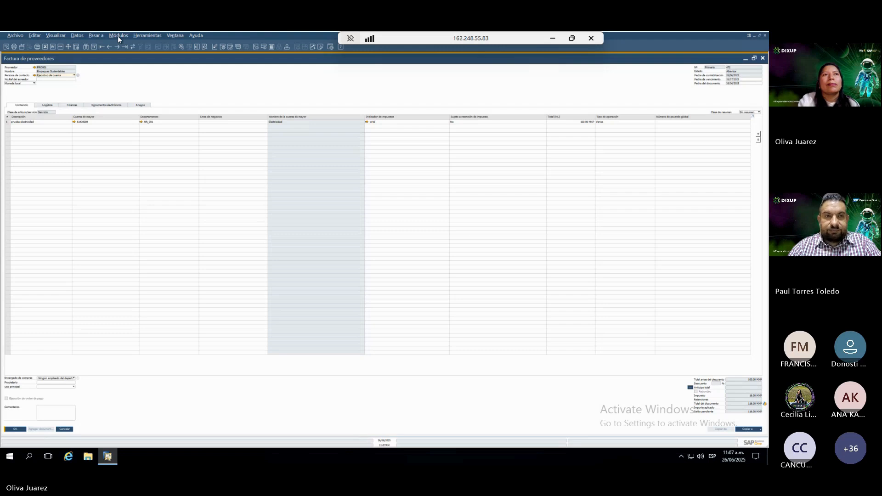
# Step: Close the supplier invoice, the unfinished sales invoice and the chart of accounts, and collapse the Finanzas module
pyautogui.click(118, 36)
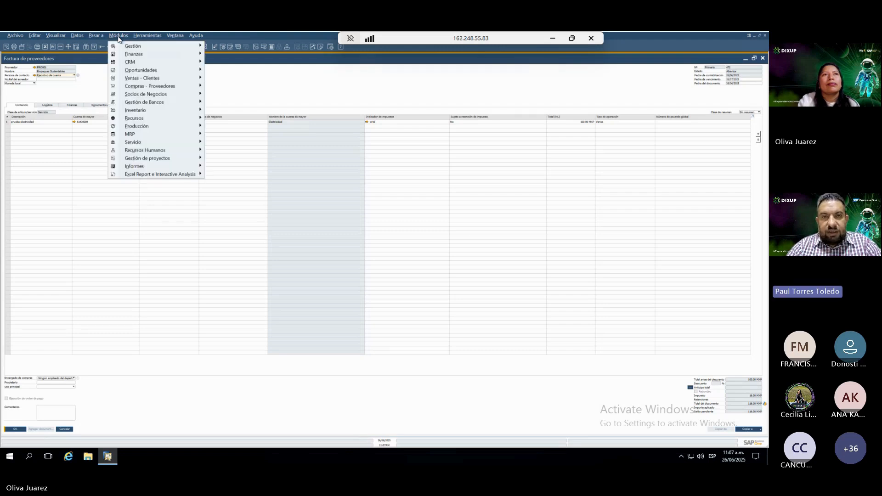
pyautogui.click(92, 88)
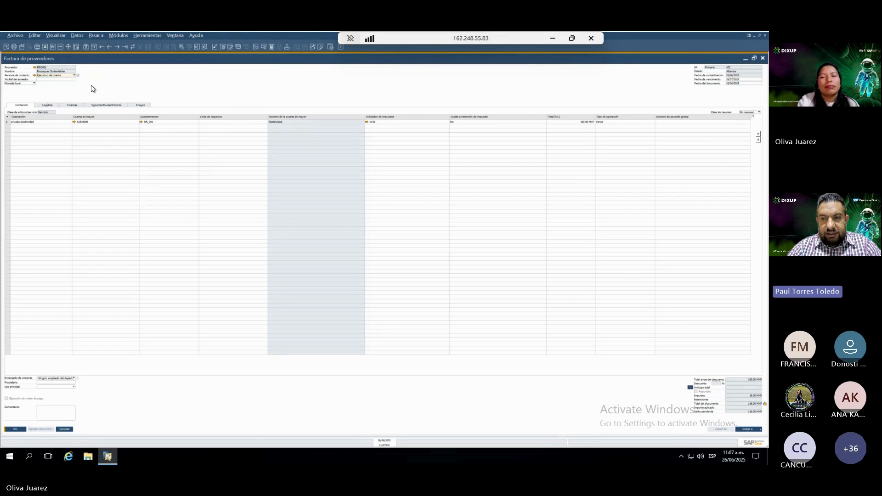
pyautogui.click(65, 429)
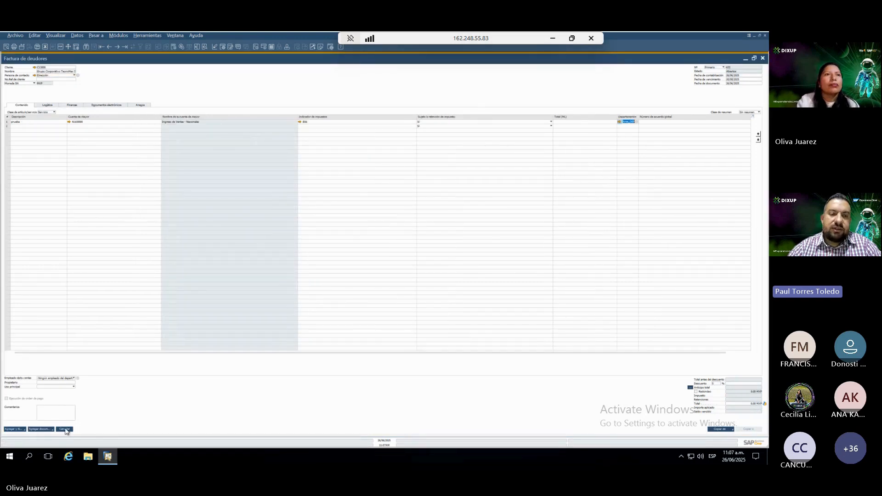
pyautogui.click(65, 430)
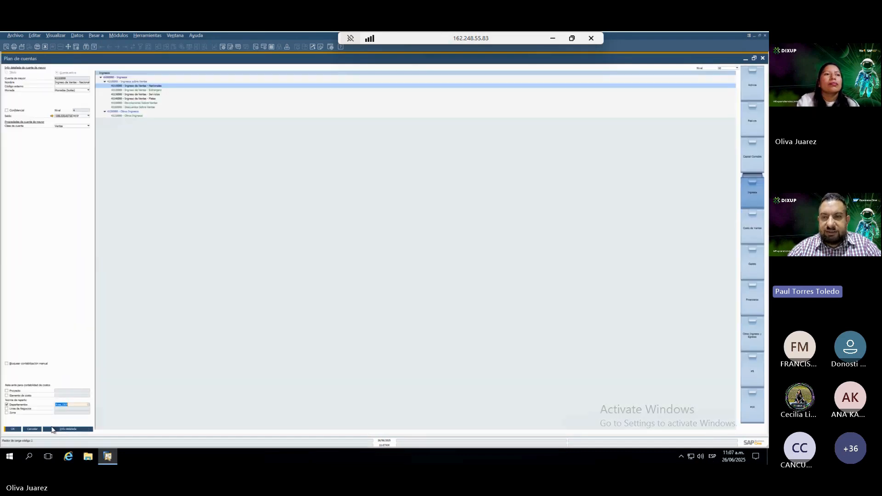
pyautogui.click(37, 428)
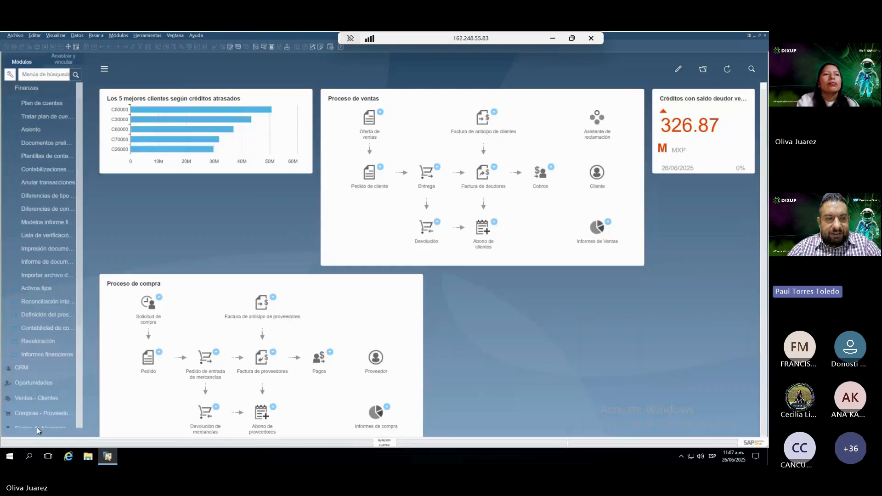
pyautogui.click(46, 88)
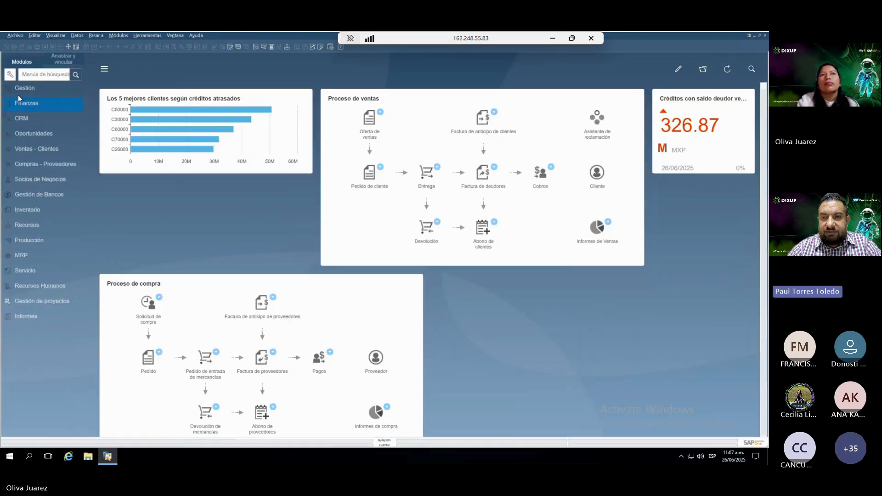